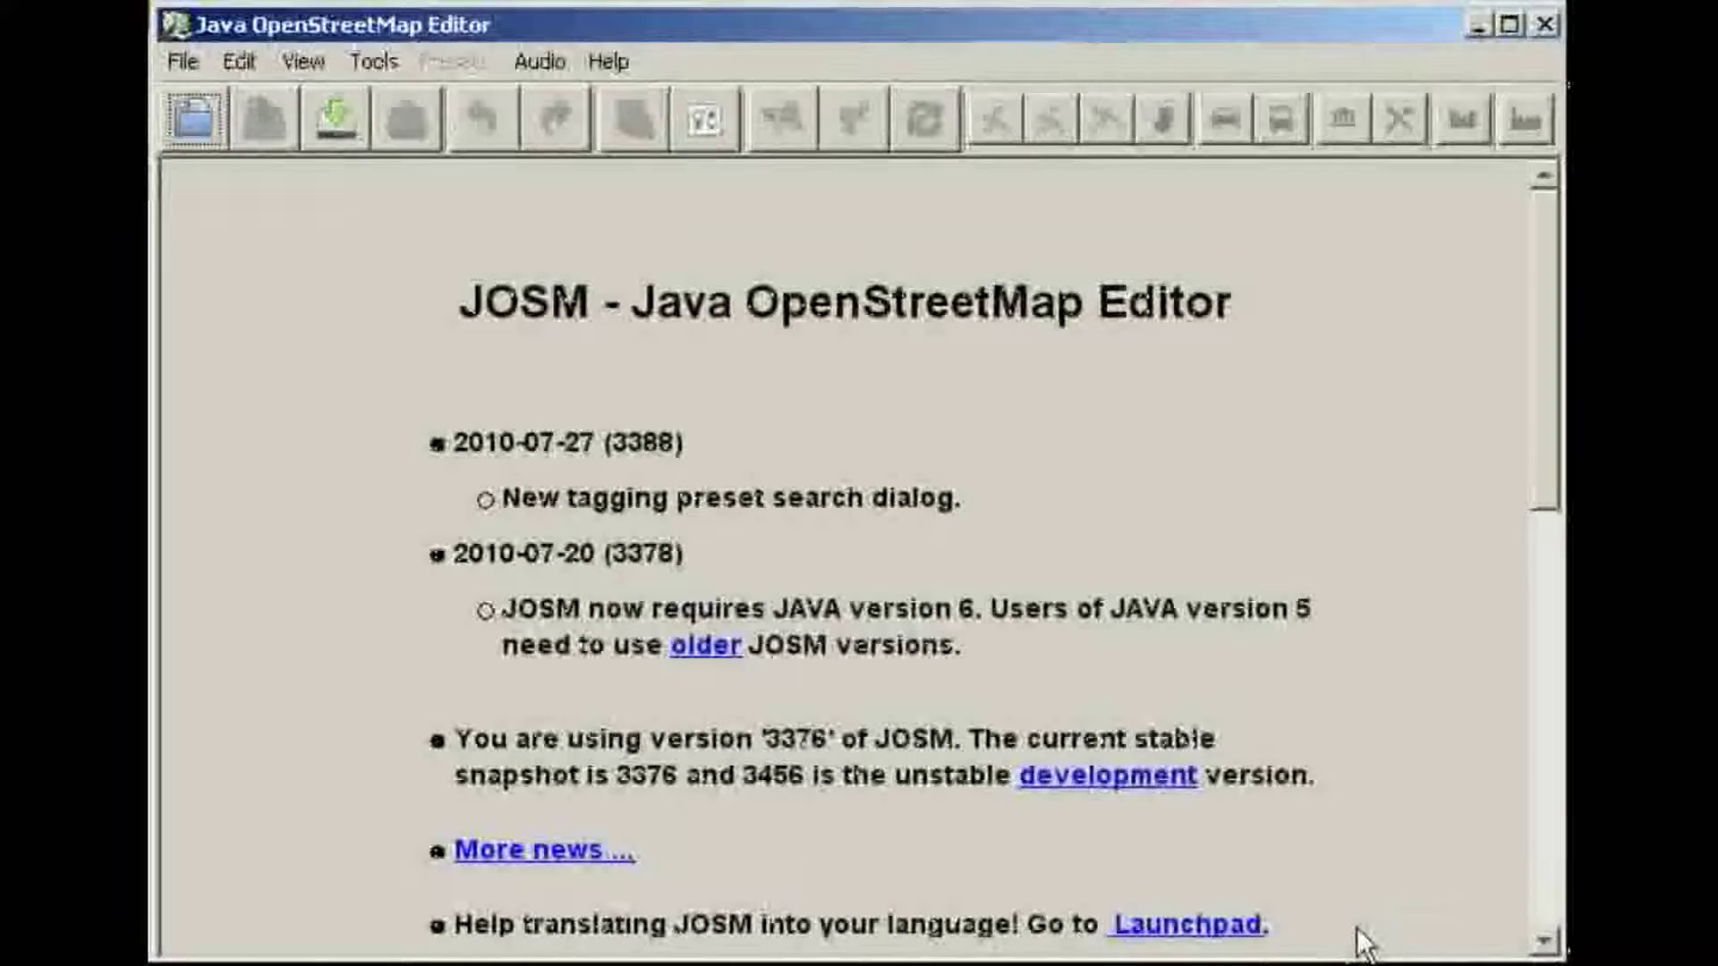
# - Open the Plug-ins page of Preferences and download the list of available plug-ins
pyautogui.click(237, 59)
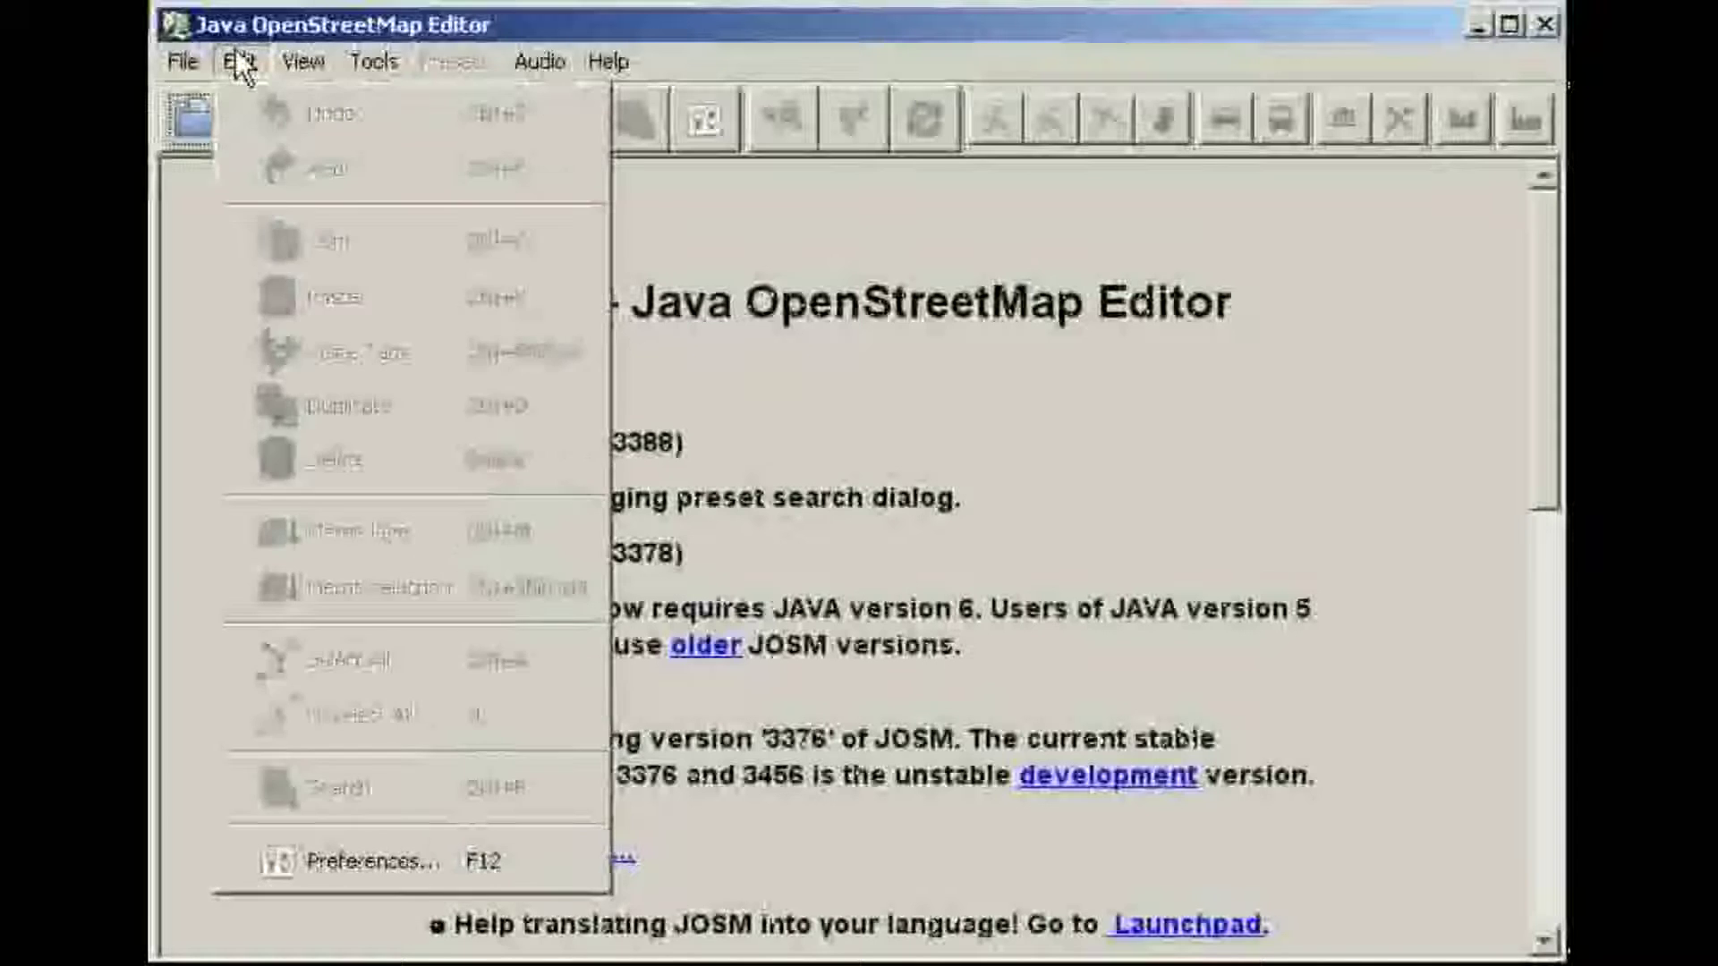
pyautogui.click(404, 859)
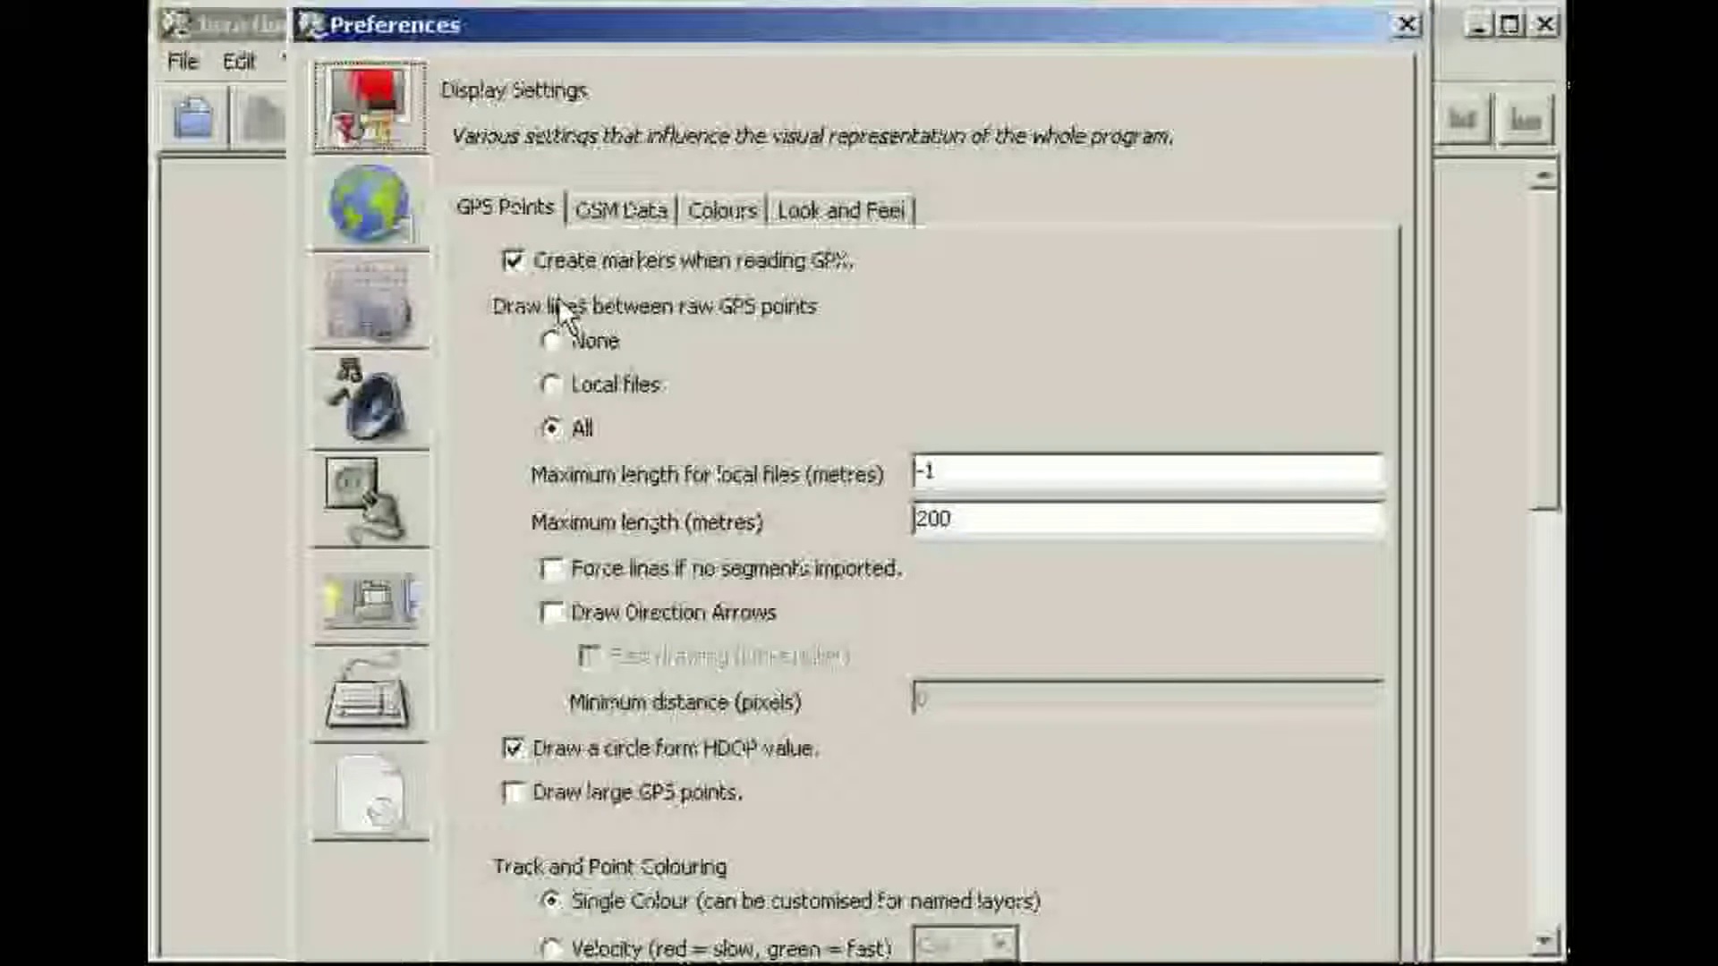
pyautogui.click(365, 497)
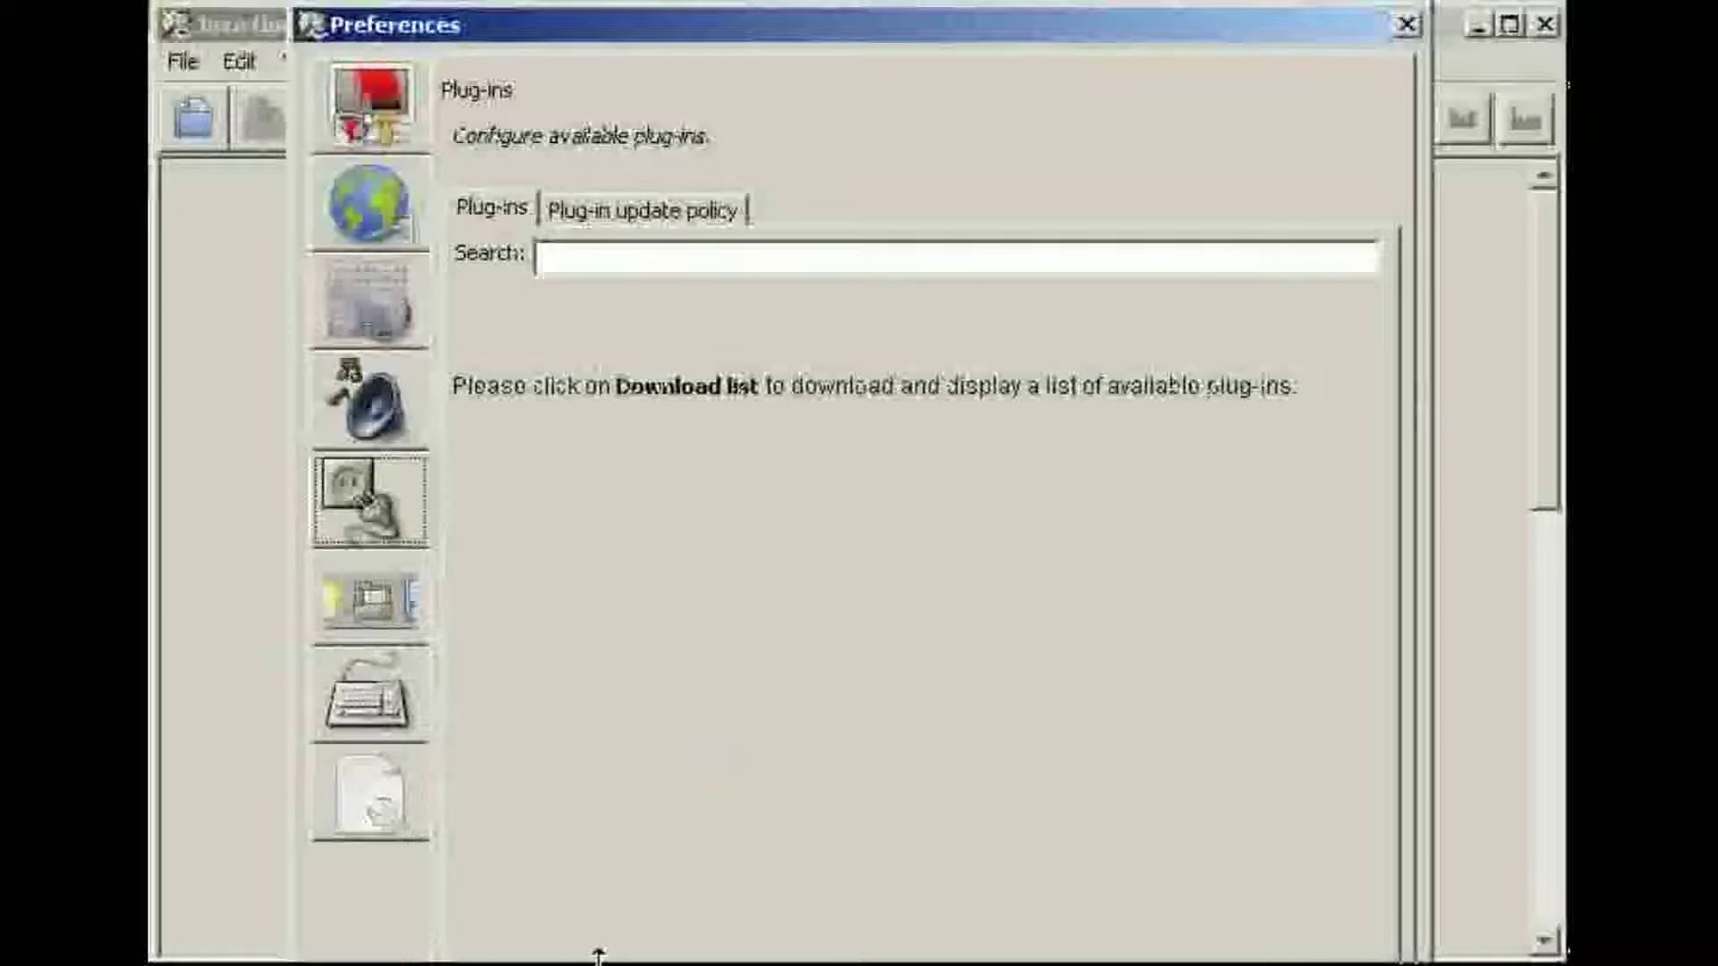
pyautogui.moveTo(596, 954); pyautogui.dragTo(601, 900)
pyautogui.click(617, 750)
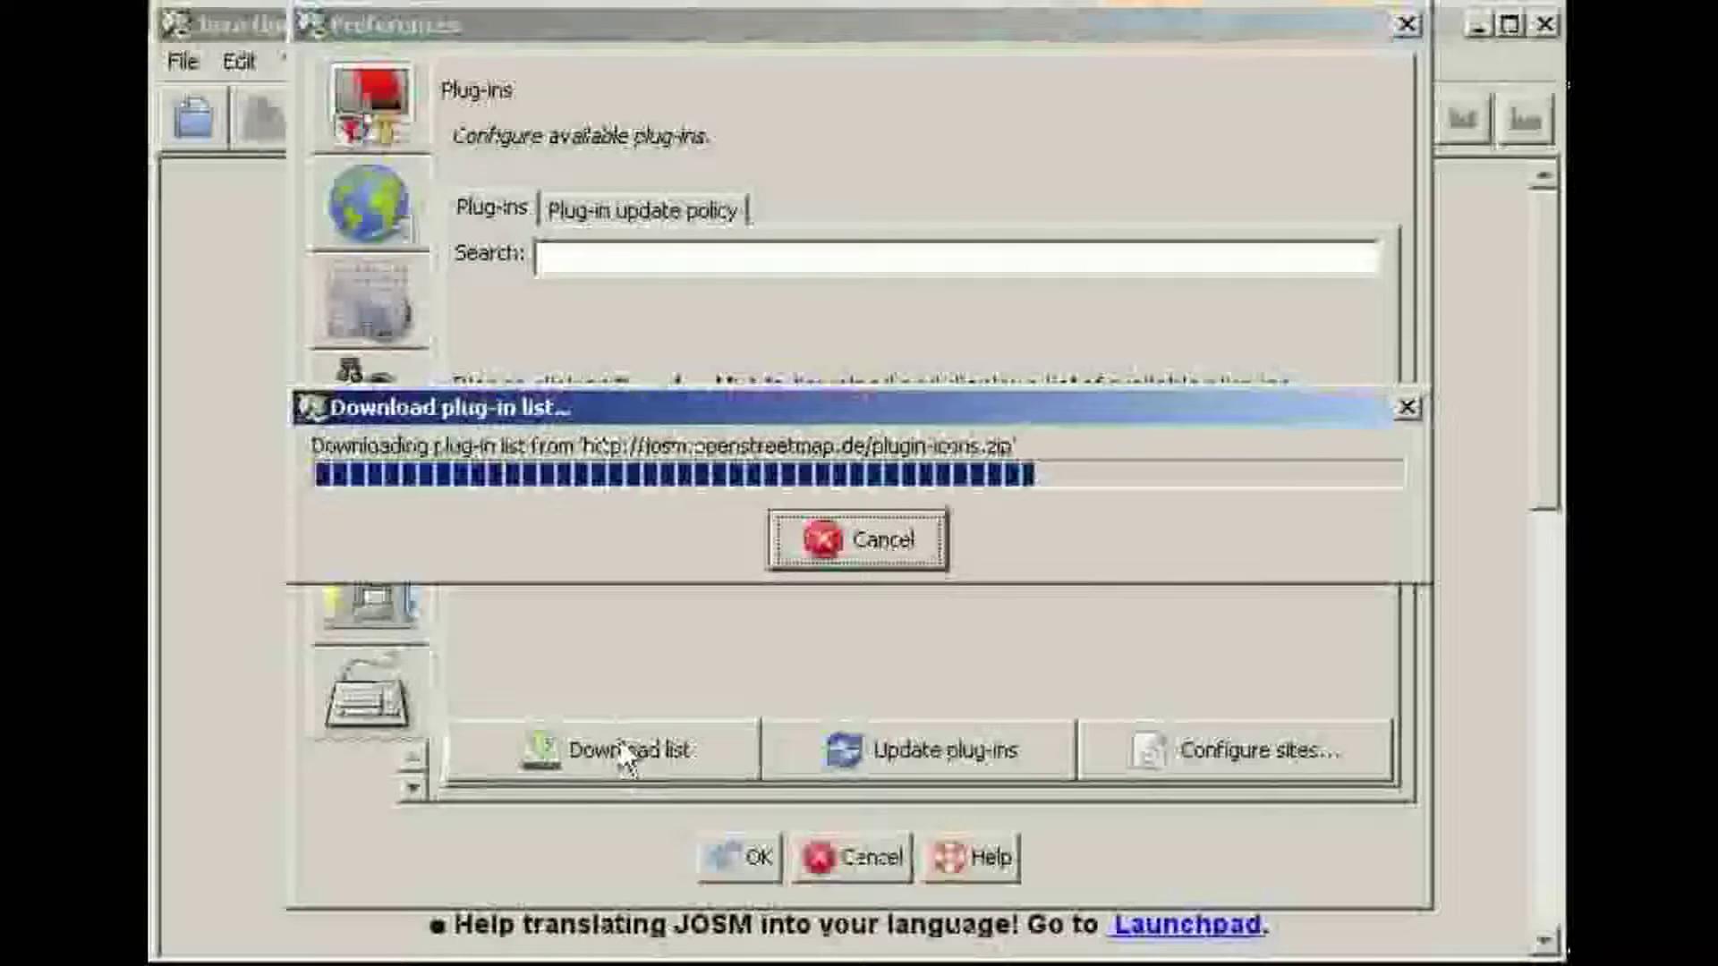
# - Select wmsplugin for installation, apply, and acknowledge the download and restart notices
pyautogui.moveTo(1376, 671)
pyautogui.mouseDown()
pyautogui.moveTo(1360, 428)
pyautogui.moveTo(1362, 700)
pyautogui.mouseUp()
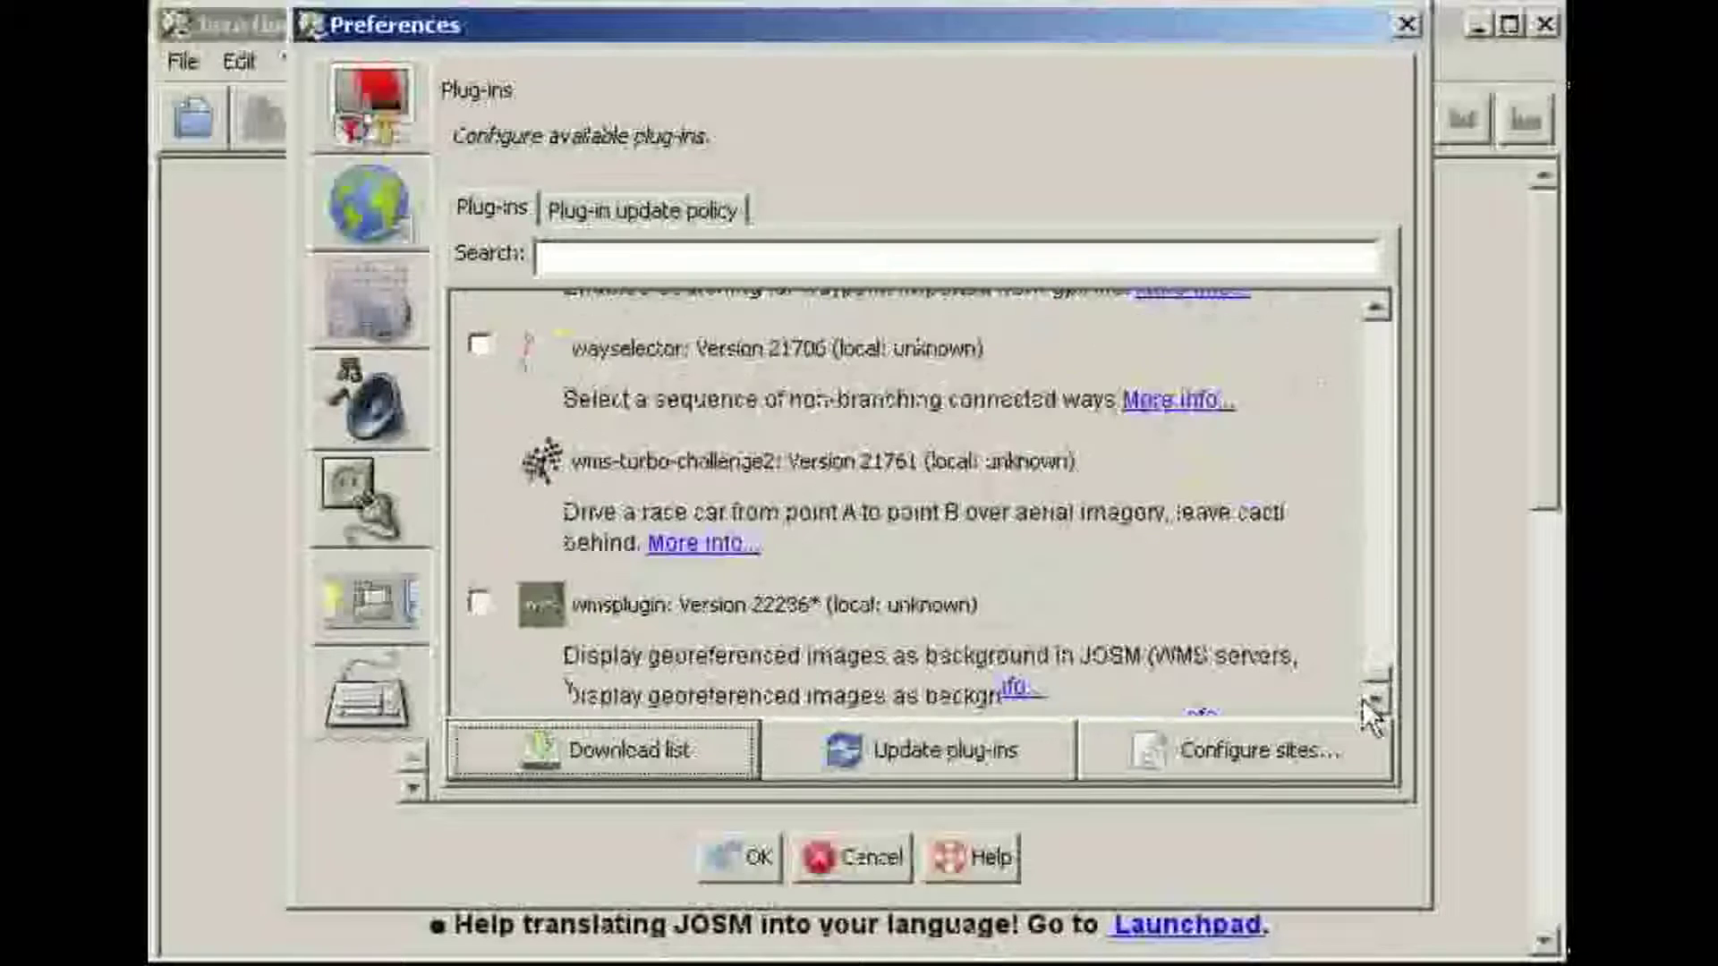
pyautogui.click(477, 602)
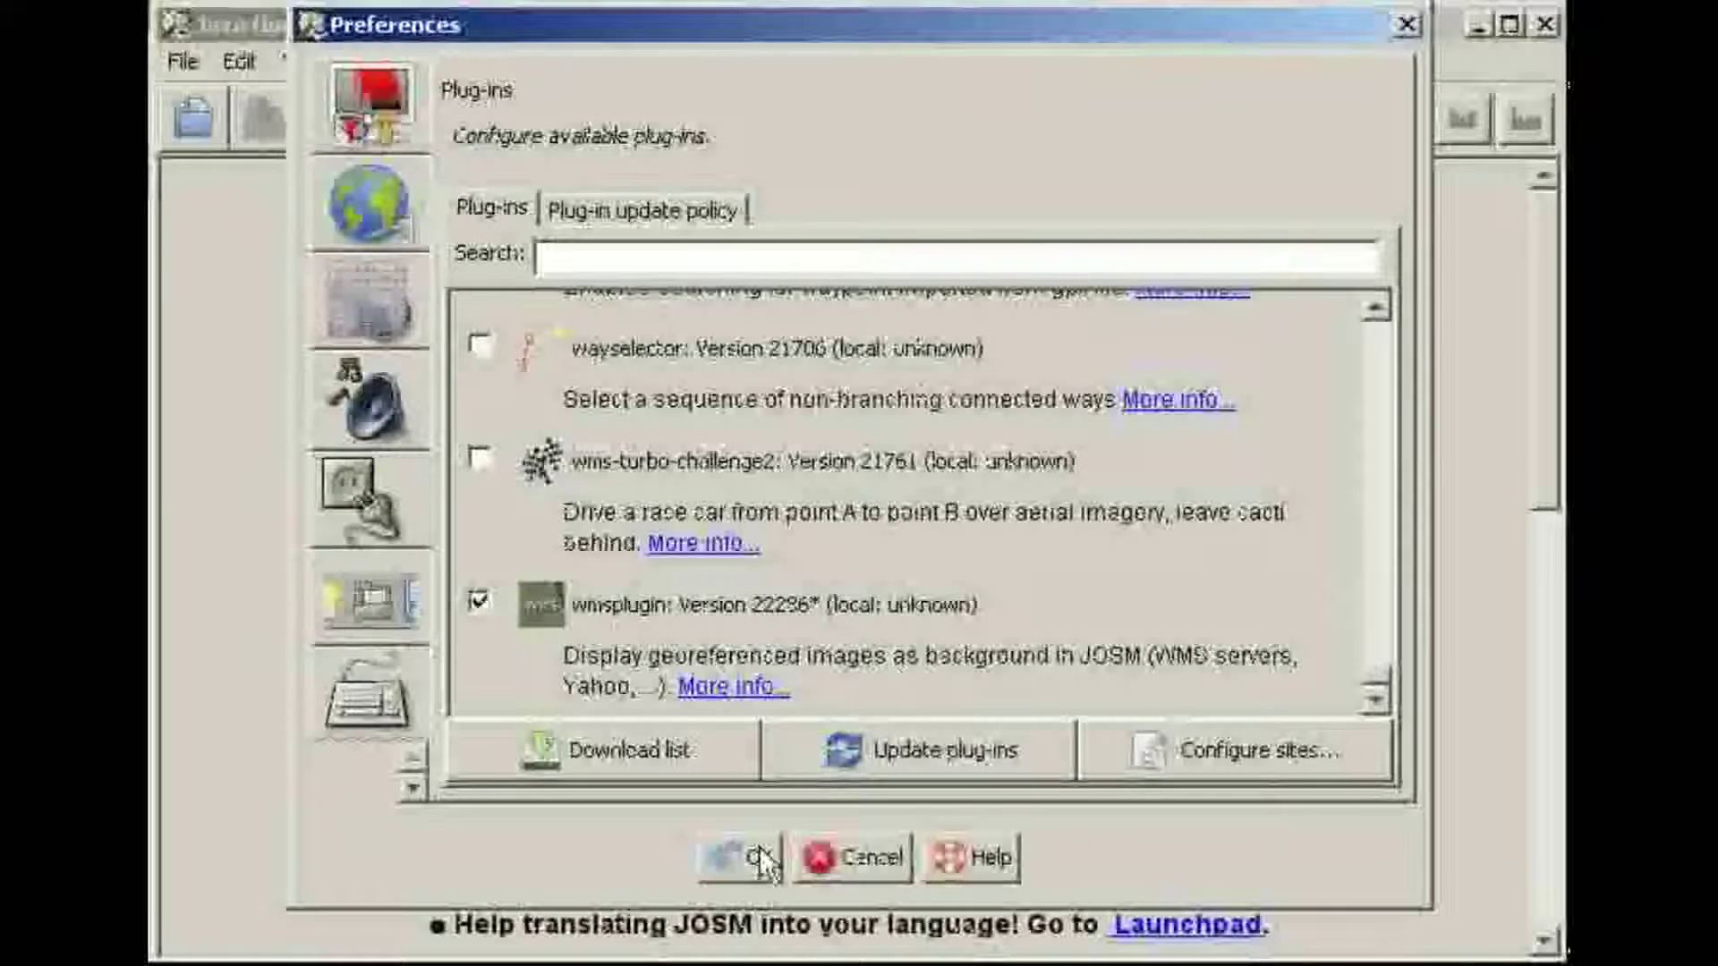
pyautogui.click(729, 852)
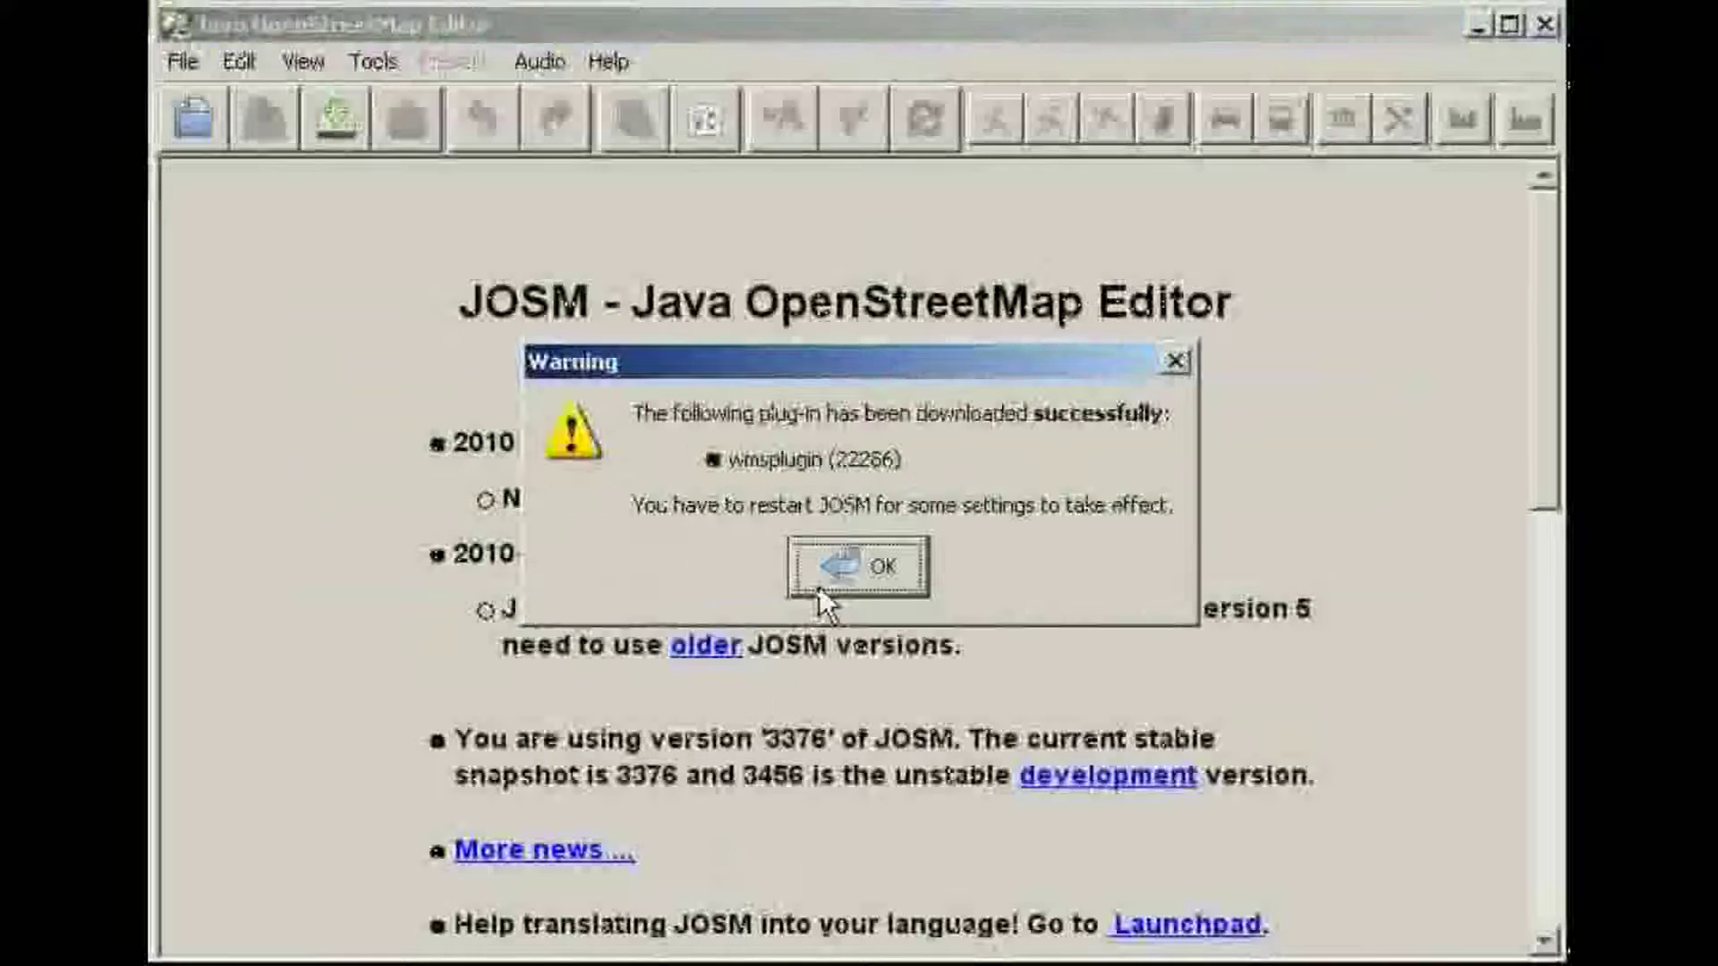
pyautogui.click(819, 583)
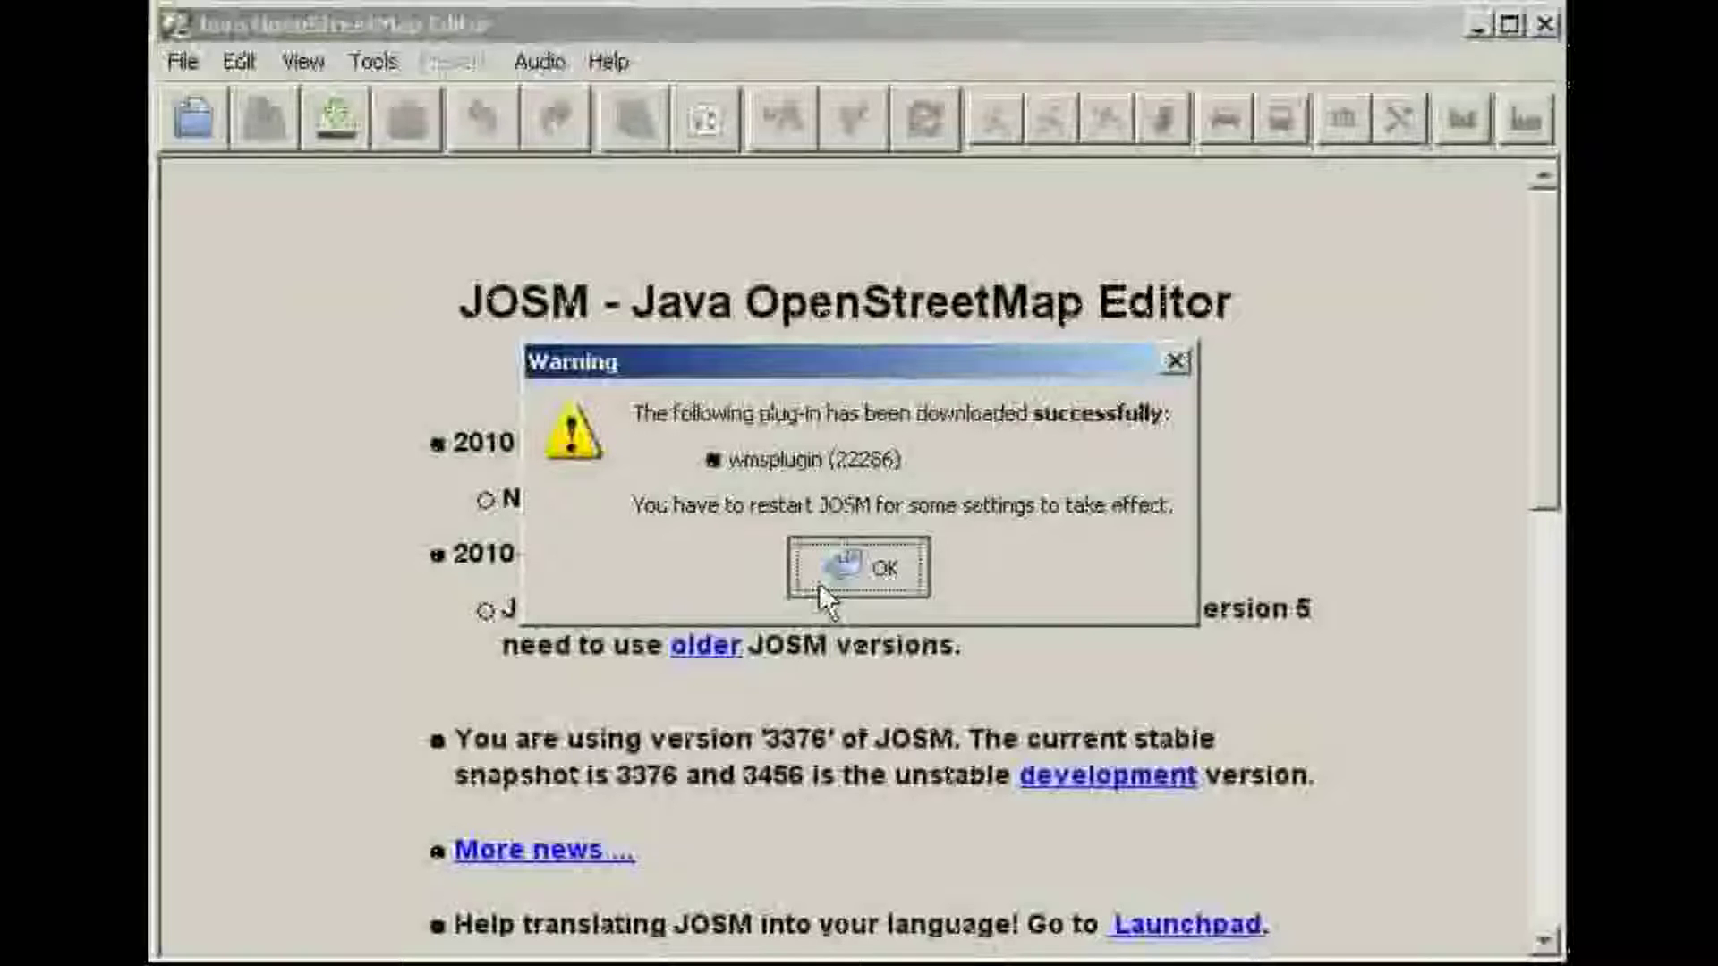
pyautogui.click(183, 61)
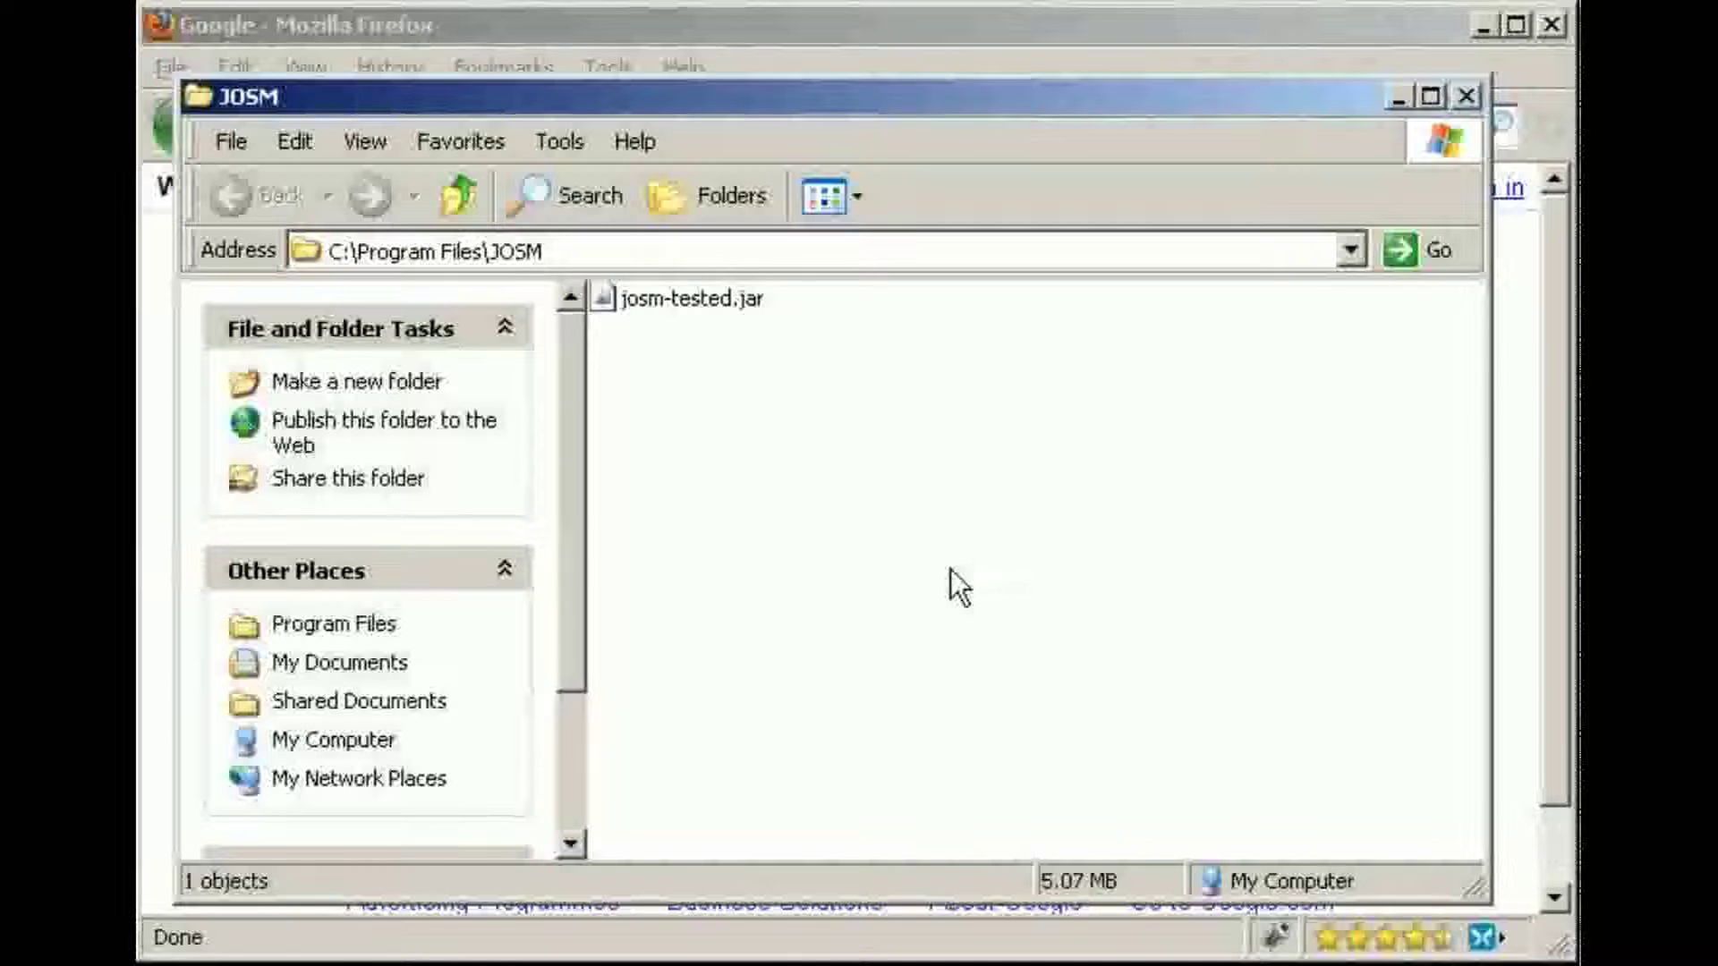
# - Relaunch JOSM from josm-tested.jar, move the plug-in update notice aside, and view the WMS imagery sources
pyautogui.click(673, 299)
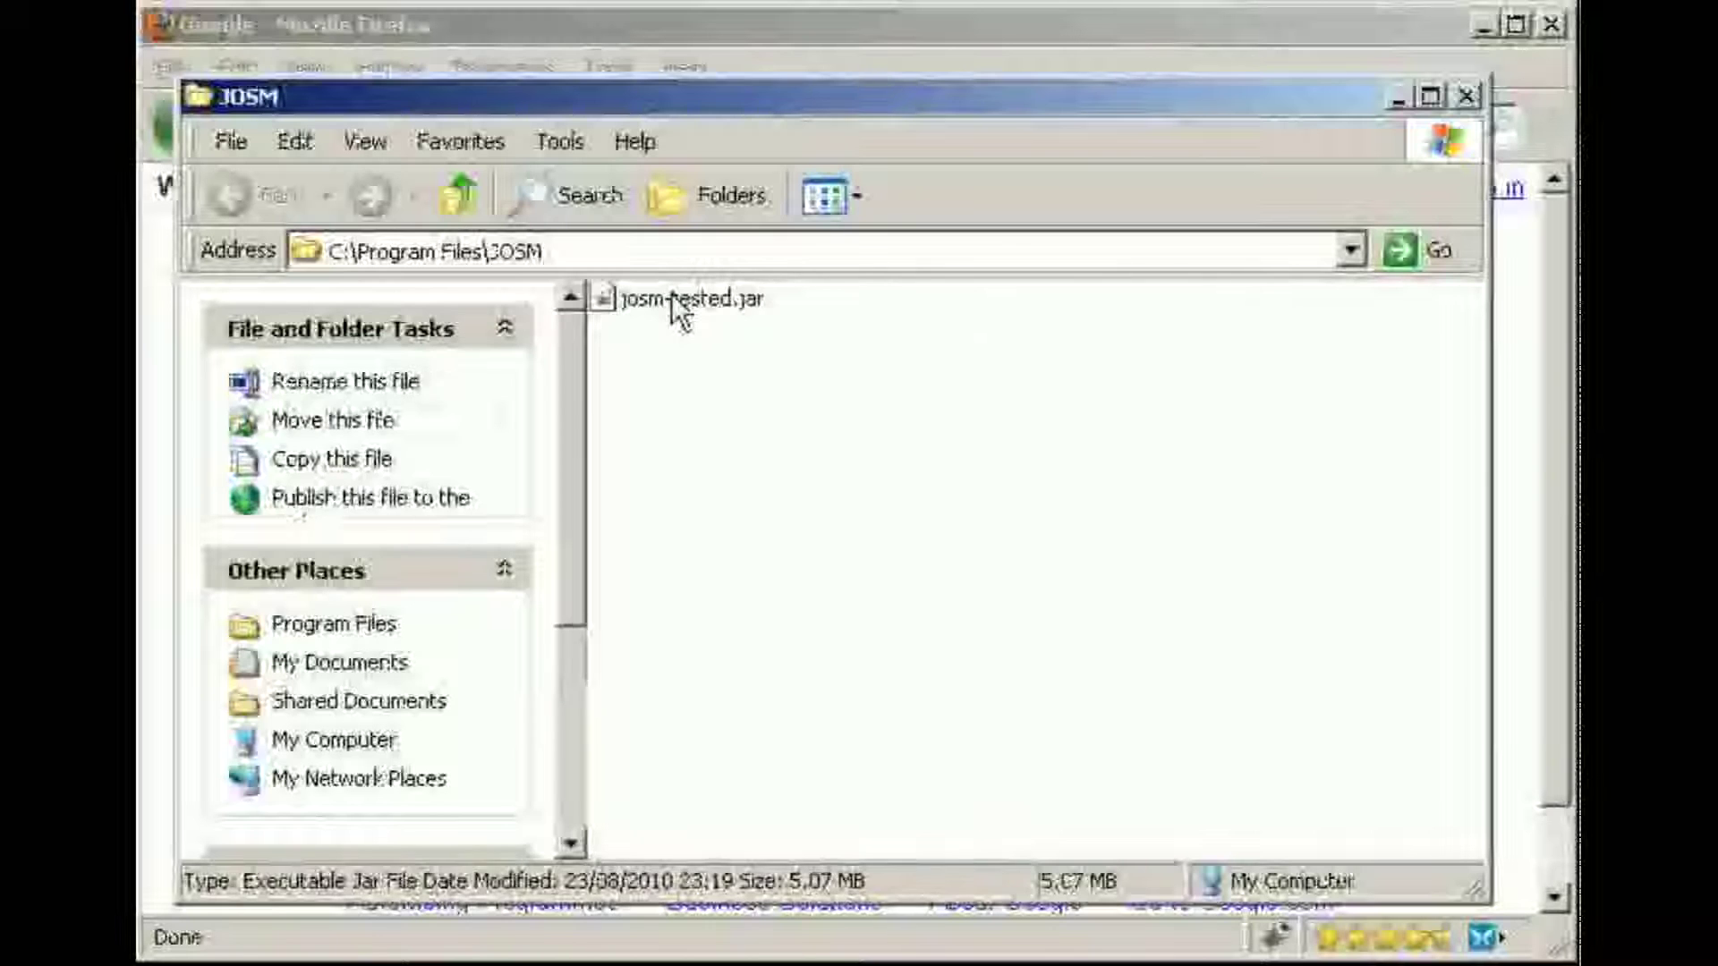
pyautogui.doubleClick(673, 299)
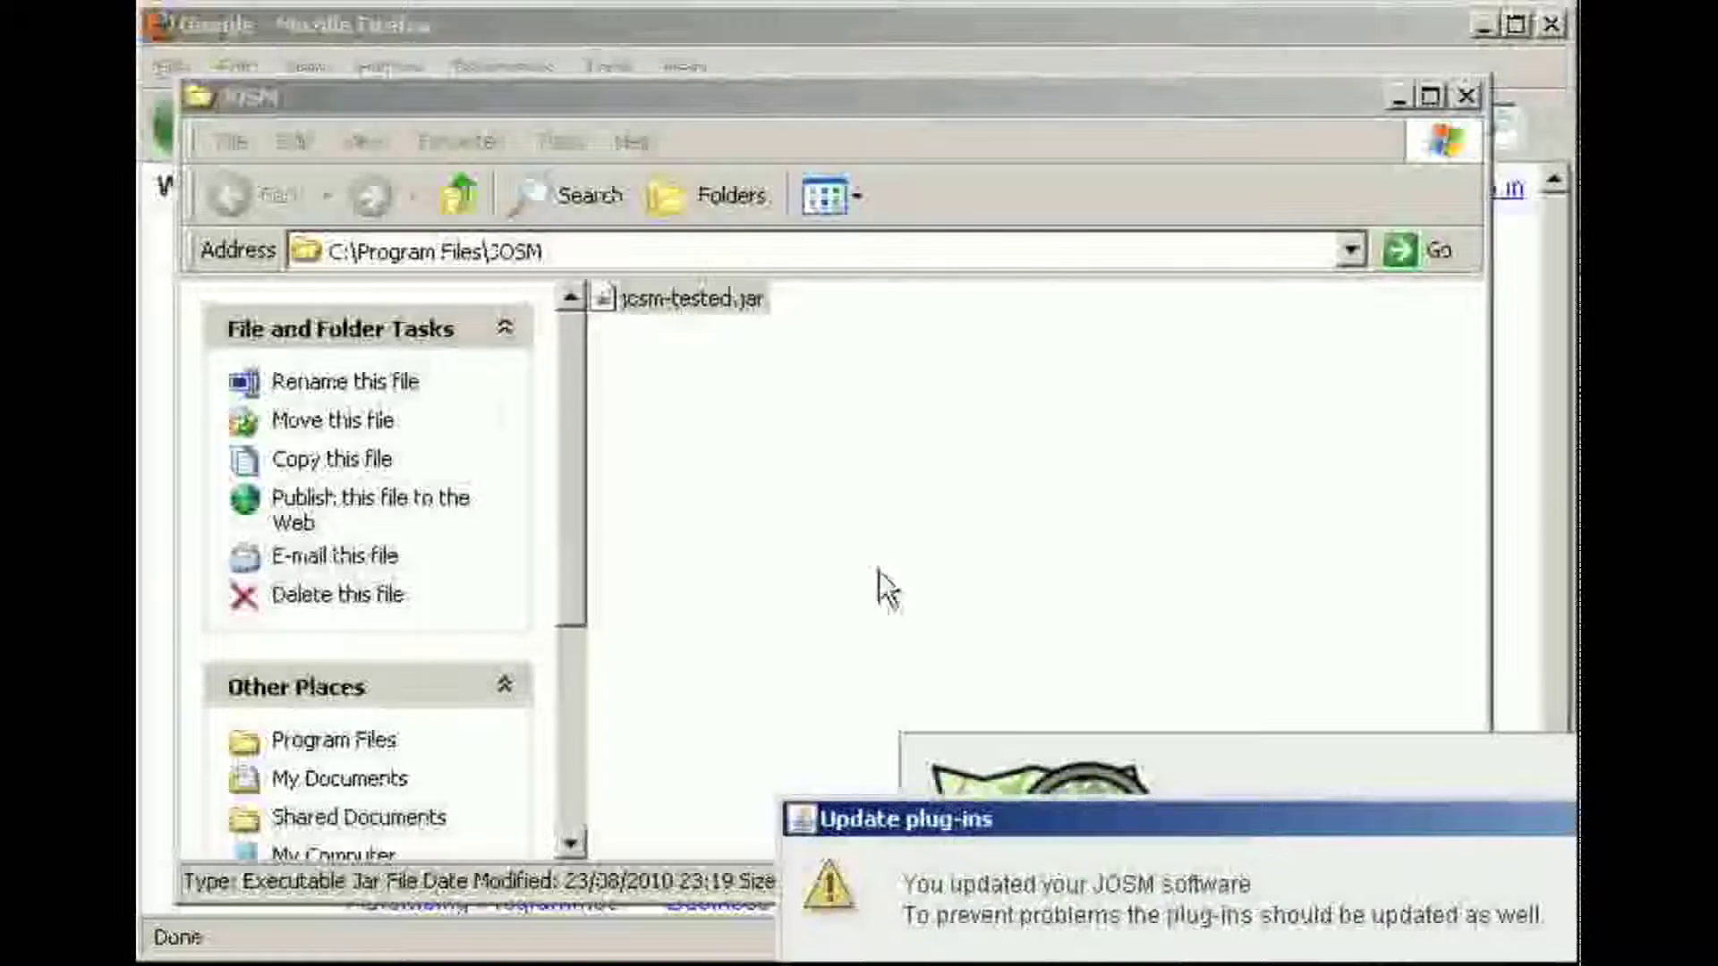
pyautogui.moveTo(850, 819); pyautogui.dragTo(503, 477)
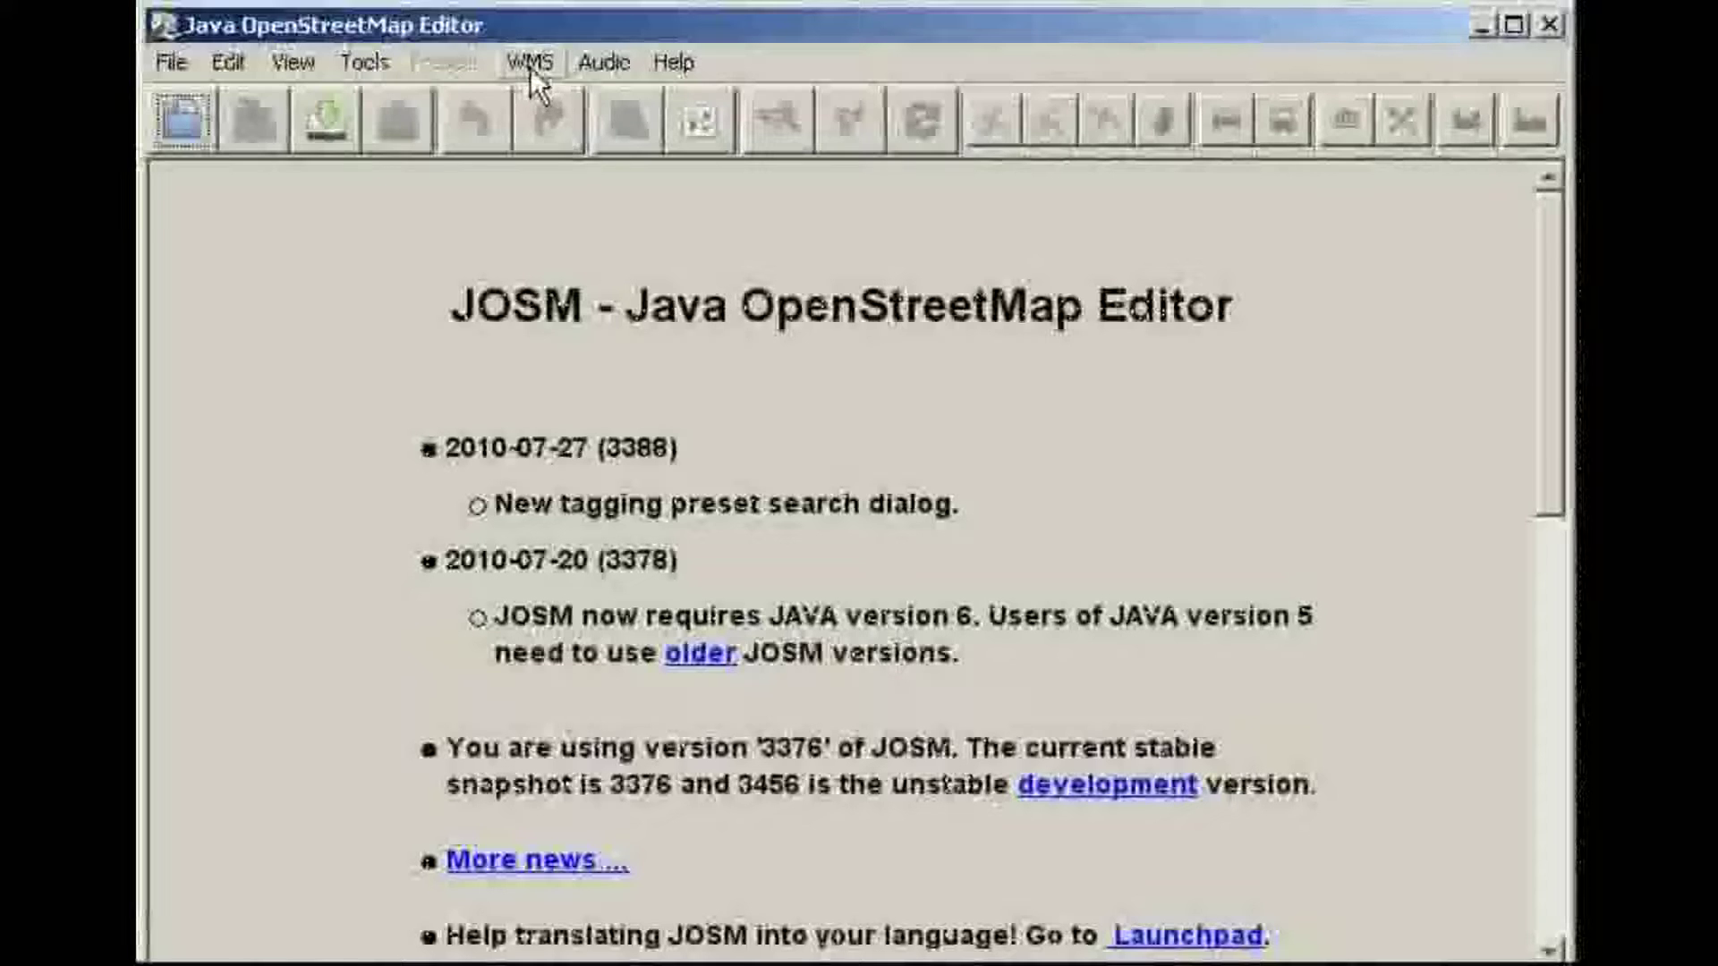
pyautogui.click(530, 63)
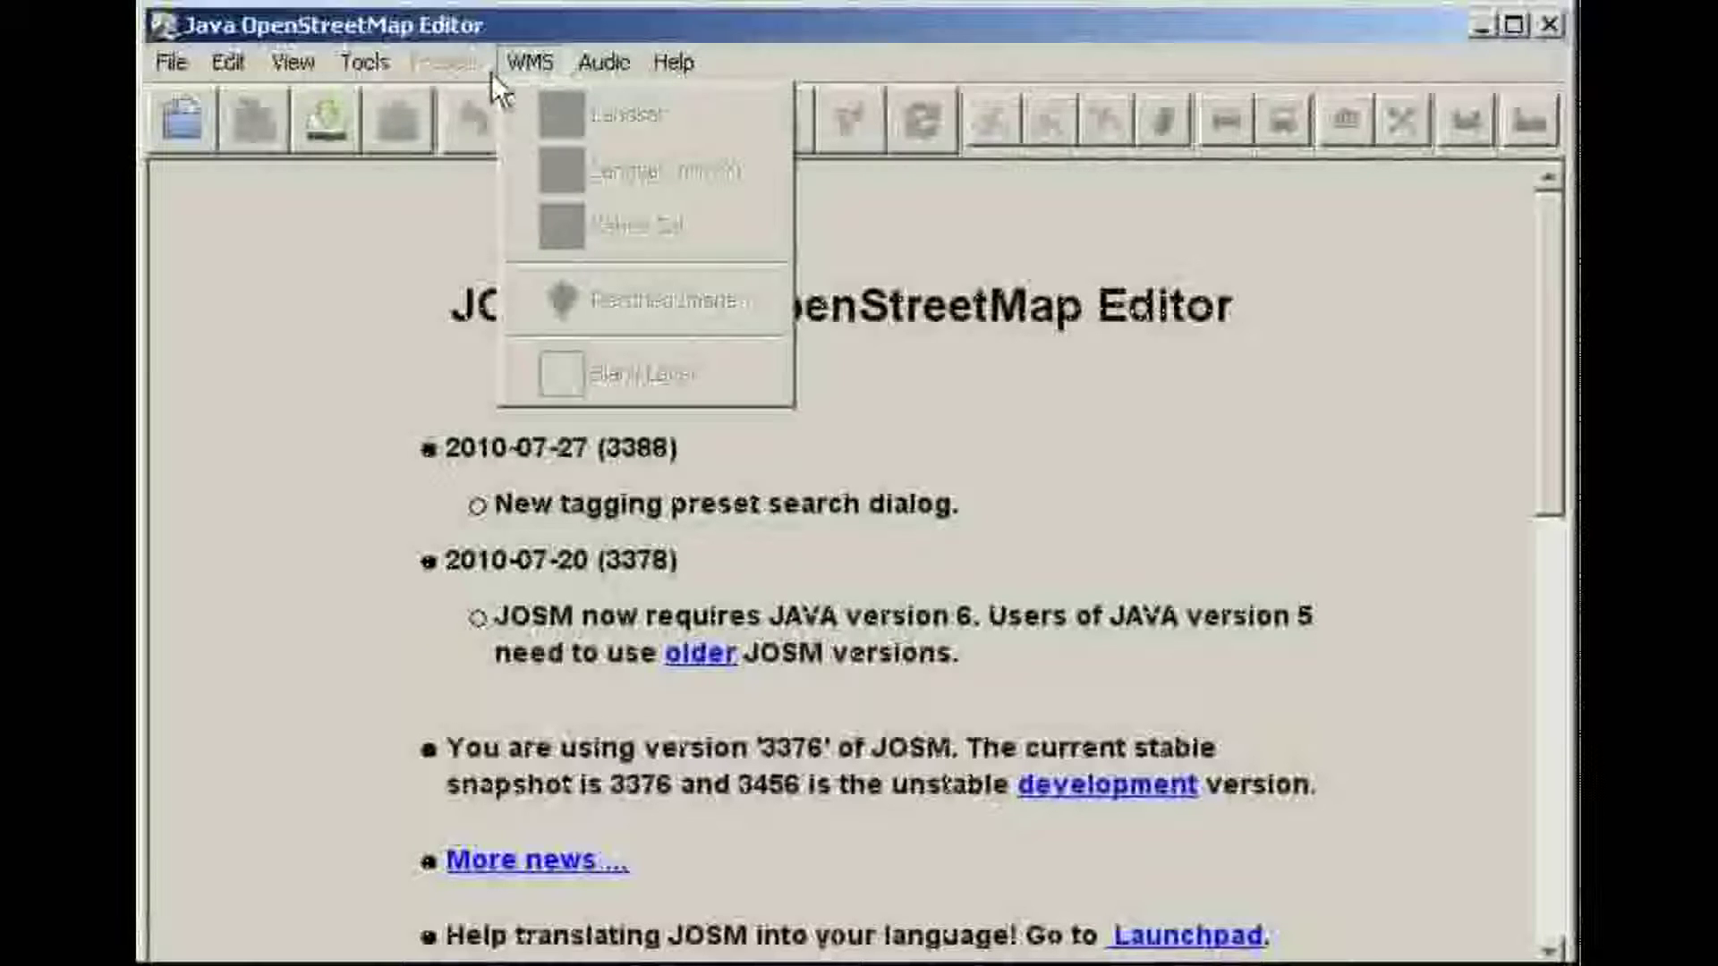
# - In the WMS preferences, add a server entry with menu name 'SPOT Pakistan', leaving its URL blank
pyautogui.click(266, 410)
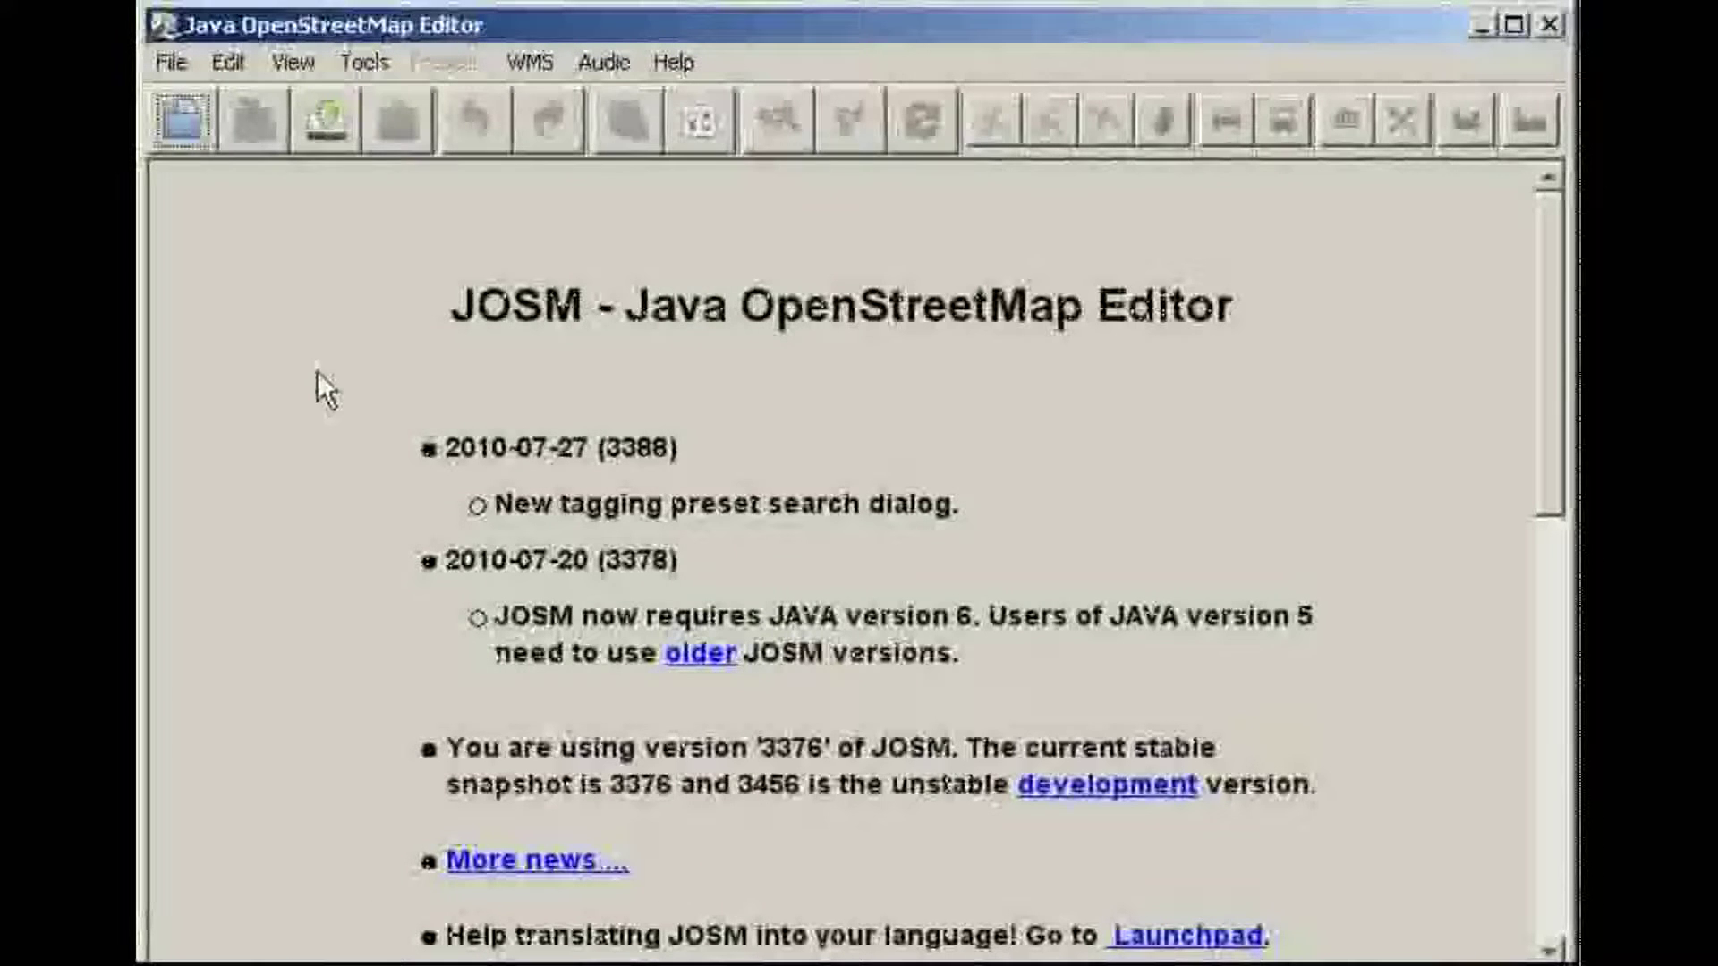
pyautogui.click(229, 62)
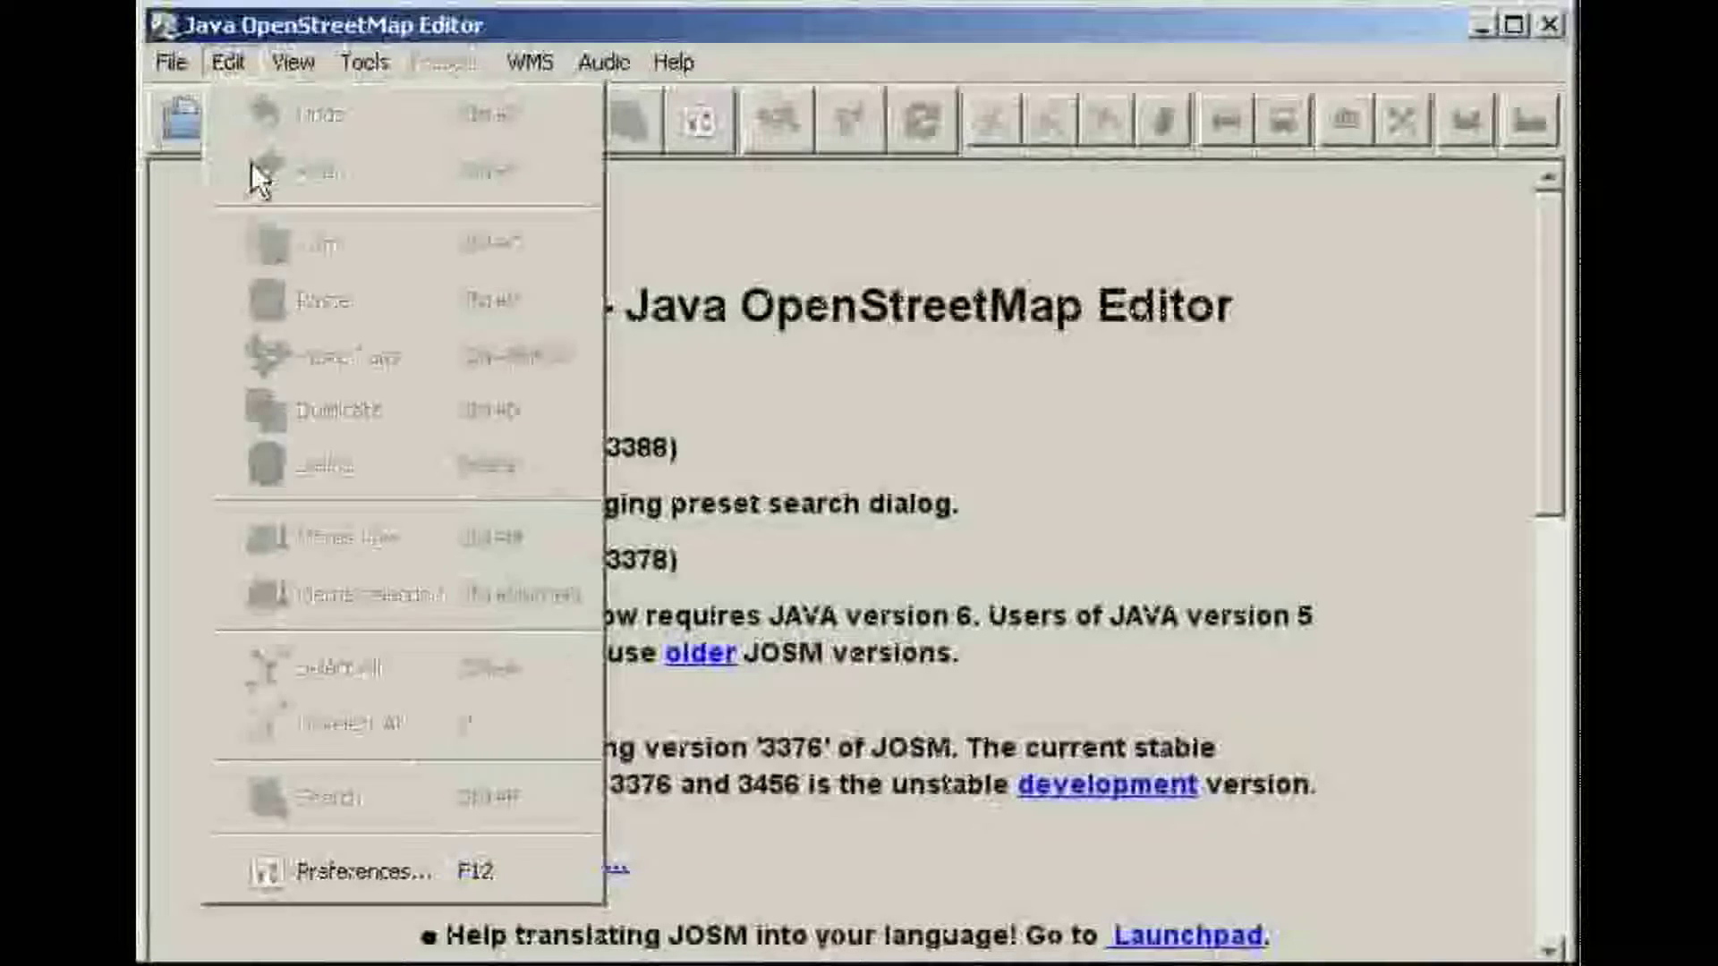
pyautogui.click(367, 873)
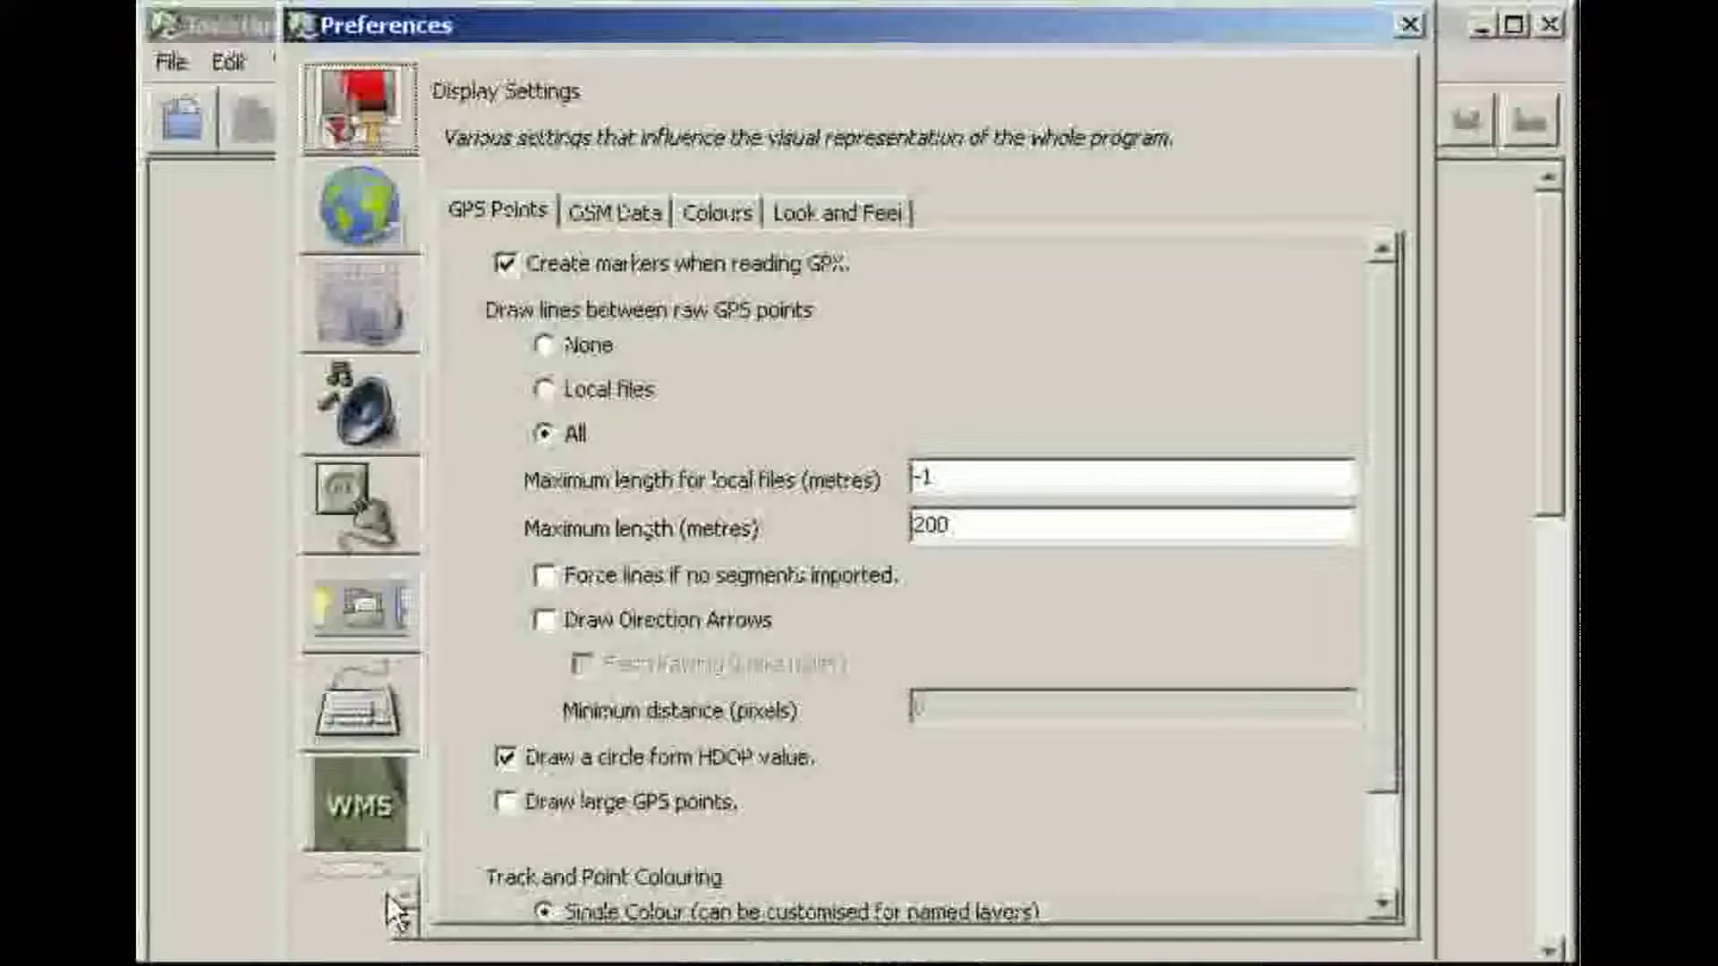
pyautogui.click(399, 922)
pyautogui.click(367, 701)
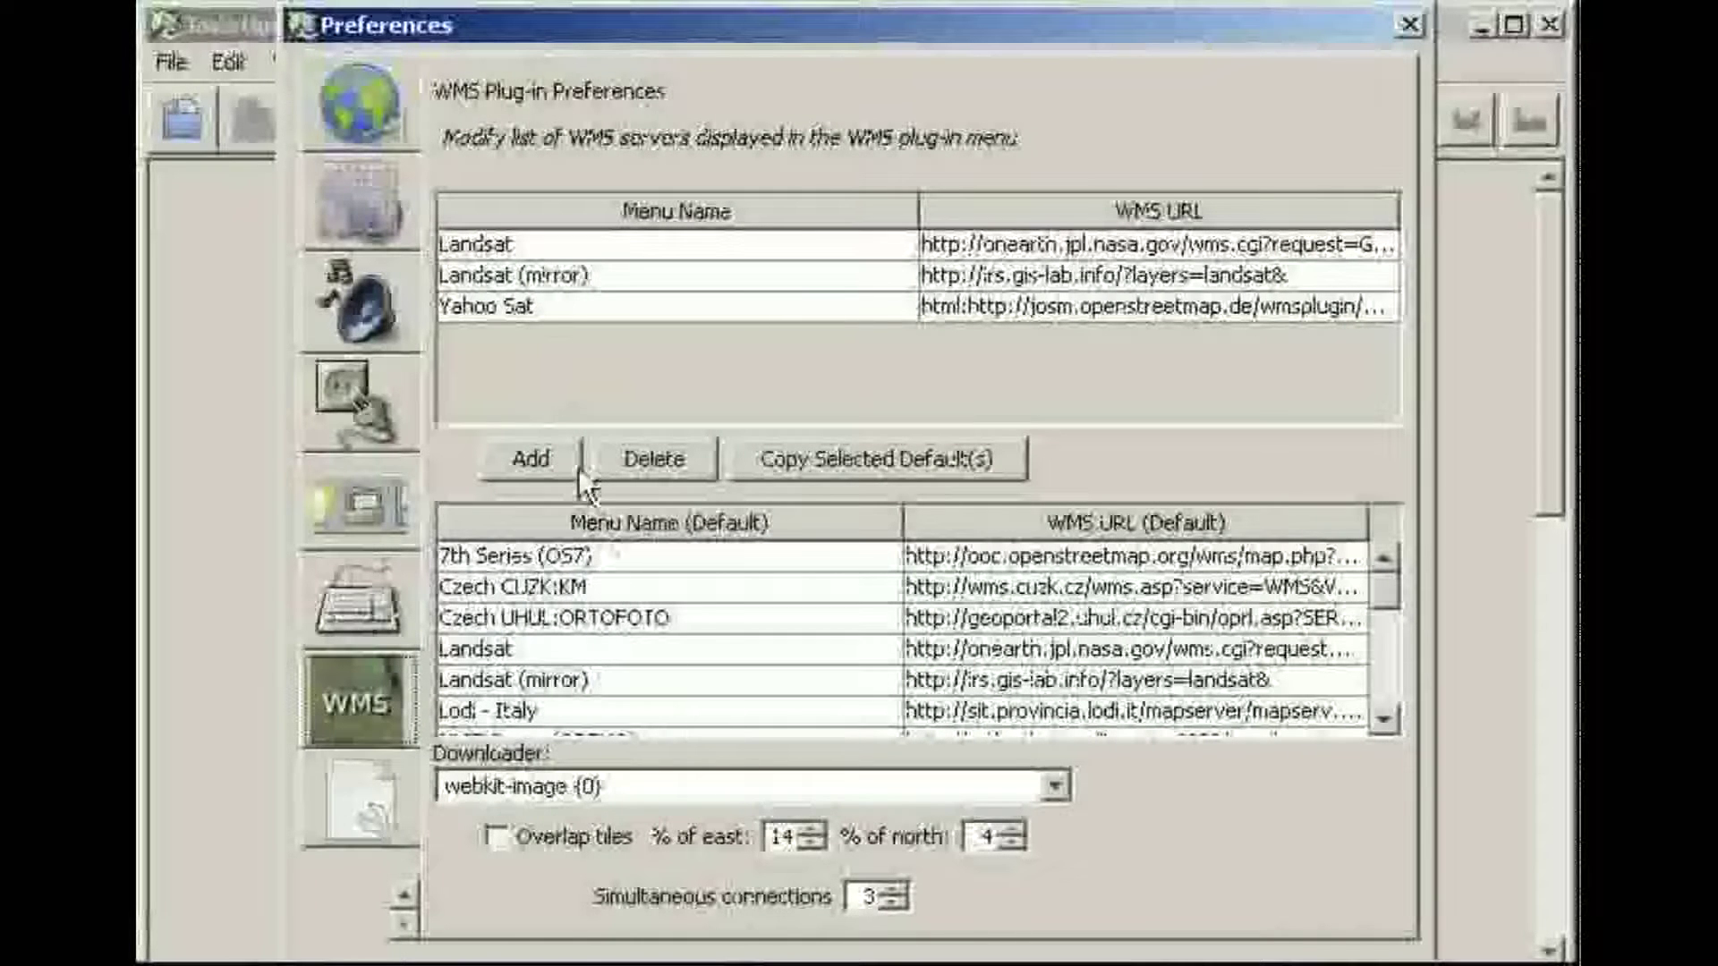
pyautogui.click(513, 442)
pyautogui.write('S')
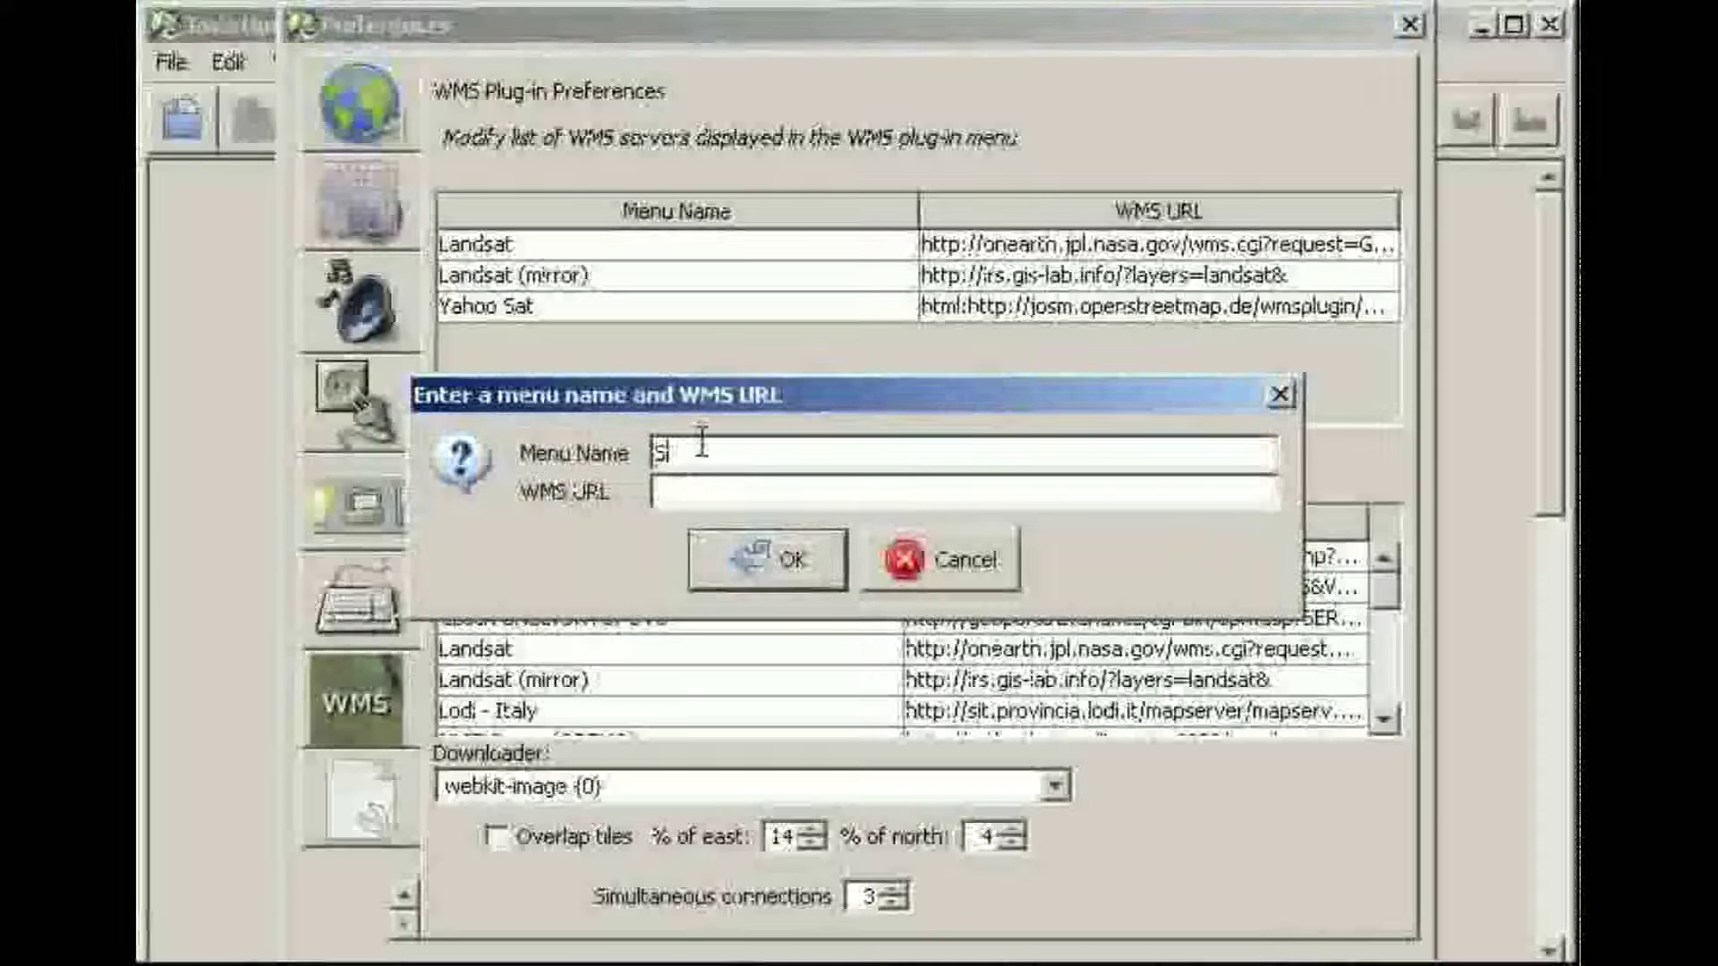
pyautogui.write('POT')
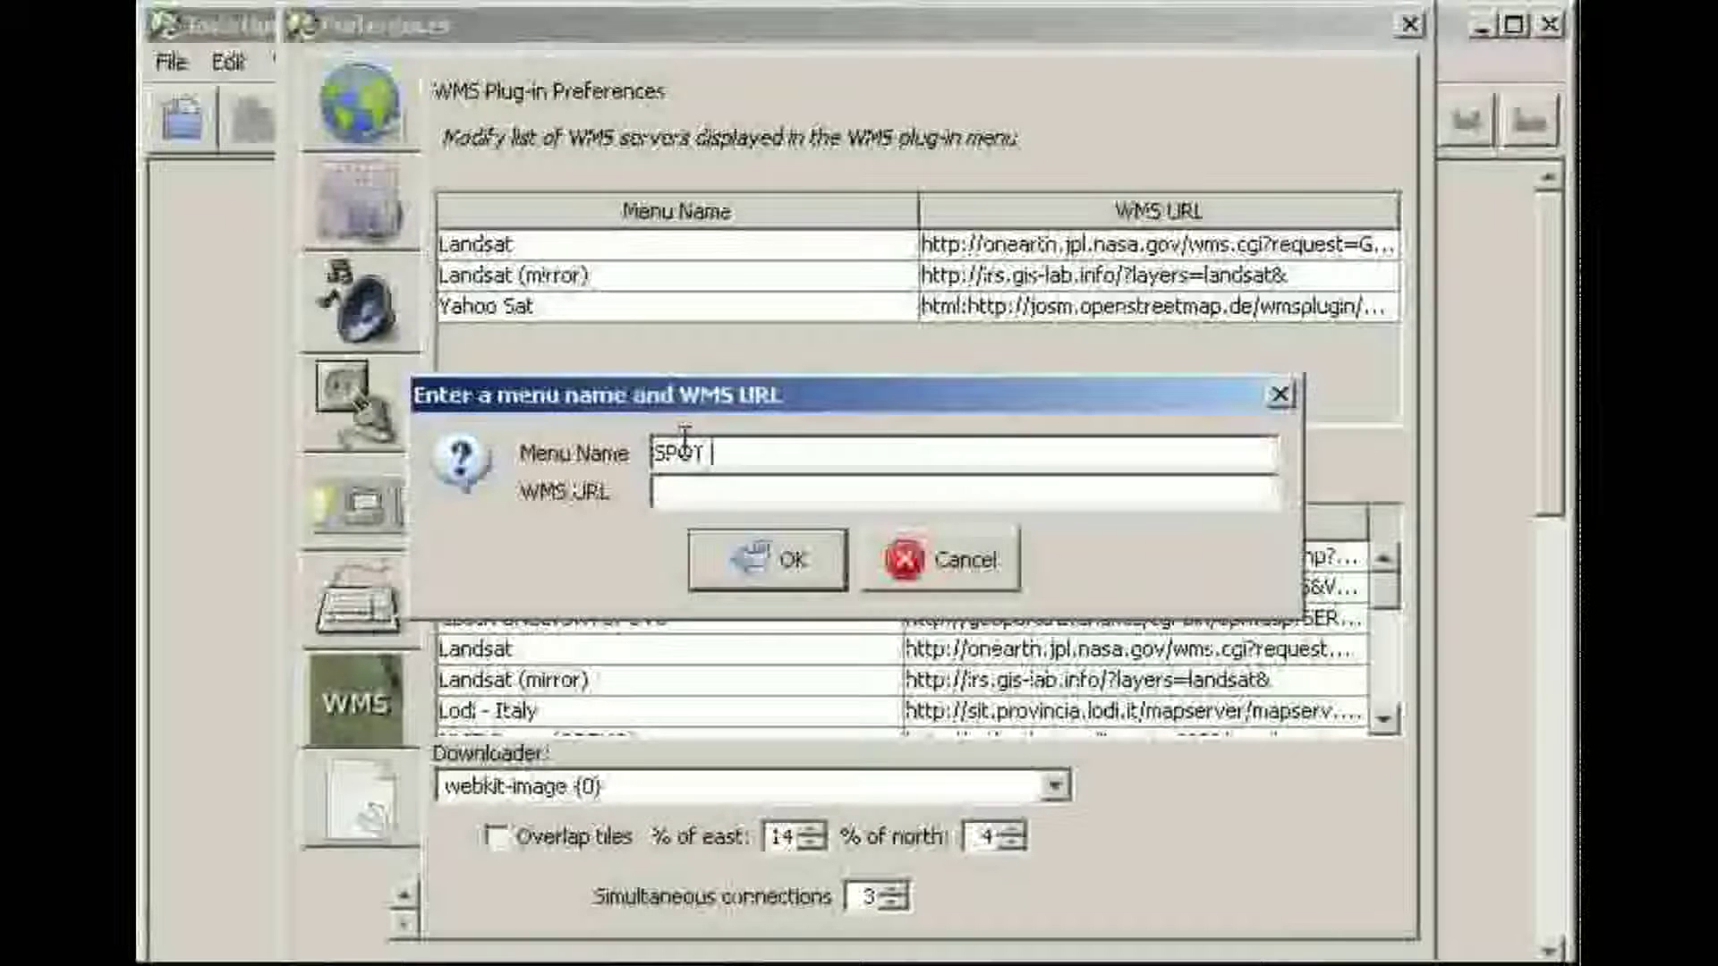
pyautogui.write(' Pakistan')
pyautogui.click(681, 493)
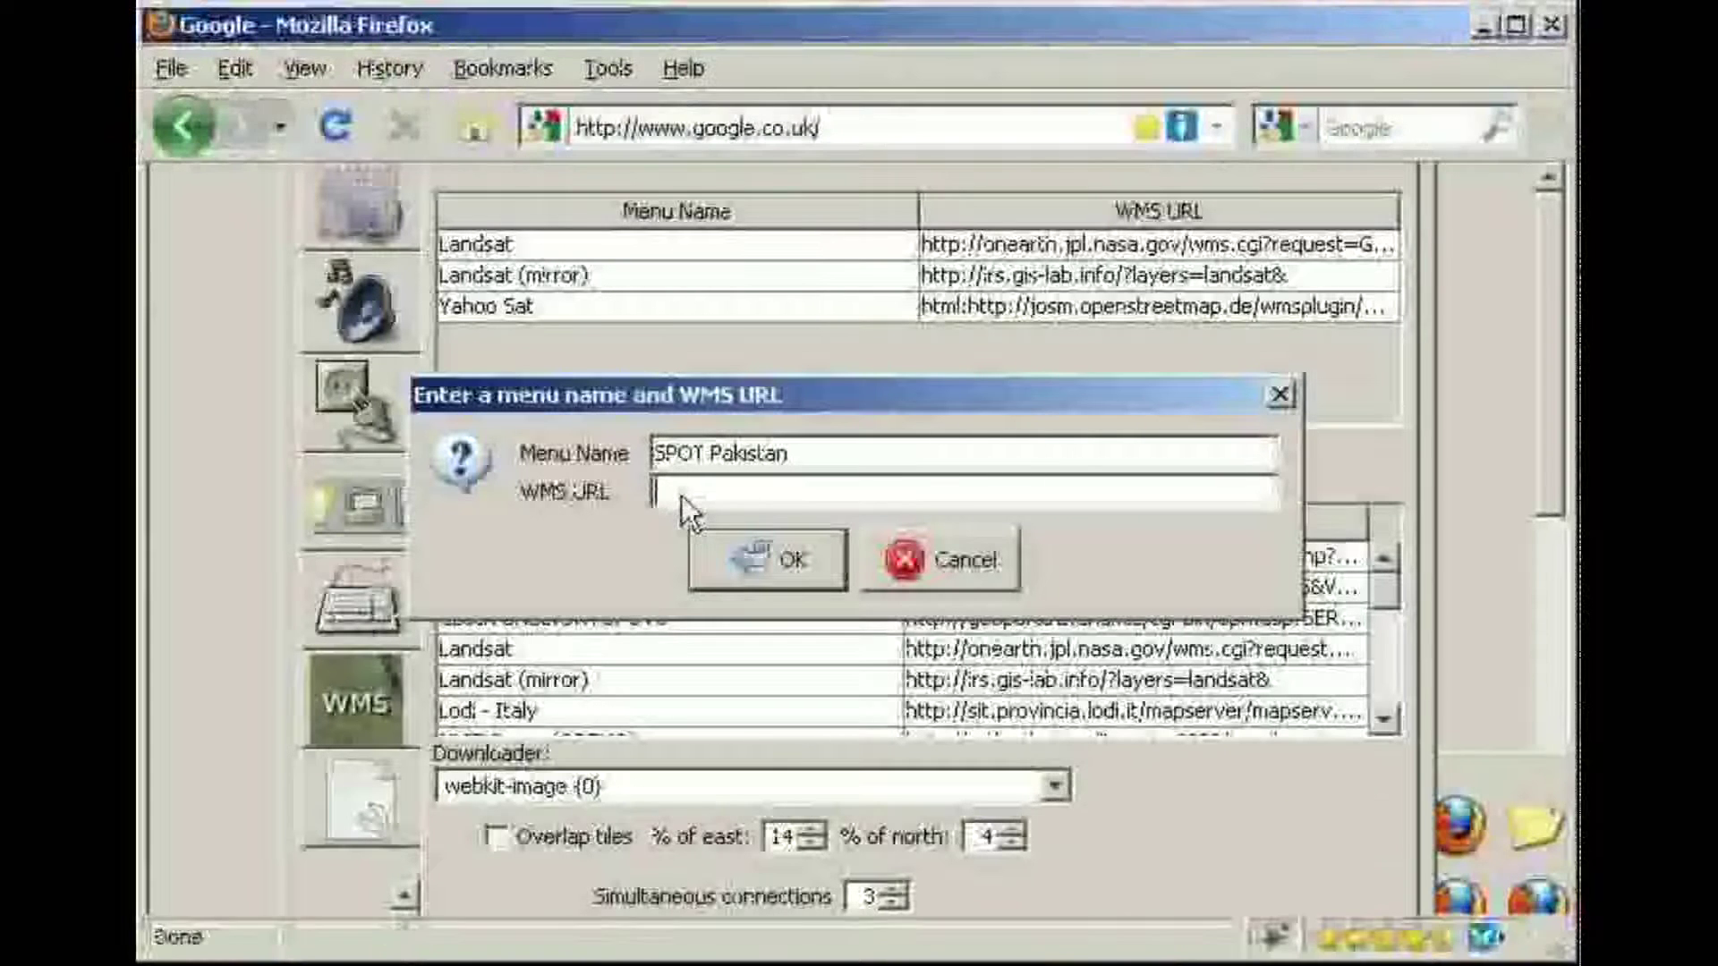
# - Search Google for 'wiki openstreetmap', open the OSM wiki, and search it for 'Pakistan'
pyautogui.write('wiki op')
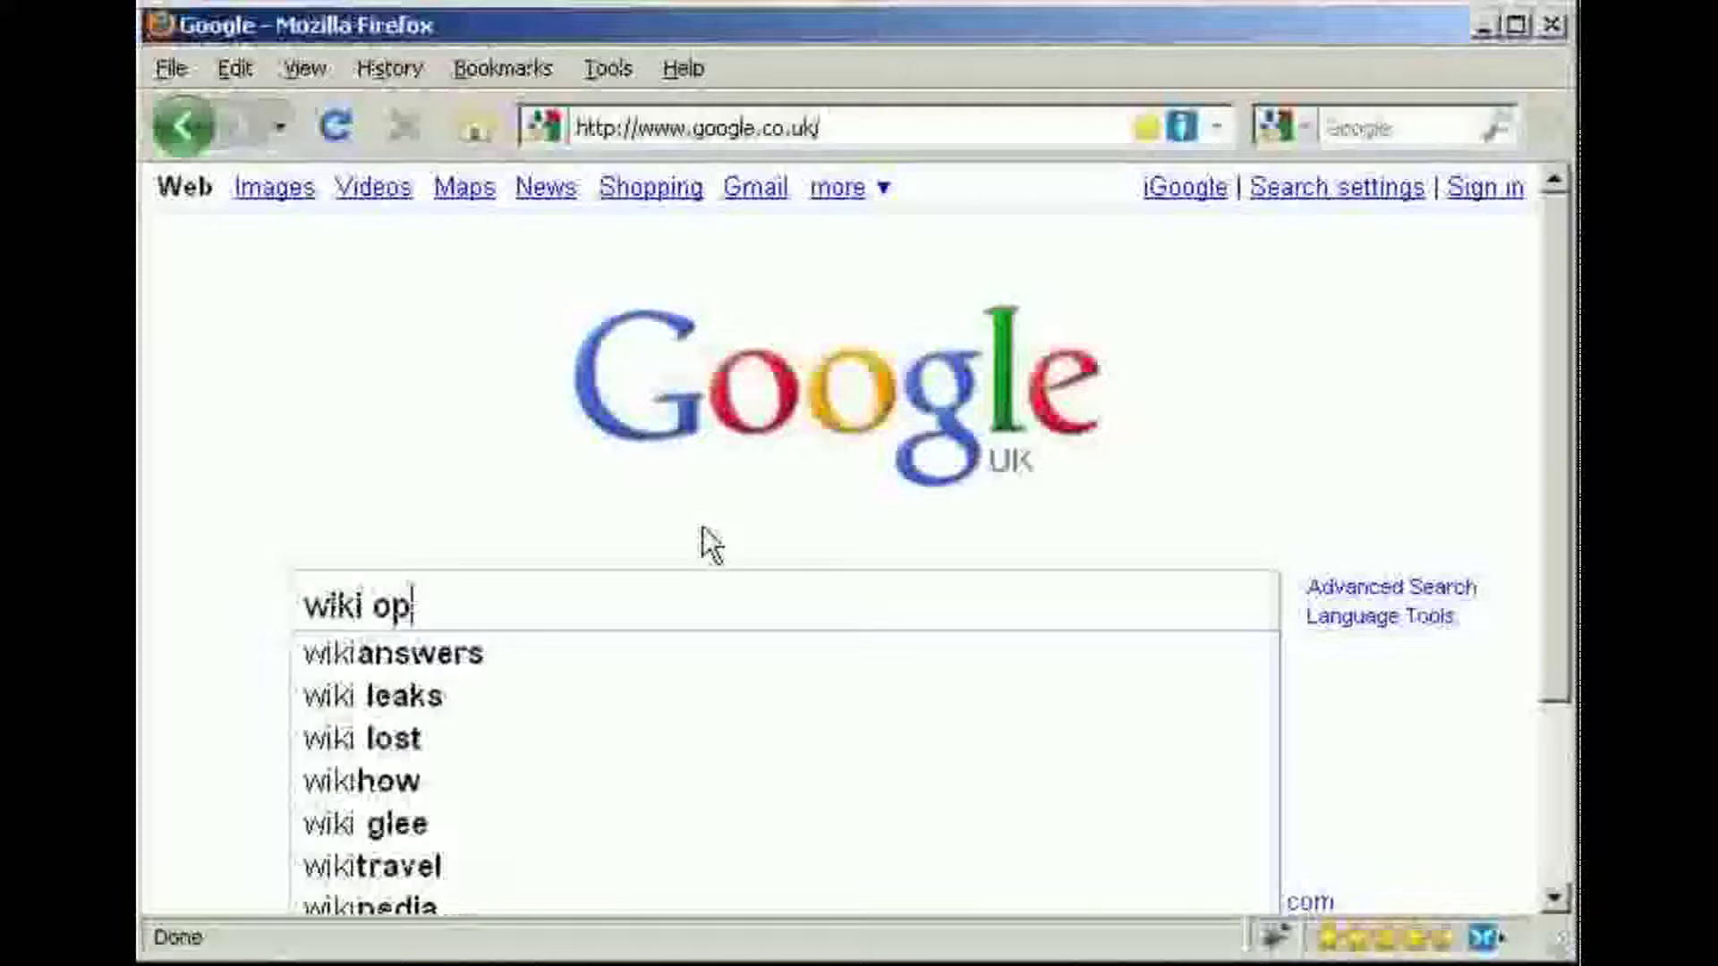
pyautogui.write('enstreetmap')
pyautogui.press('Return')
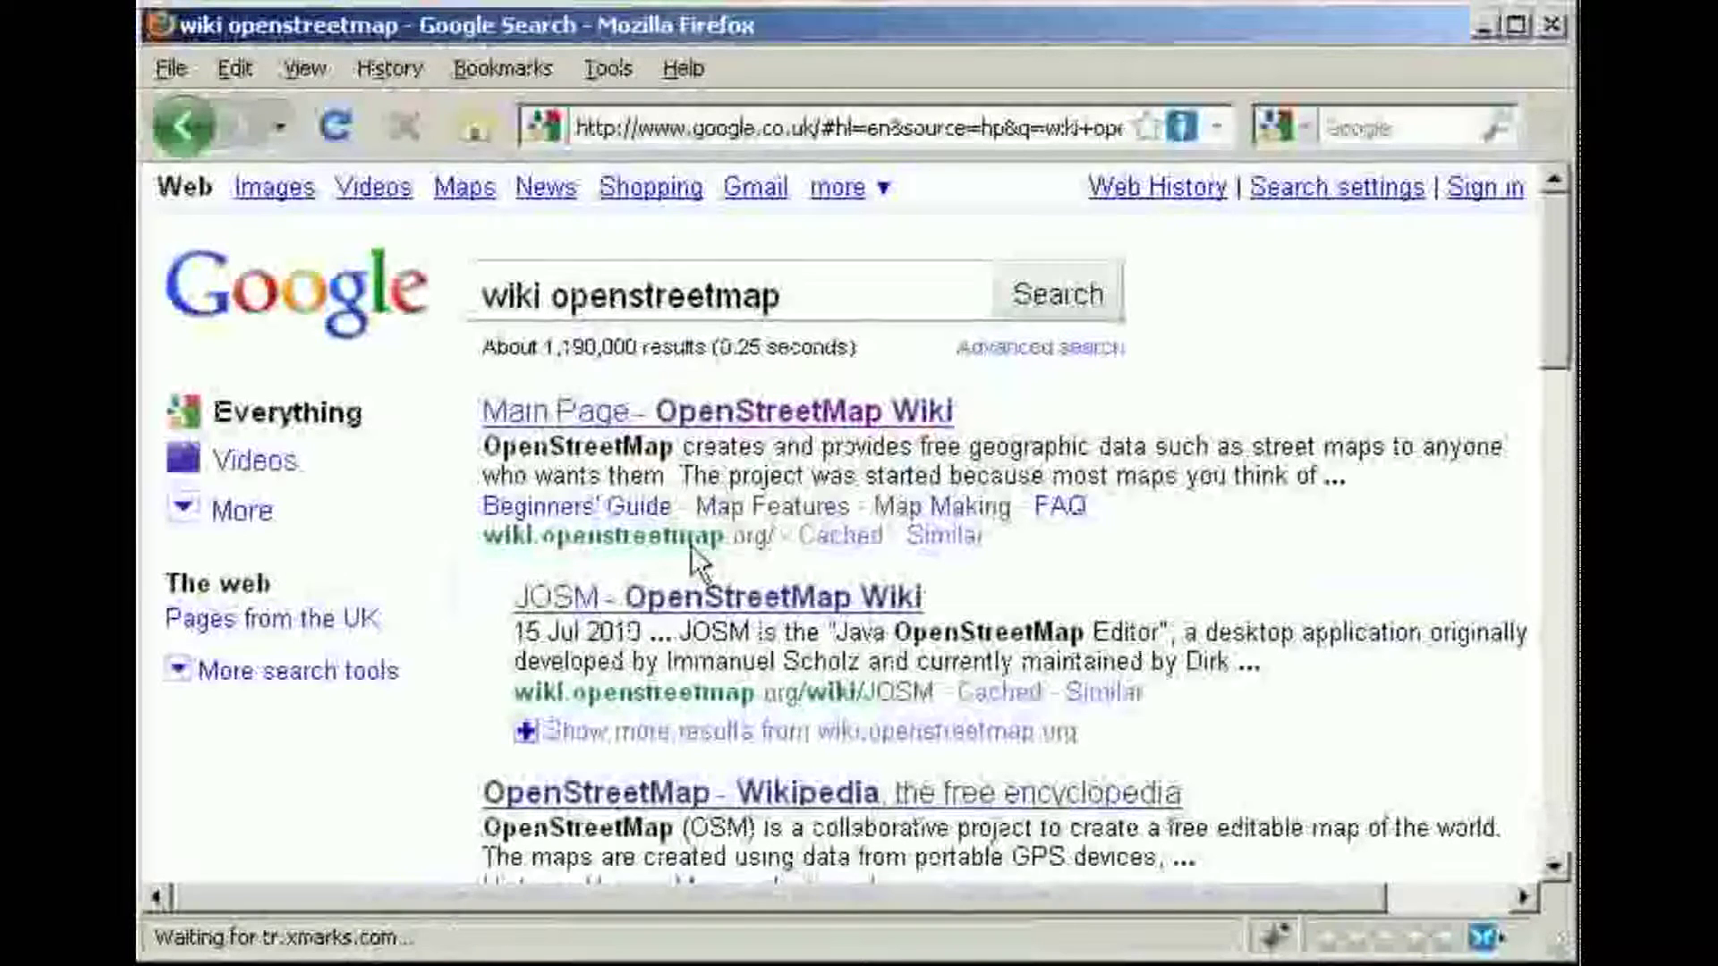
pyautogui.click(699, 415)
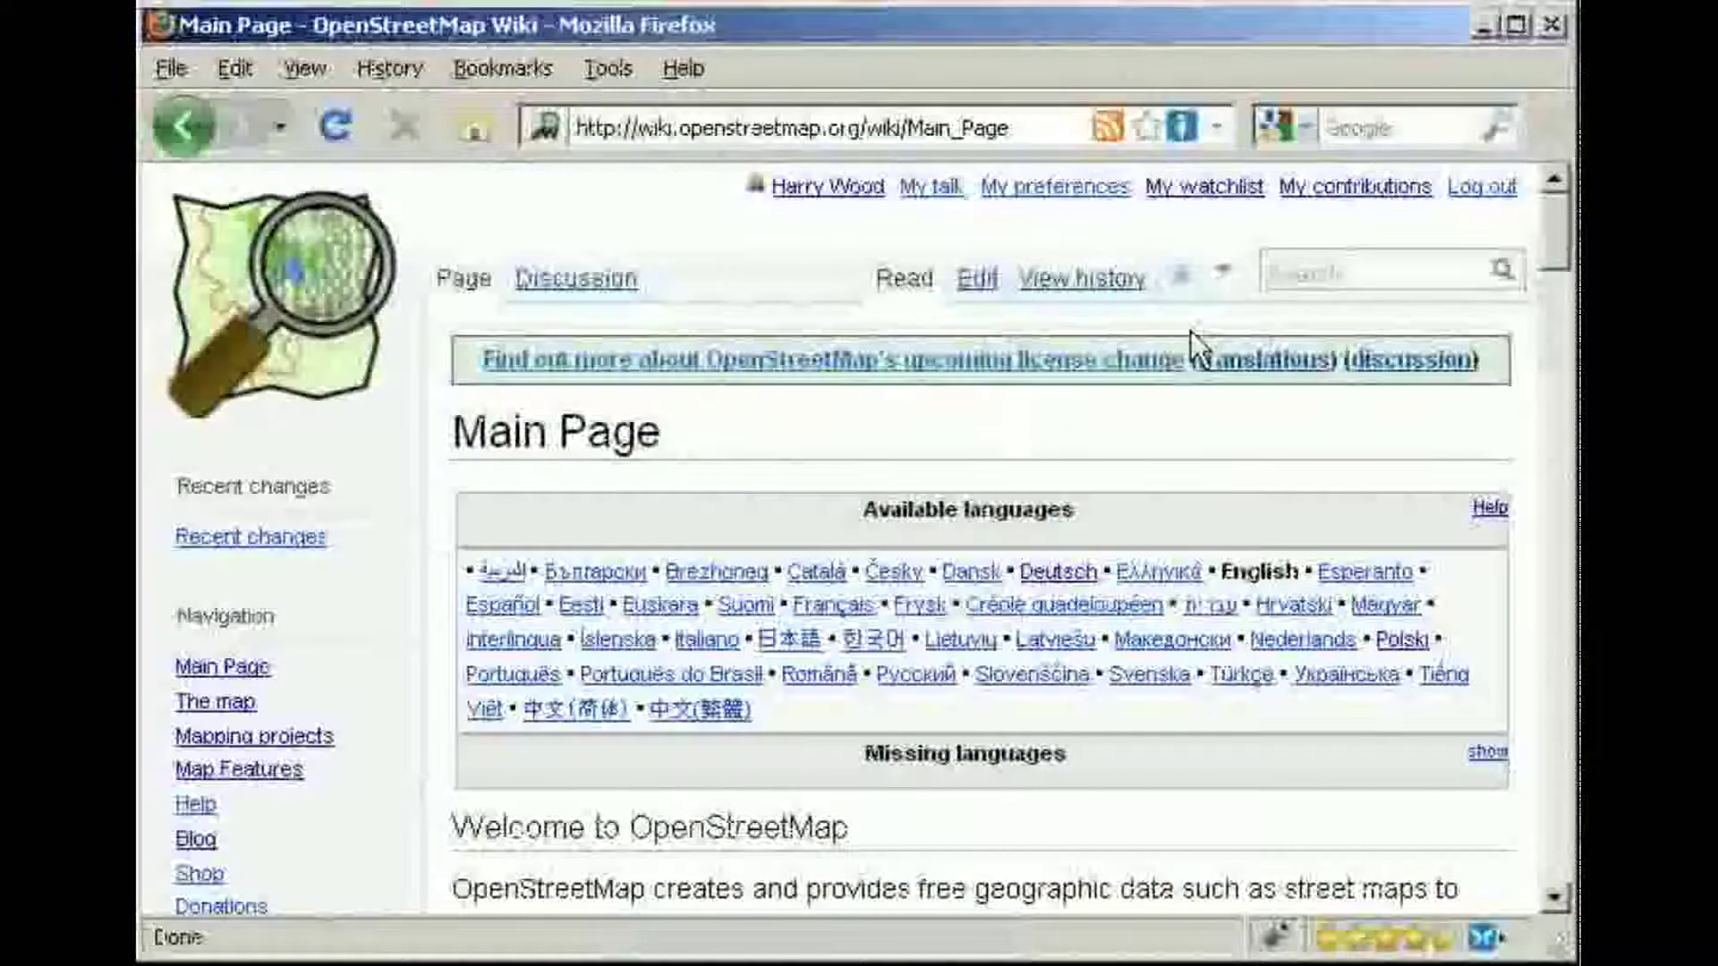
pyautogui.click(1296, 268)
pyautogui.write('Pakistan')
pyautogui.press('Return')
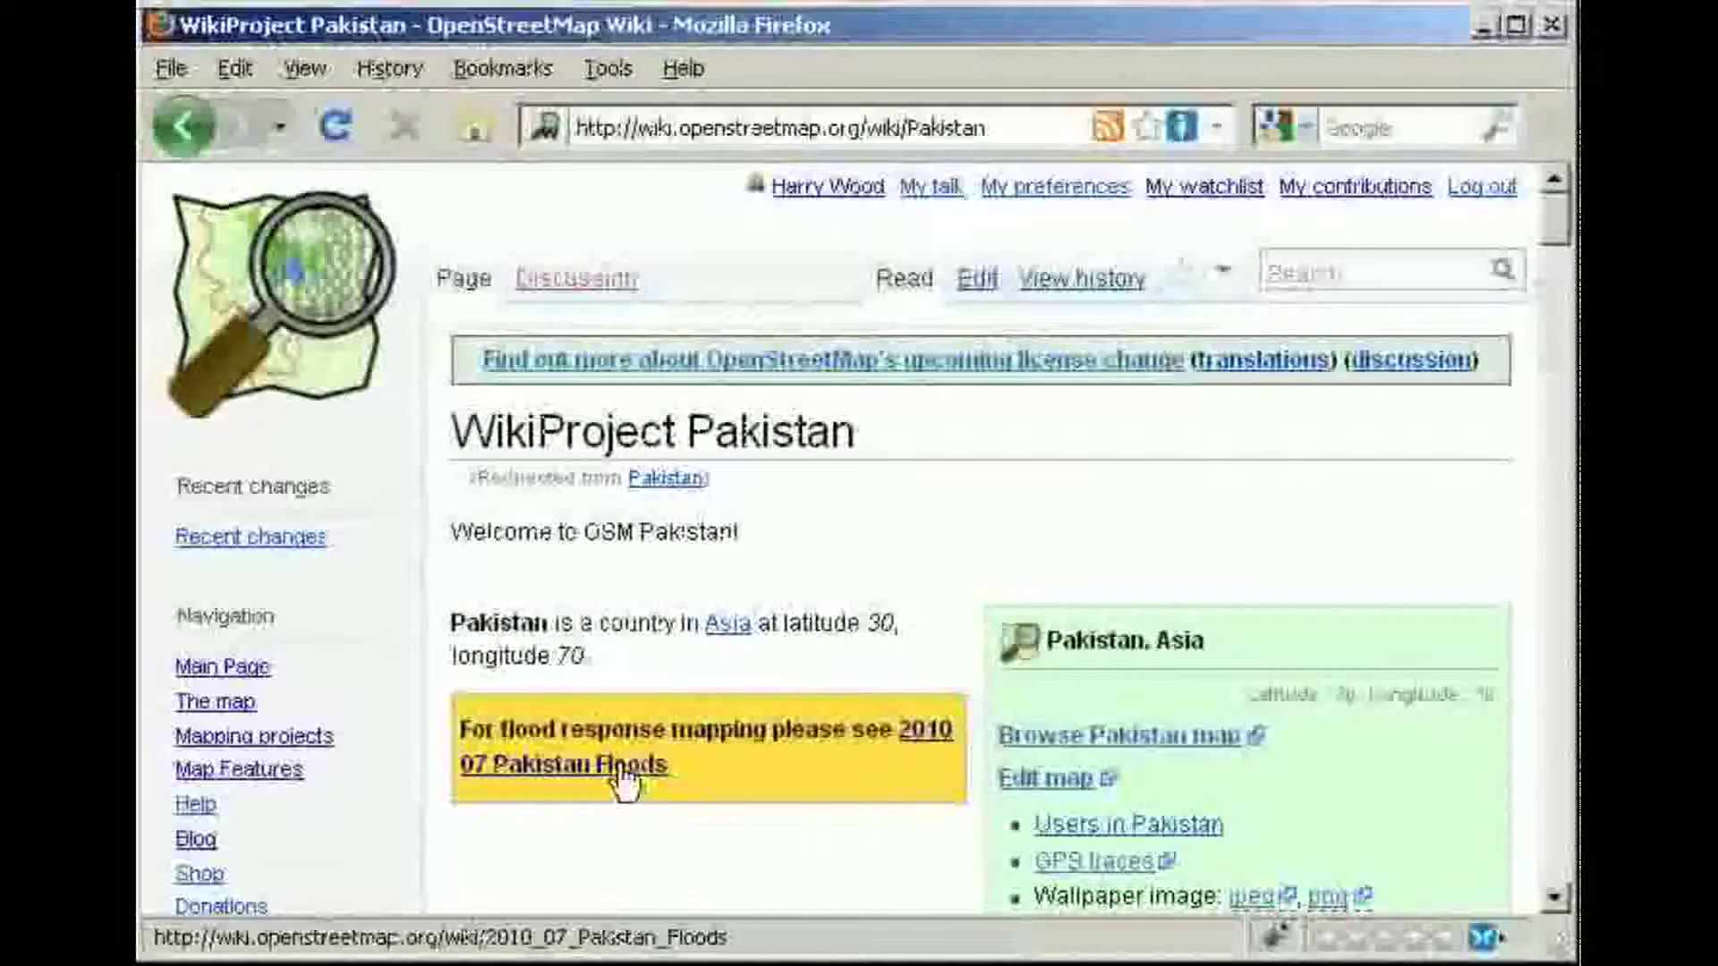
# - Open the 2010 07 Pakistan Floods imagery and sources page and copy the SPOT GetMap URL
pyautogui.click(624, 778)
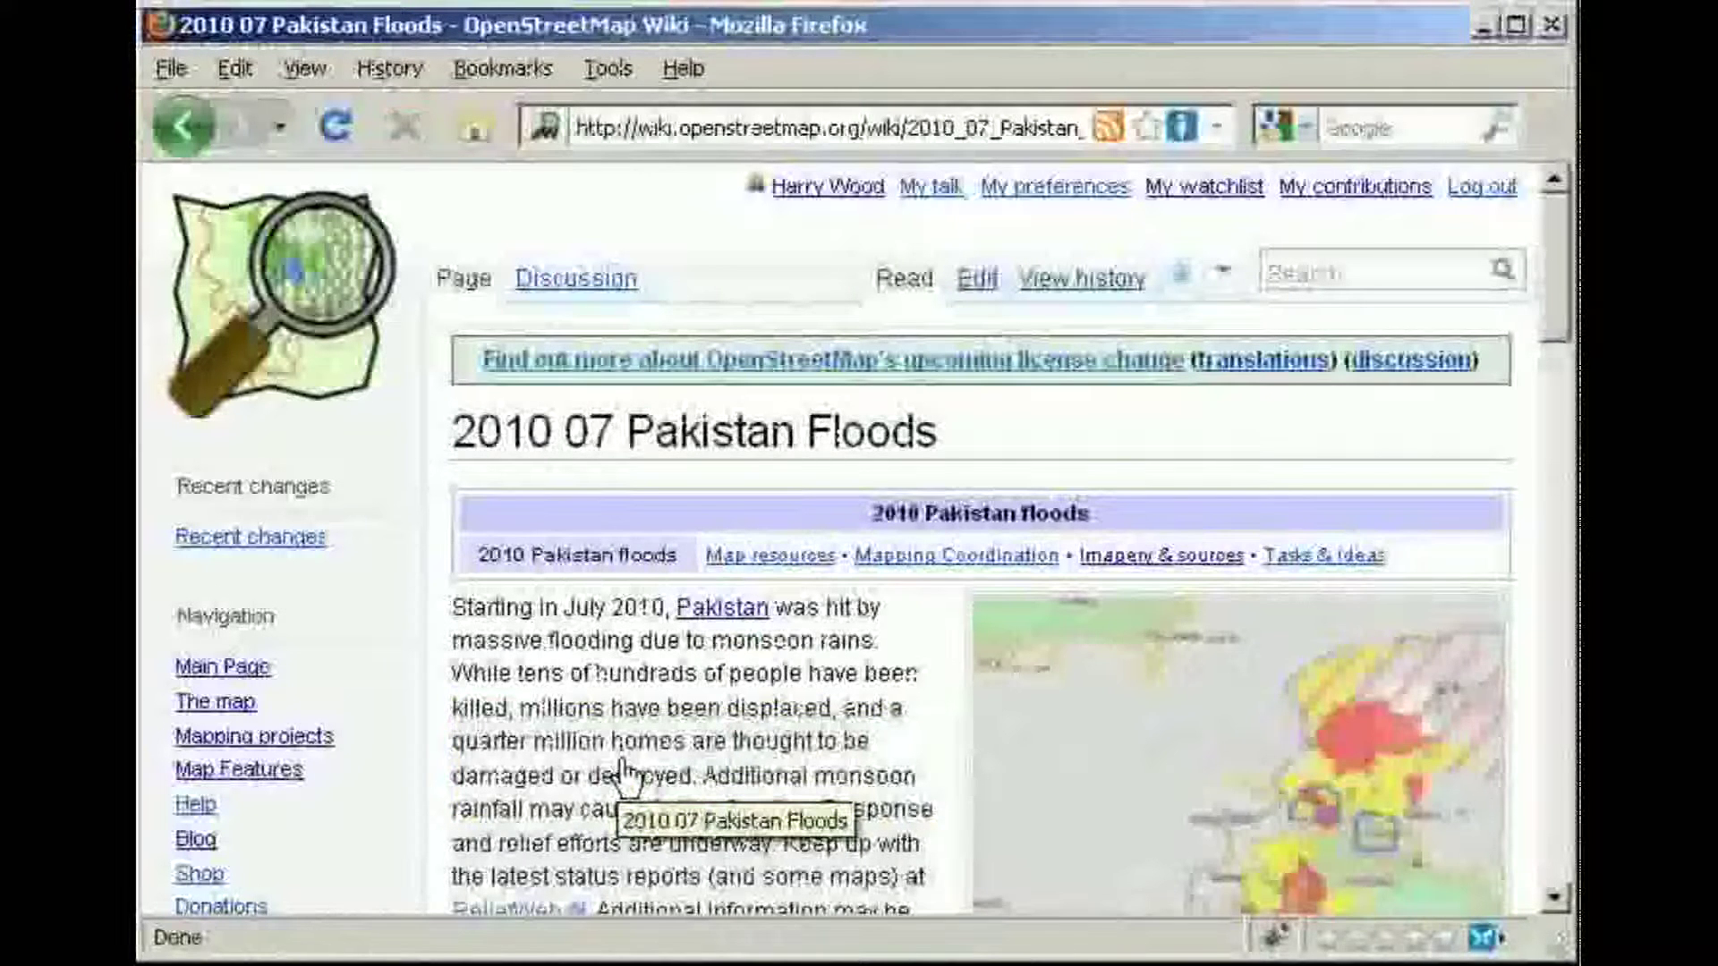
pyautogui.click(1150, 562)
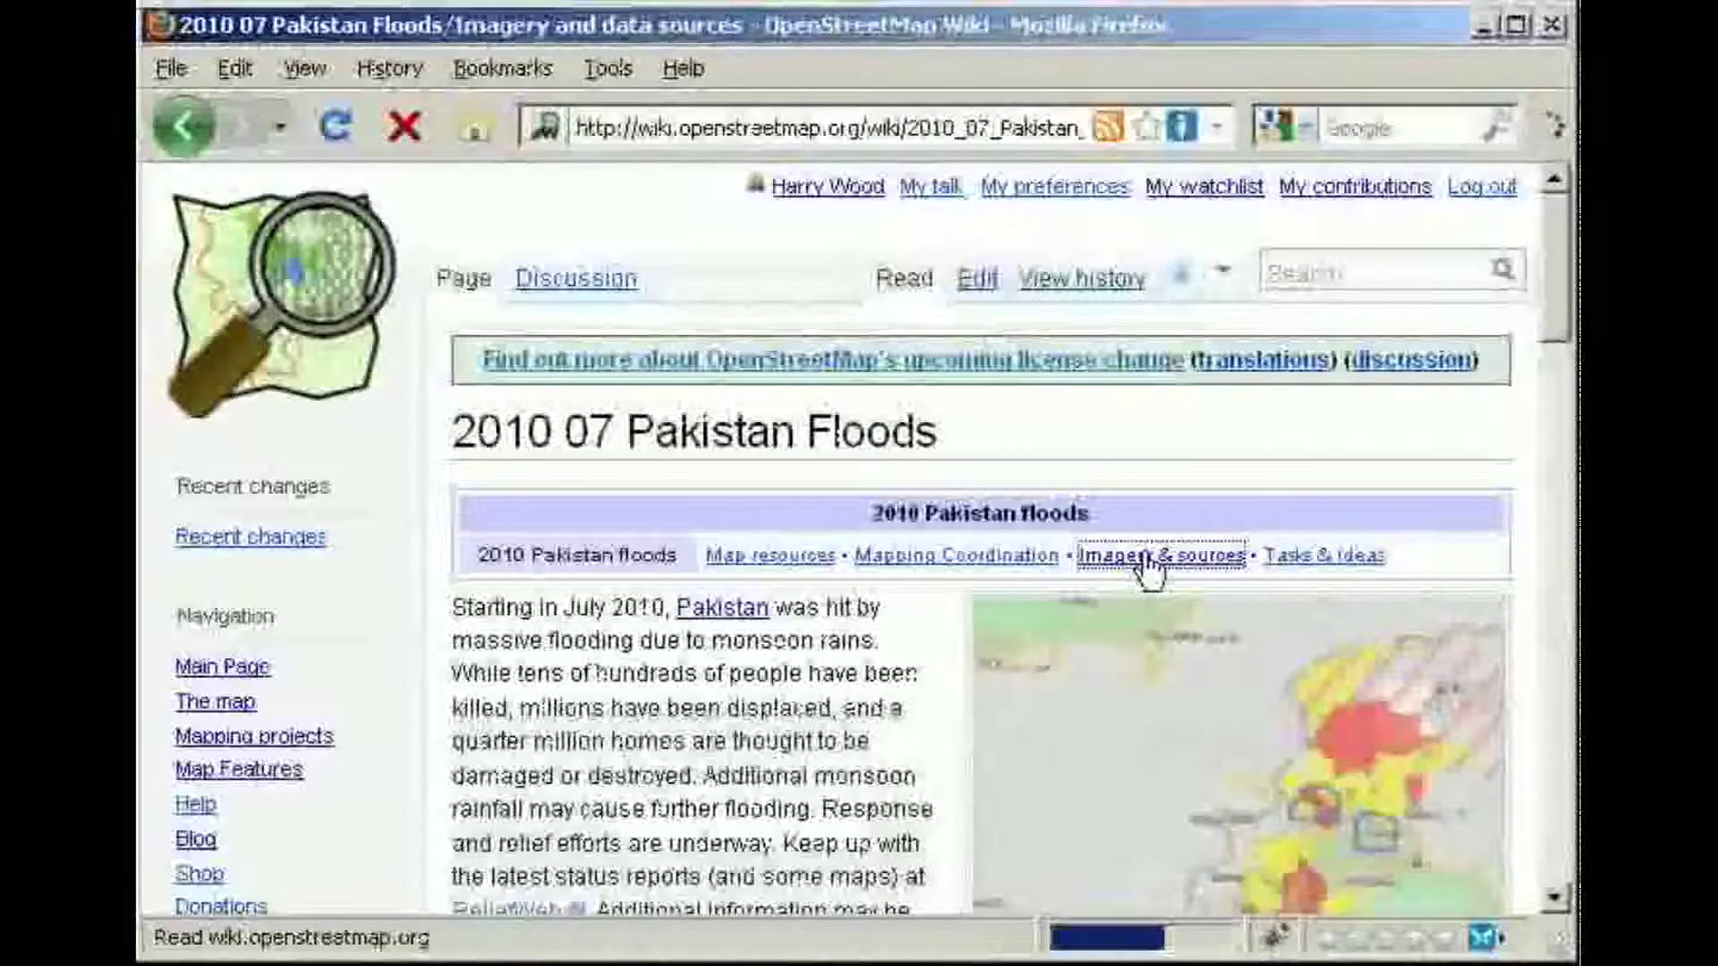
pyautogui.moveTo(1543, 242); pyautogui.dragTo(1516, 416)
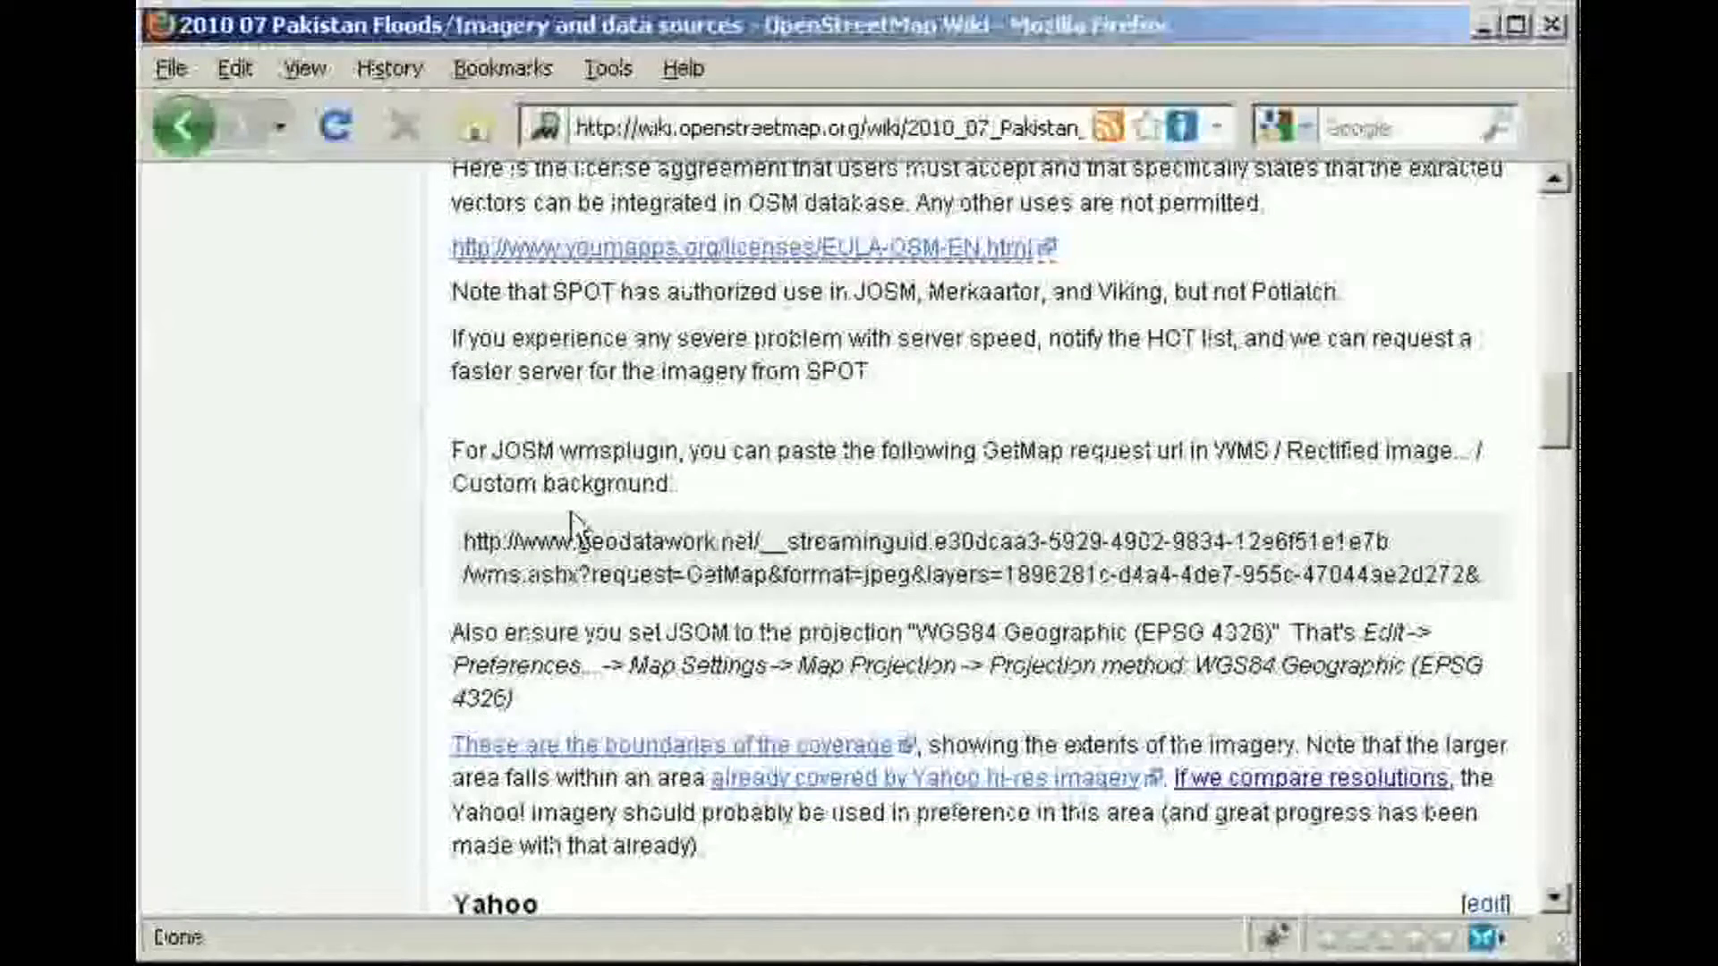
pyautogui.moveTo(462, 541); pyautogui.dragTo(1483, 575)
pyautogui.rightClick(1483, 574)
pyautogui.click(1523, 597)
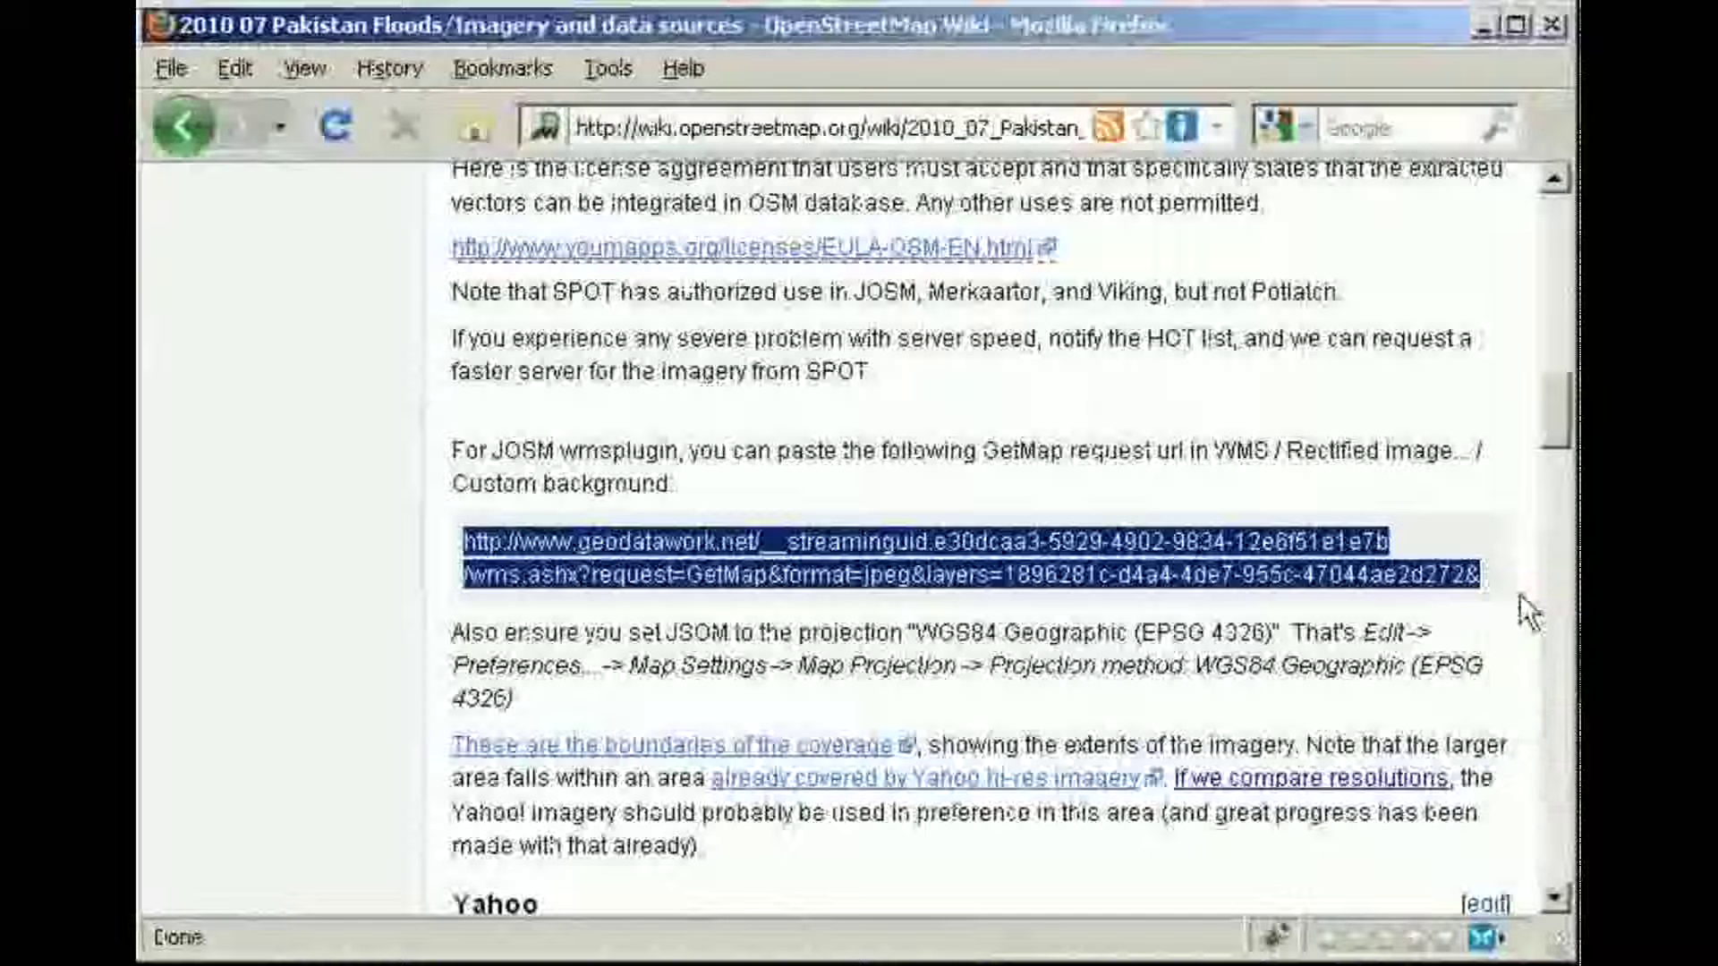
pyautogui.hotkey('alt', 'Tab')
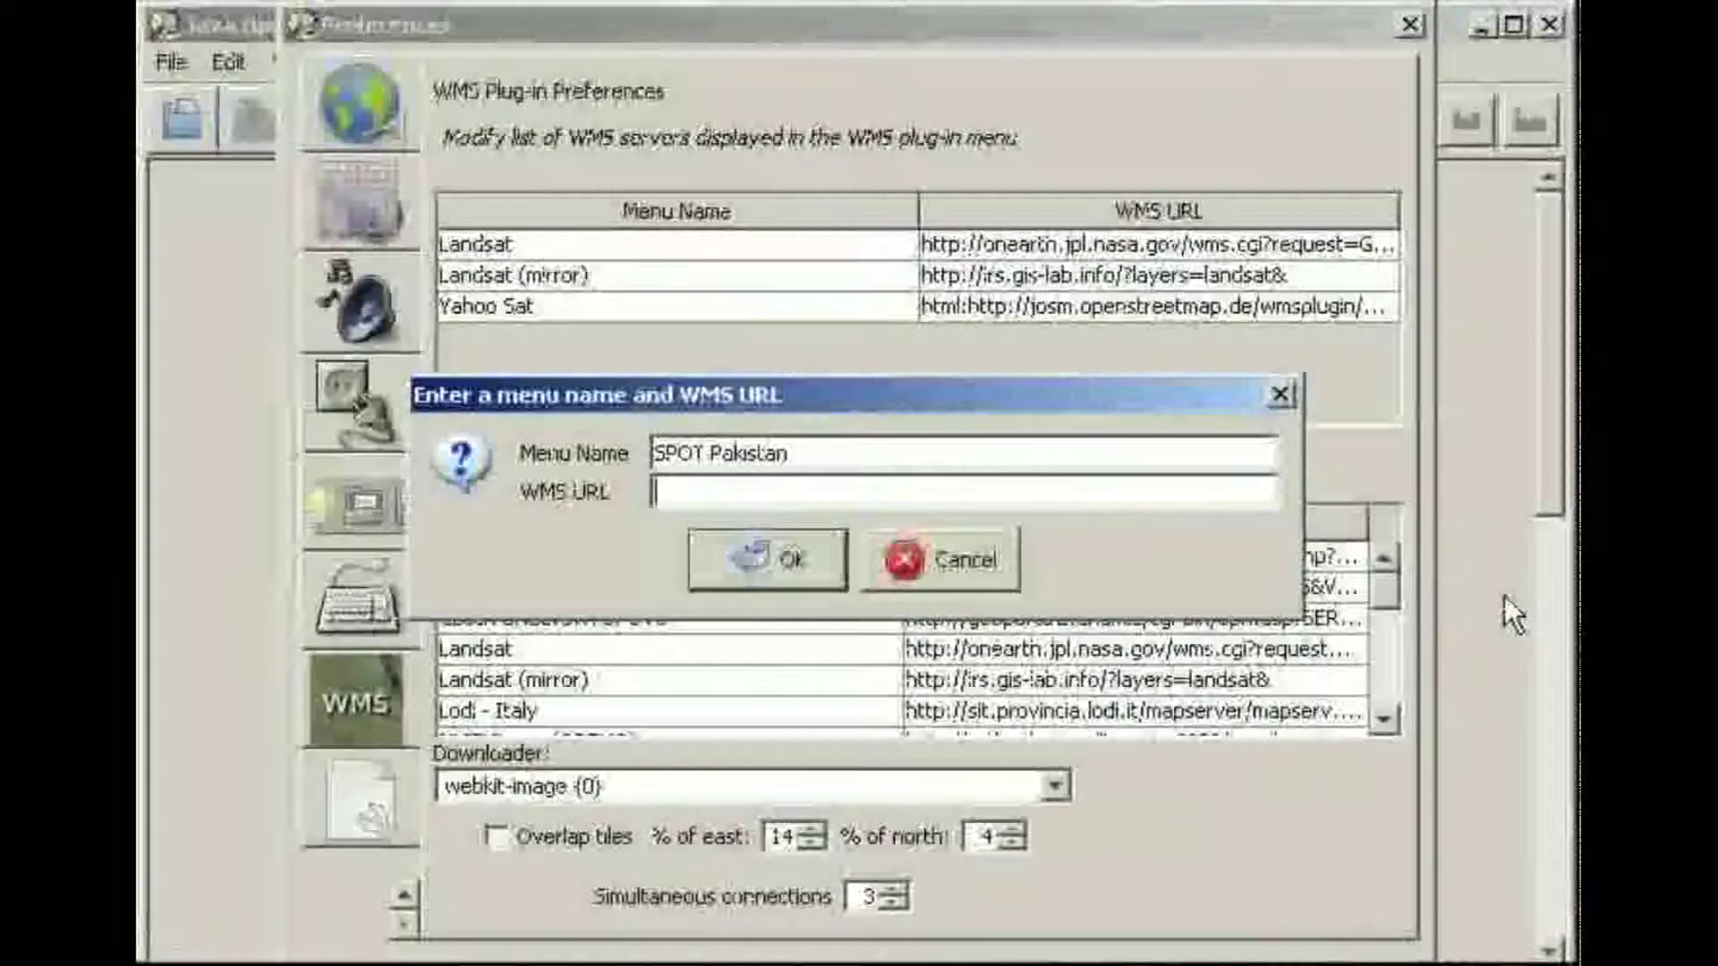
# - Paste the copied SPOT GetMap URL as the WMS URL, save the entry and close Preferences
pyautogui.click(1025, 492)
pyautogui.hotkey('ctrl', 'v')
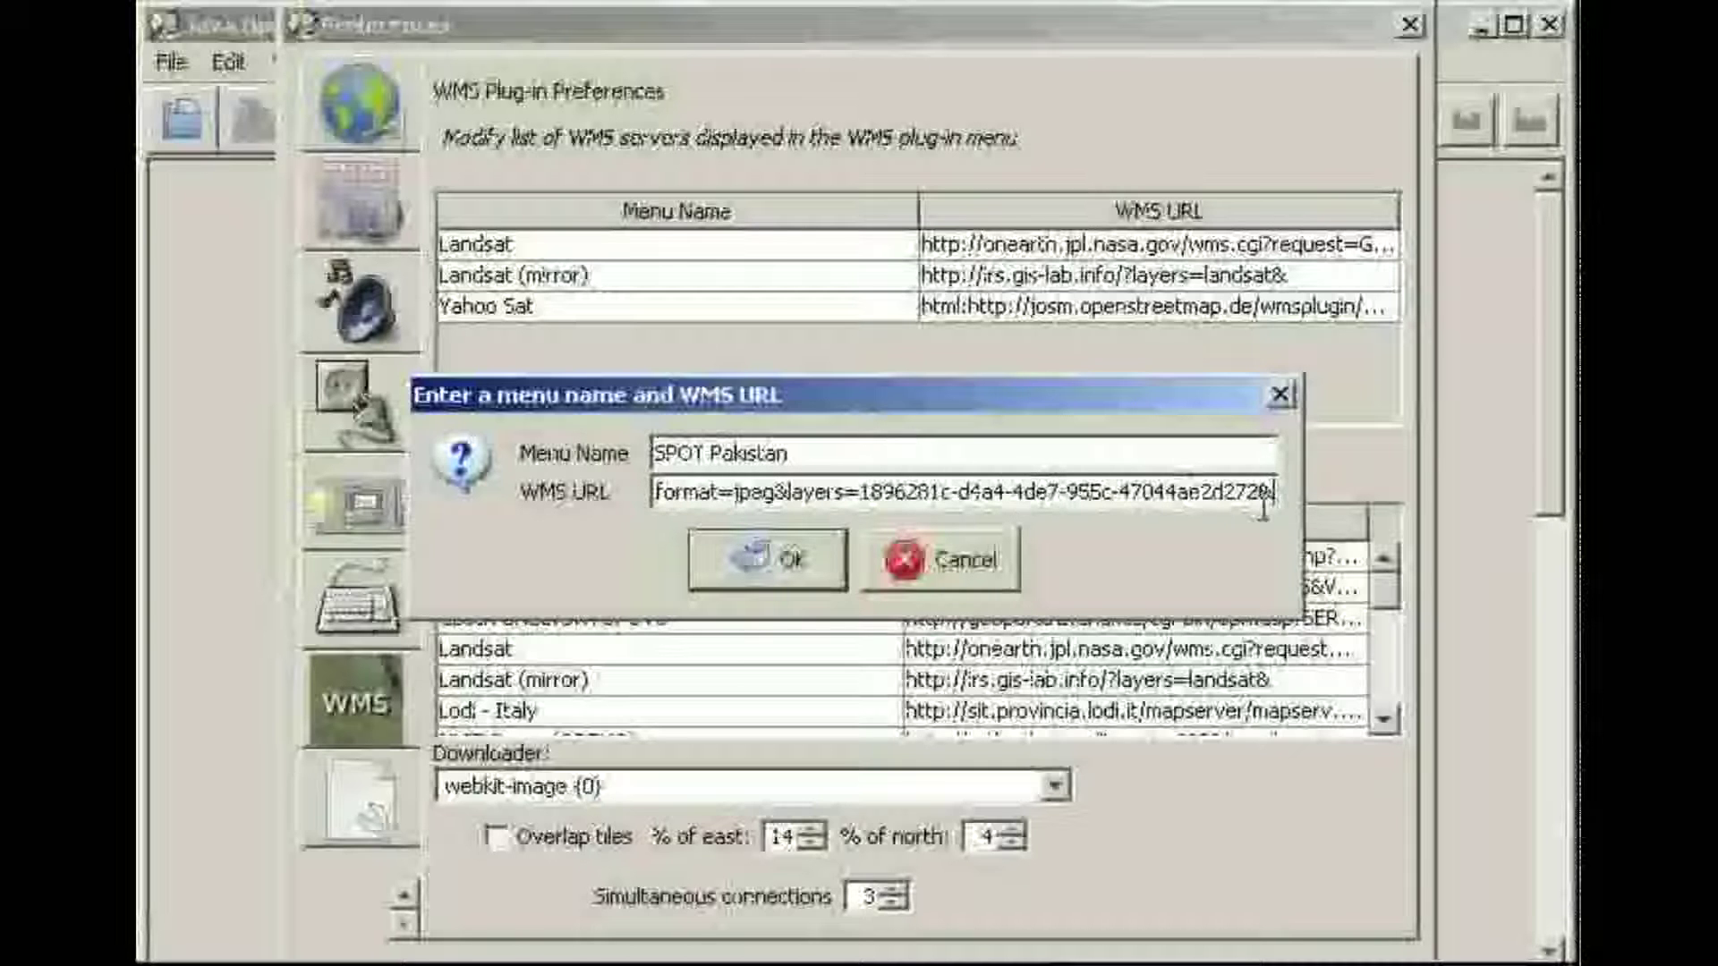
pyautogui.click(789, 555)
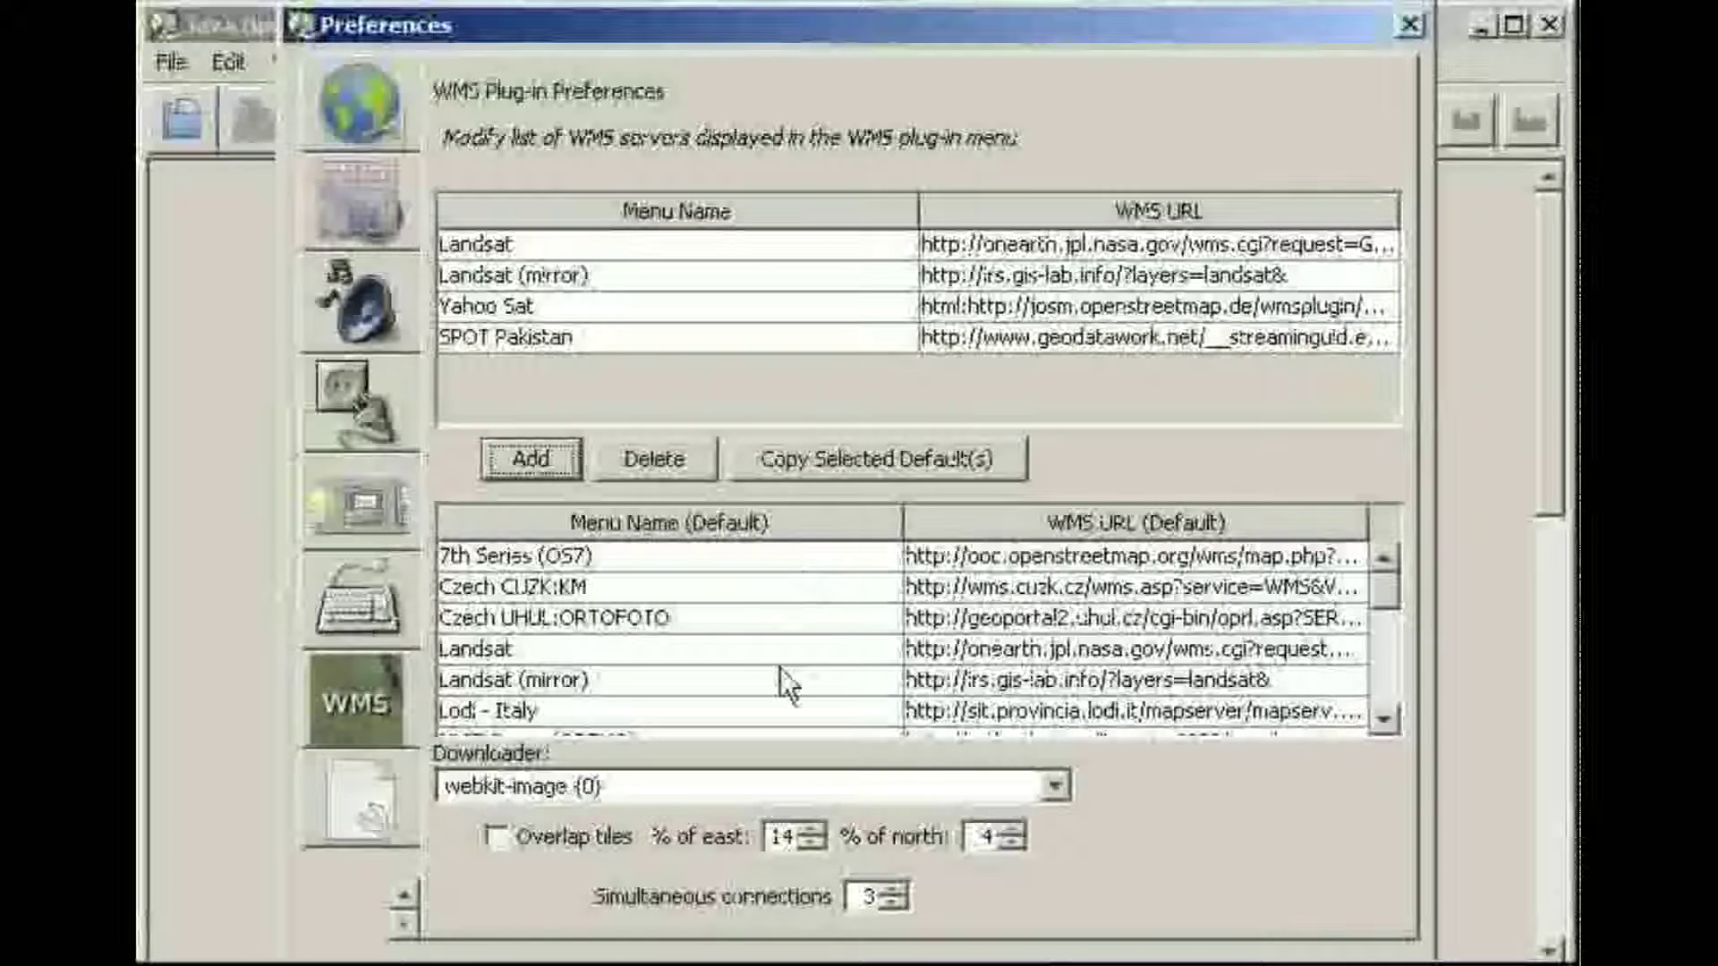
pyautogui.press('Return')
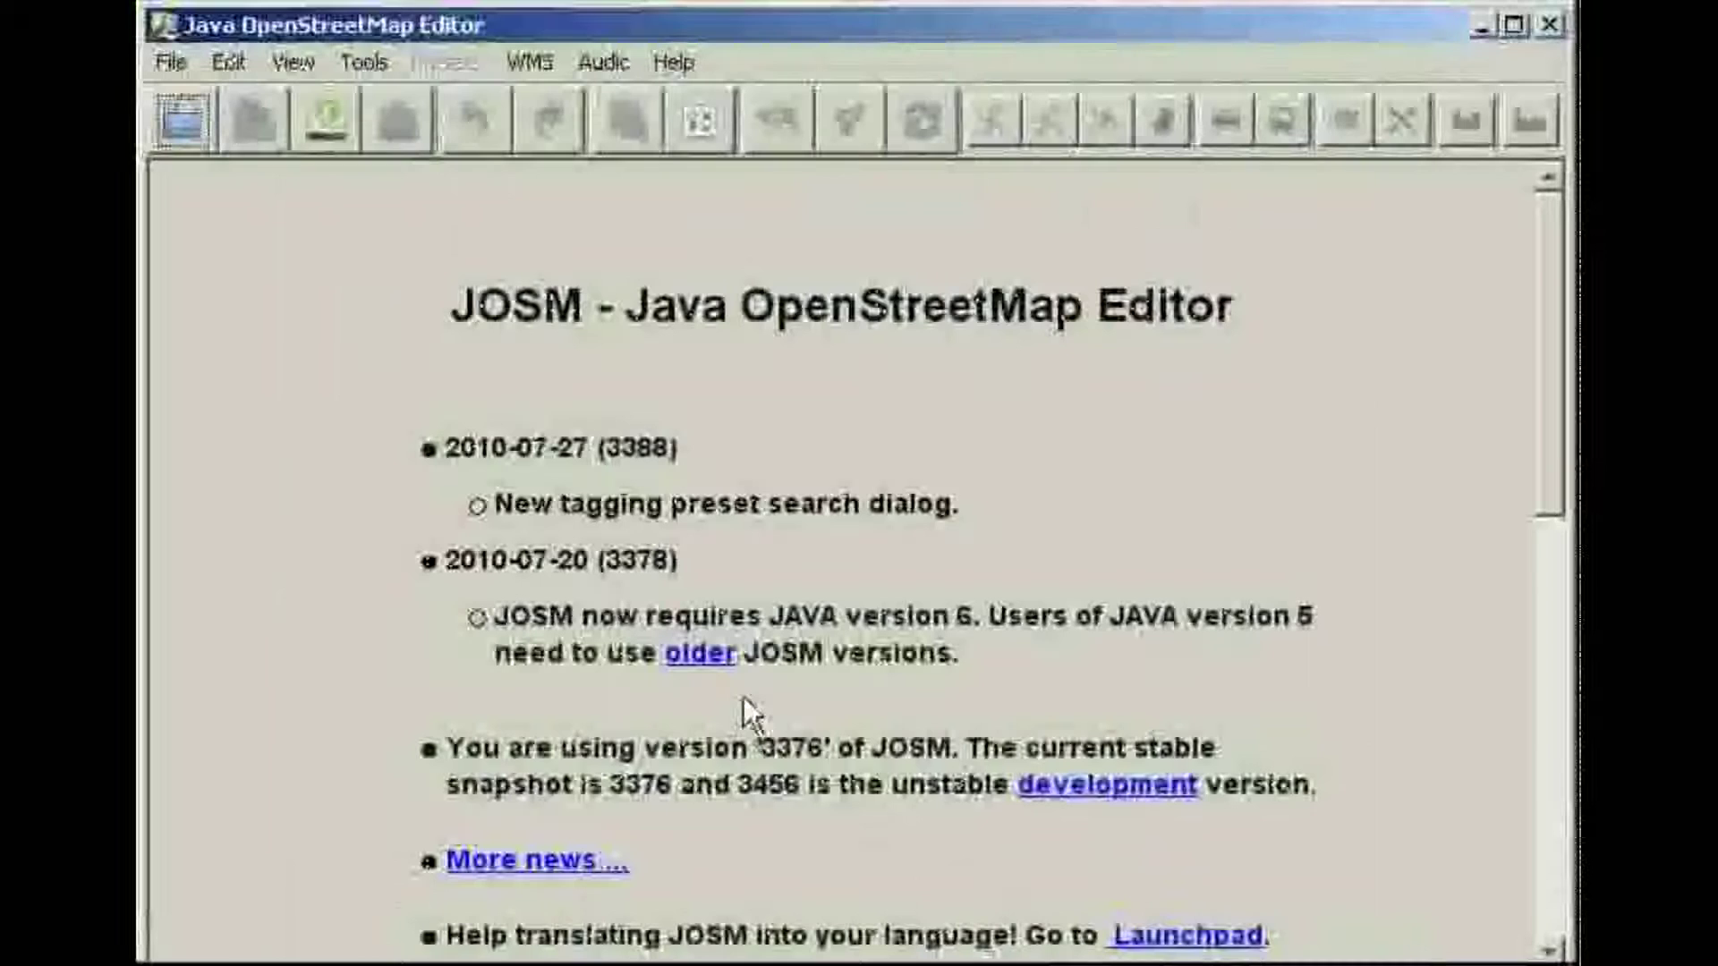
pyautogui.click(537, 65)
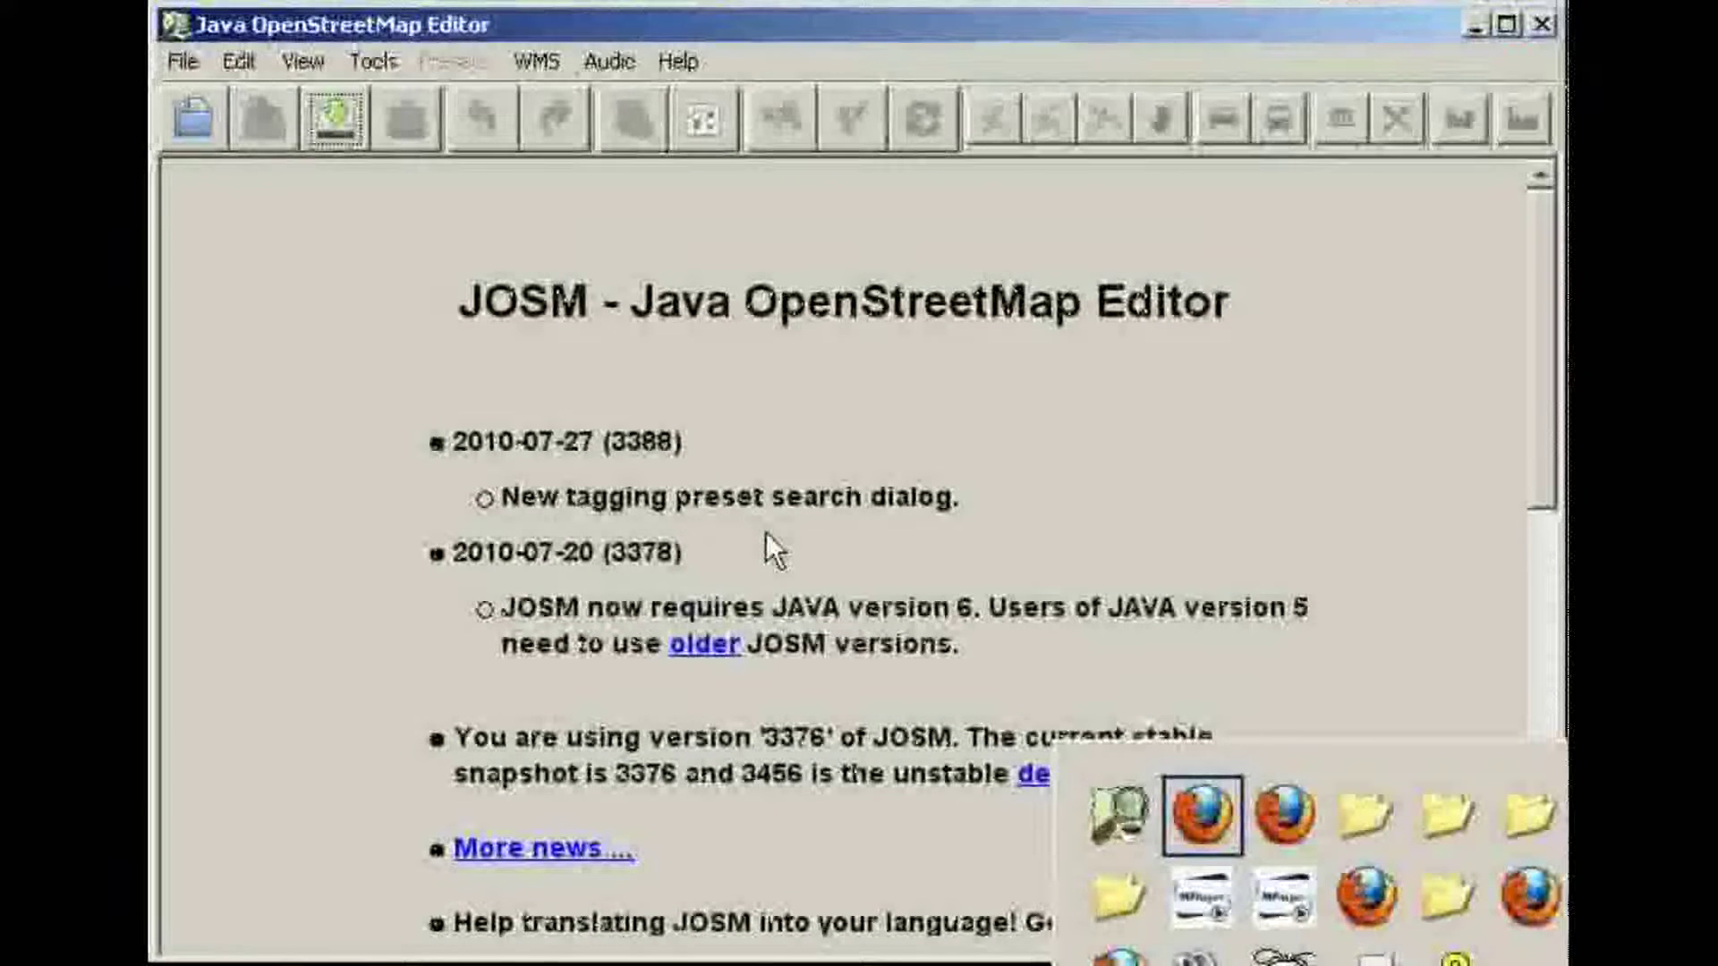
pyautogui.hotkey('alt', 'Tab')
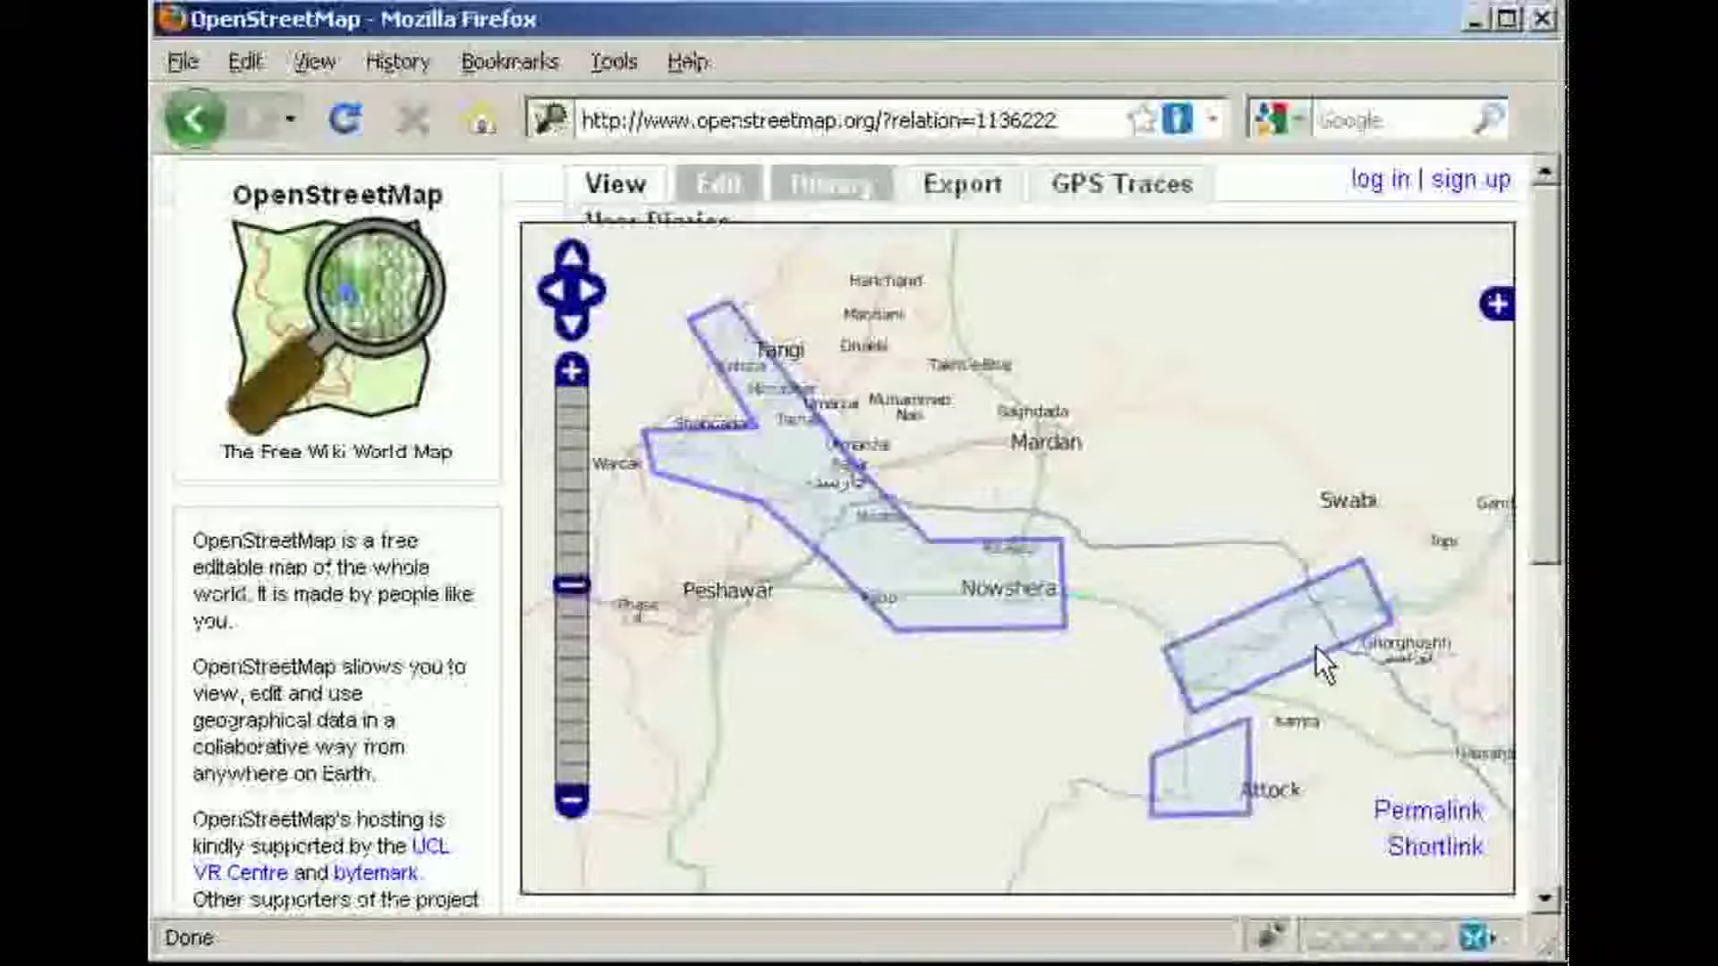
pyautogui.hotkey('alt', 'Tab')
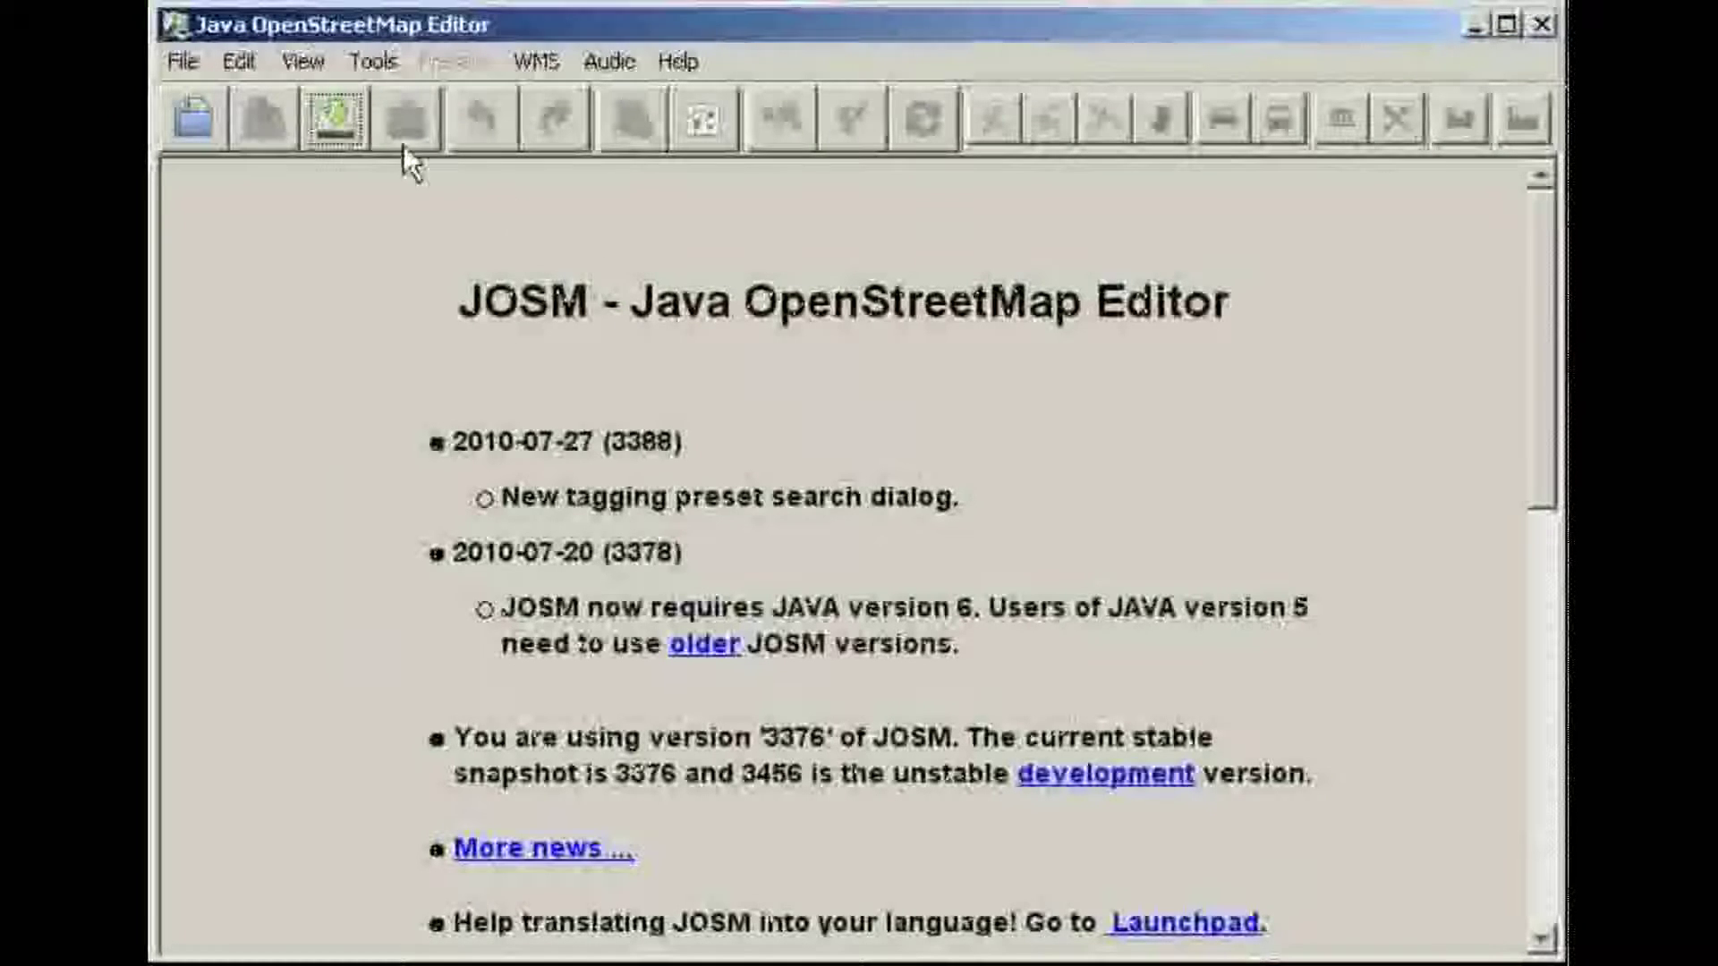
# - Zoom the download map to Swabi, box a small area by the M1 near Ghorghushti, and download
pyautogui.click(334, 121)
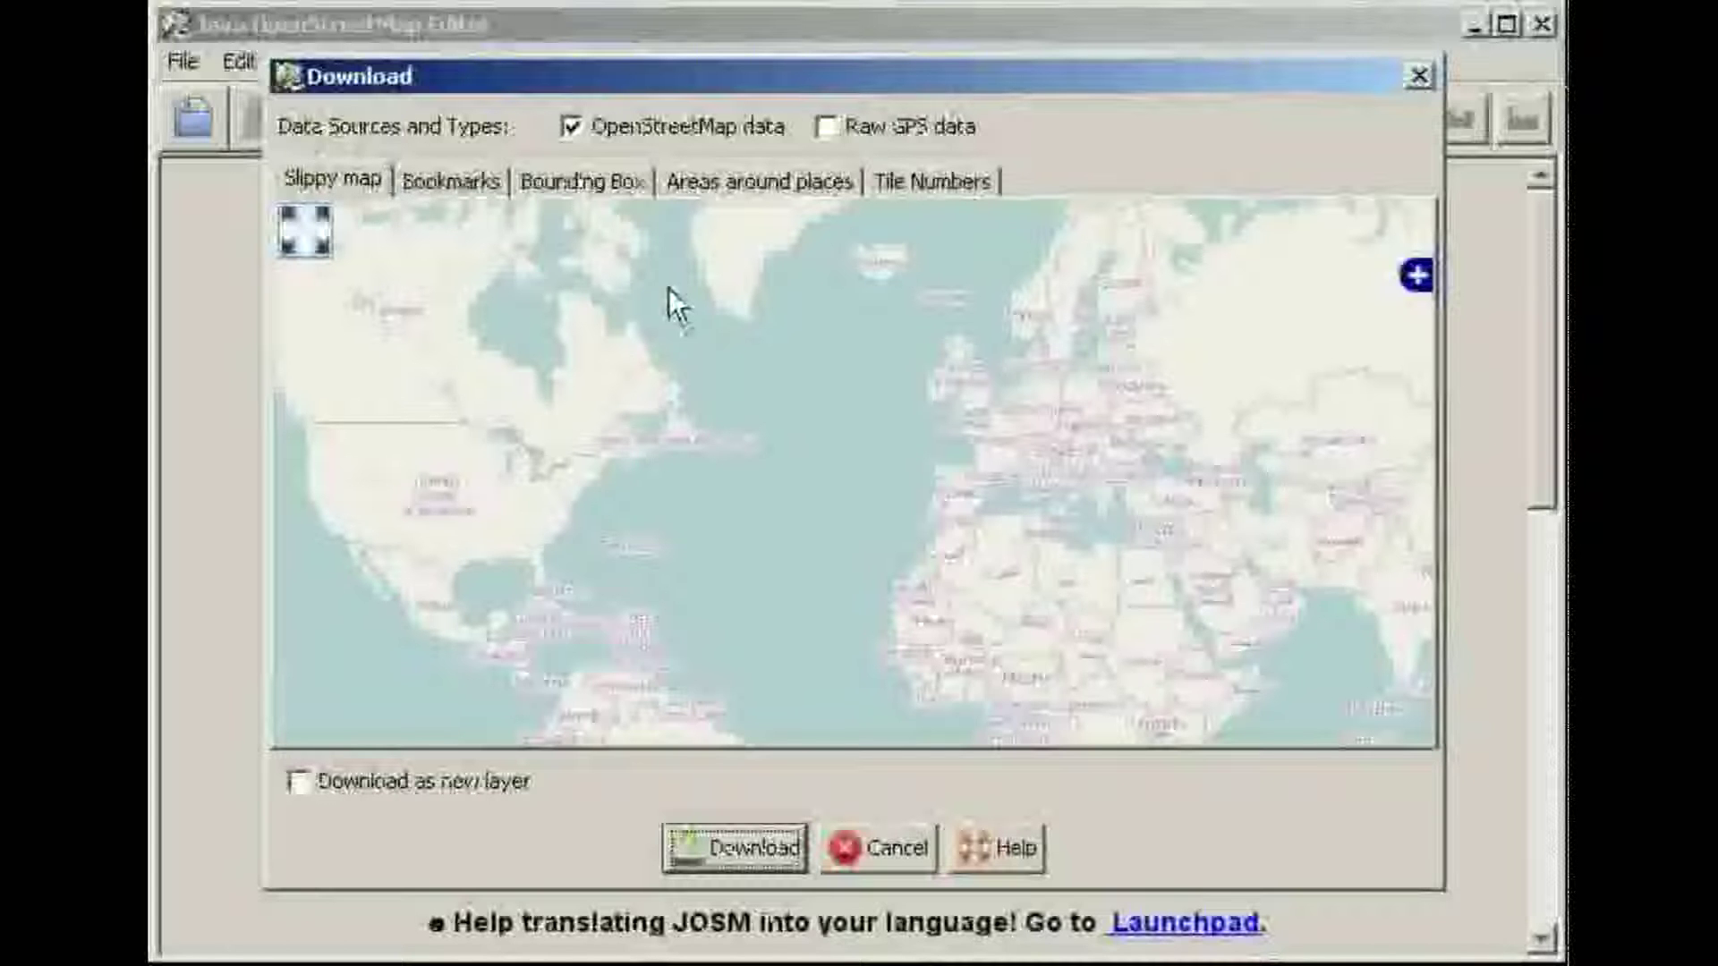
pyautogui.moveTo(968, 440); pyautogui.dragTo(843, 537)
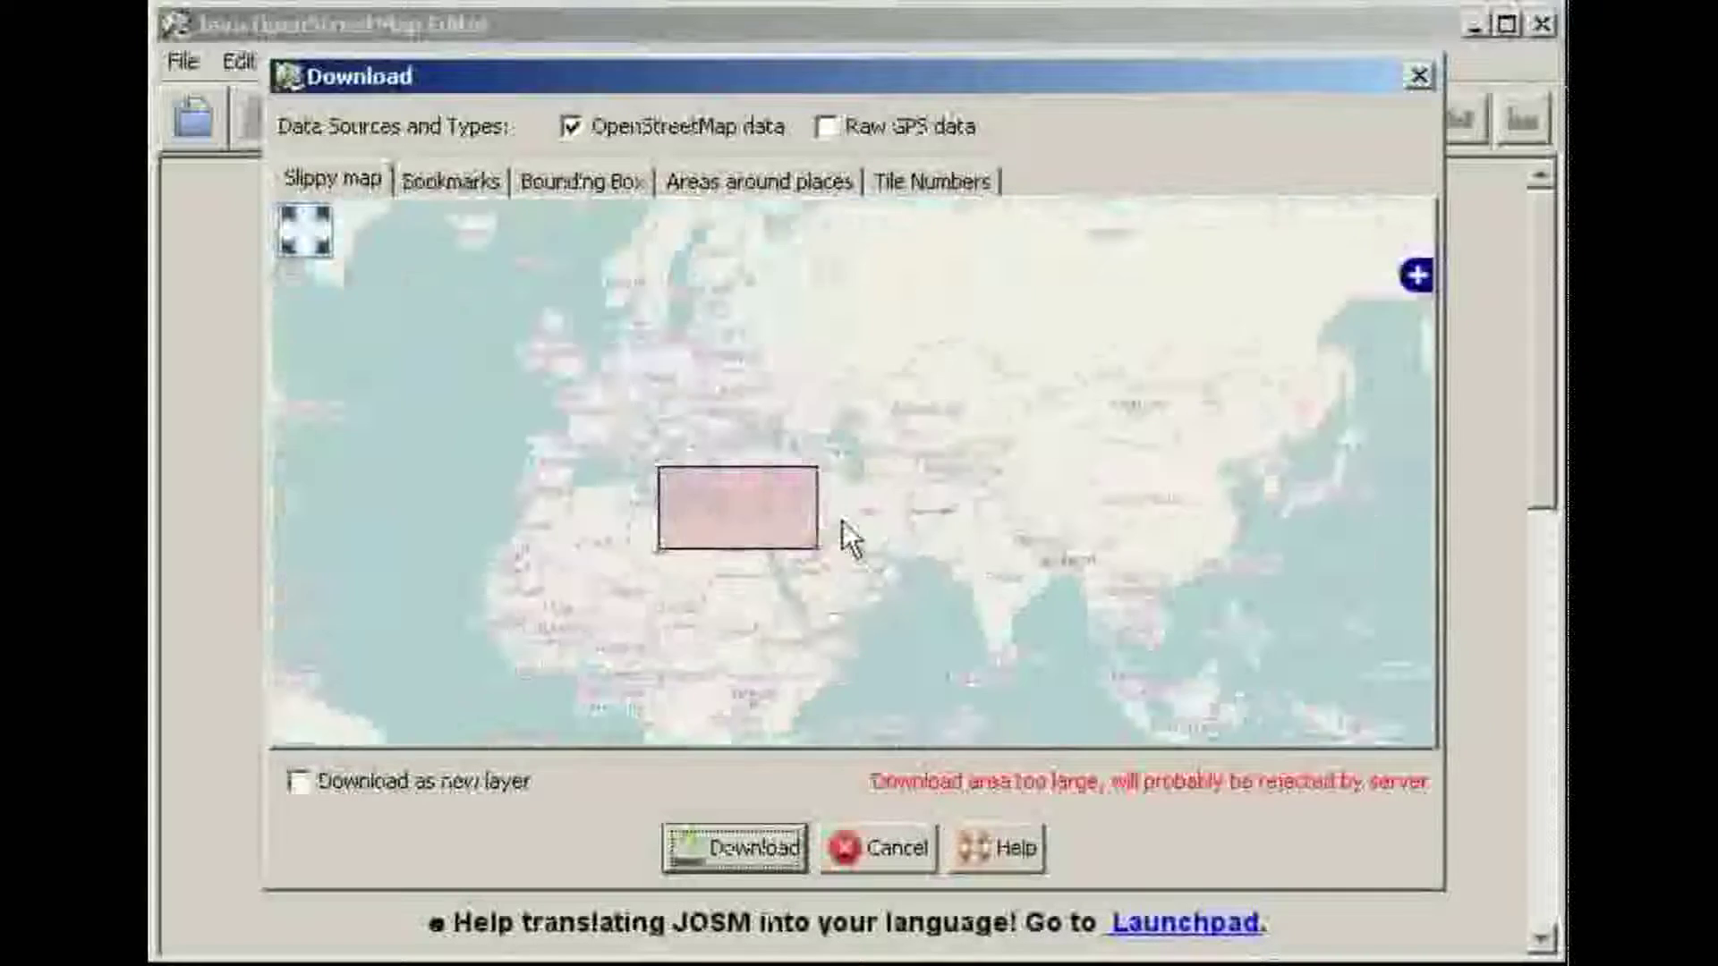
pyautogui.scroll(2, 895, 510)
pyautogui.scroll(3, 915, 508)
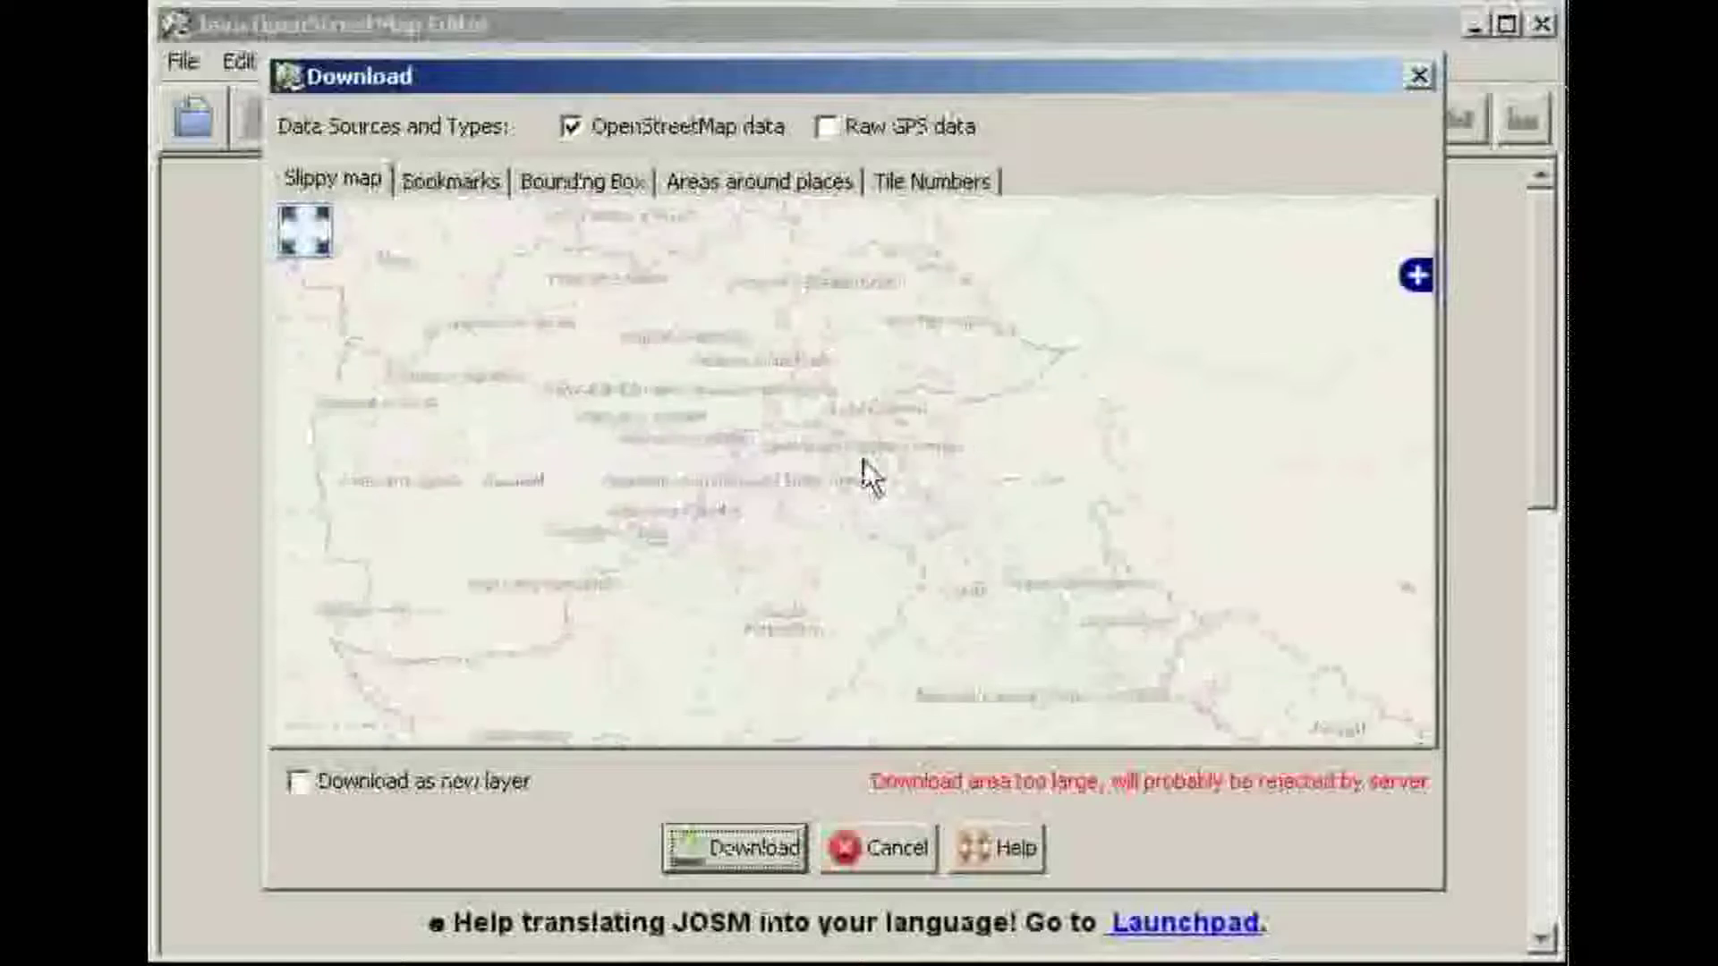
pyautogui.scroll(3, 830, 449)
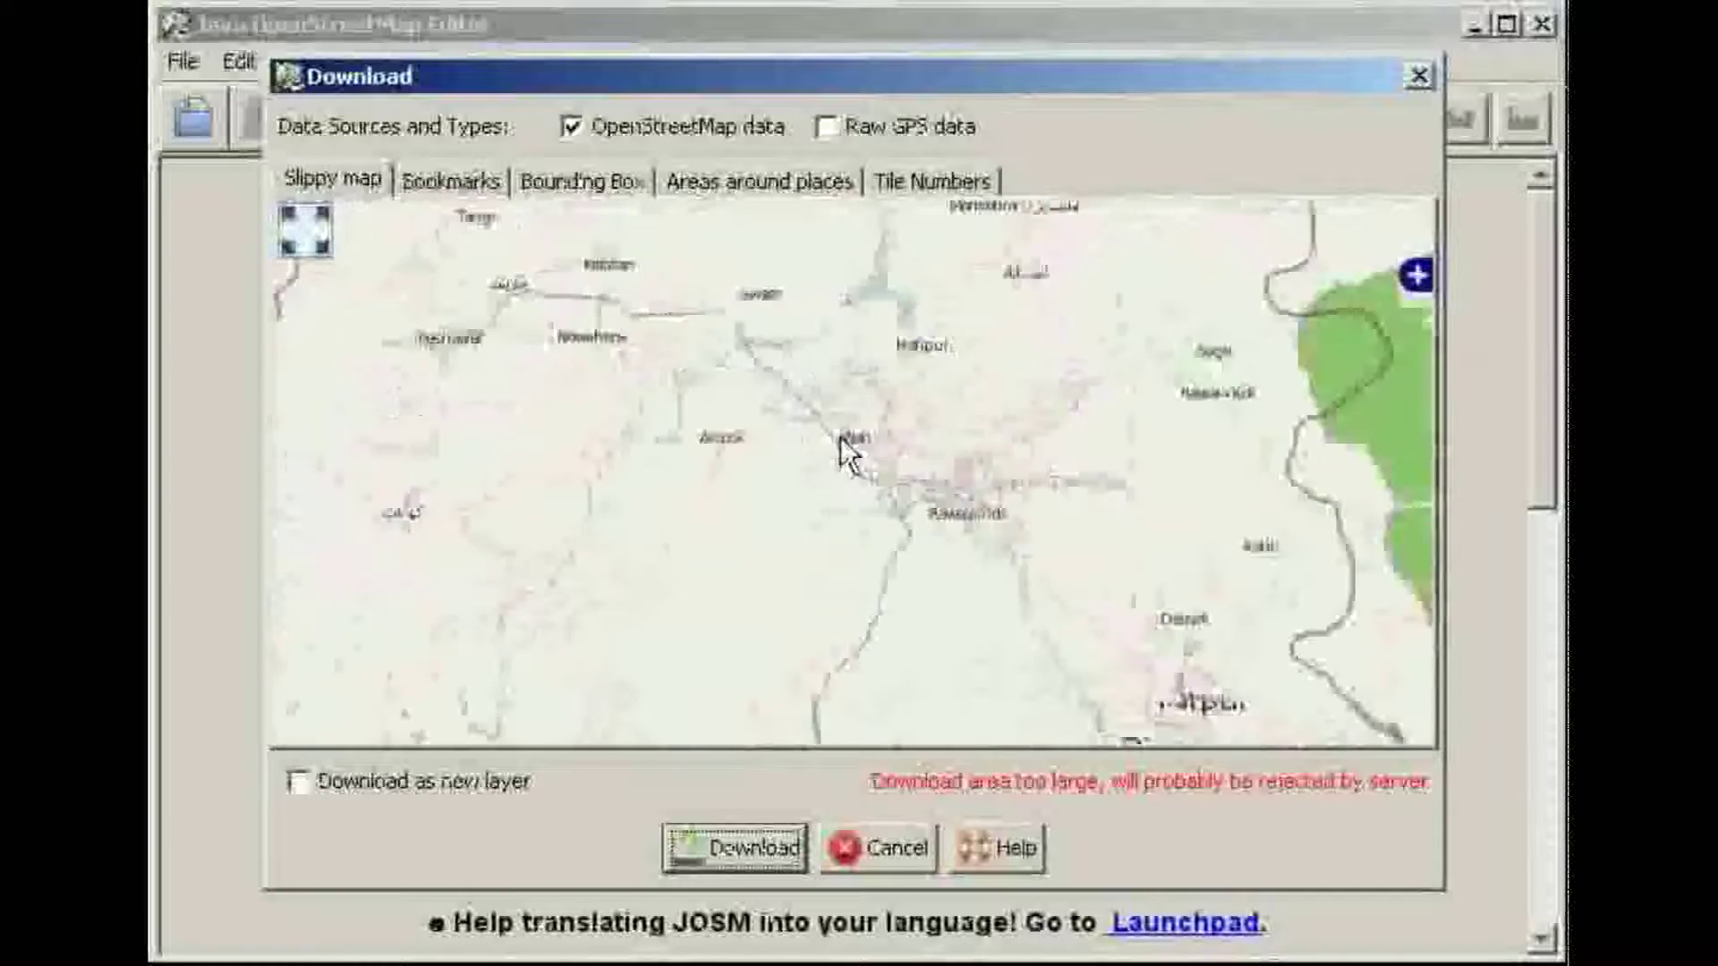
pyautogui.moveTo(750, 324); pyautogui.dragTo(832, 467)
pyautogui.scroll(2, 825, 472)
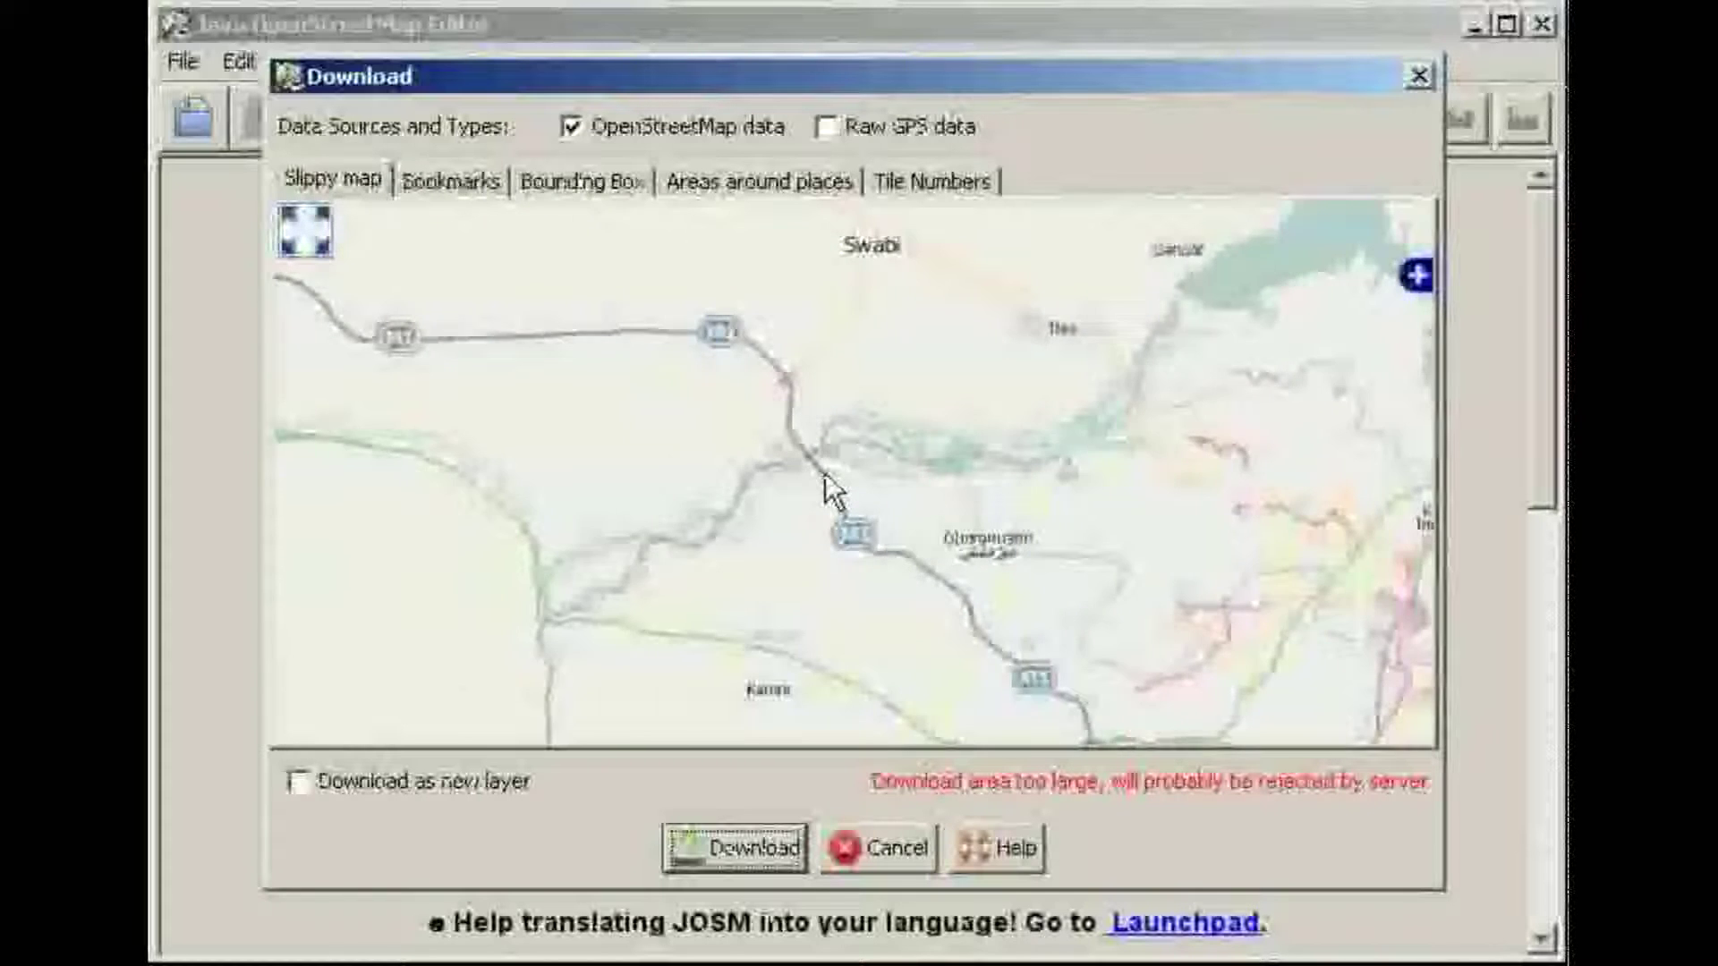
pyautogui.scroll(1, 825, 473)
pyautogui.moveTo(650, 403); pyautogui.dragTo(752, 518)
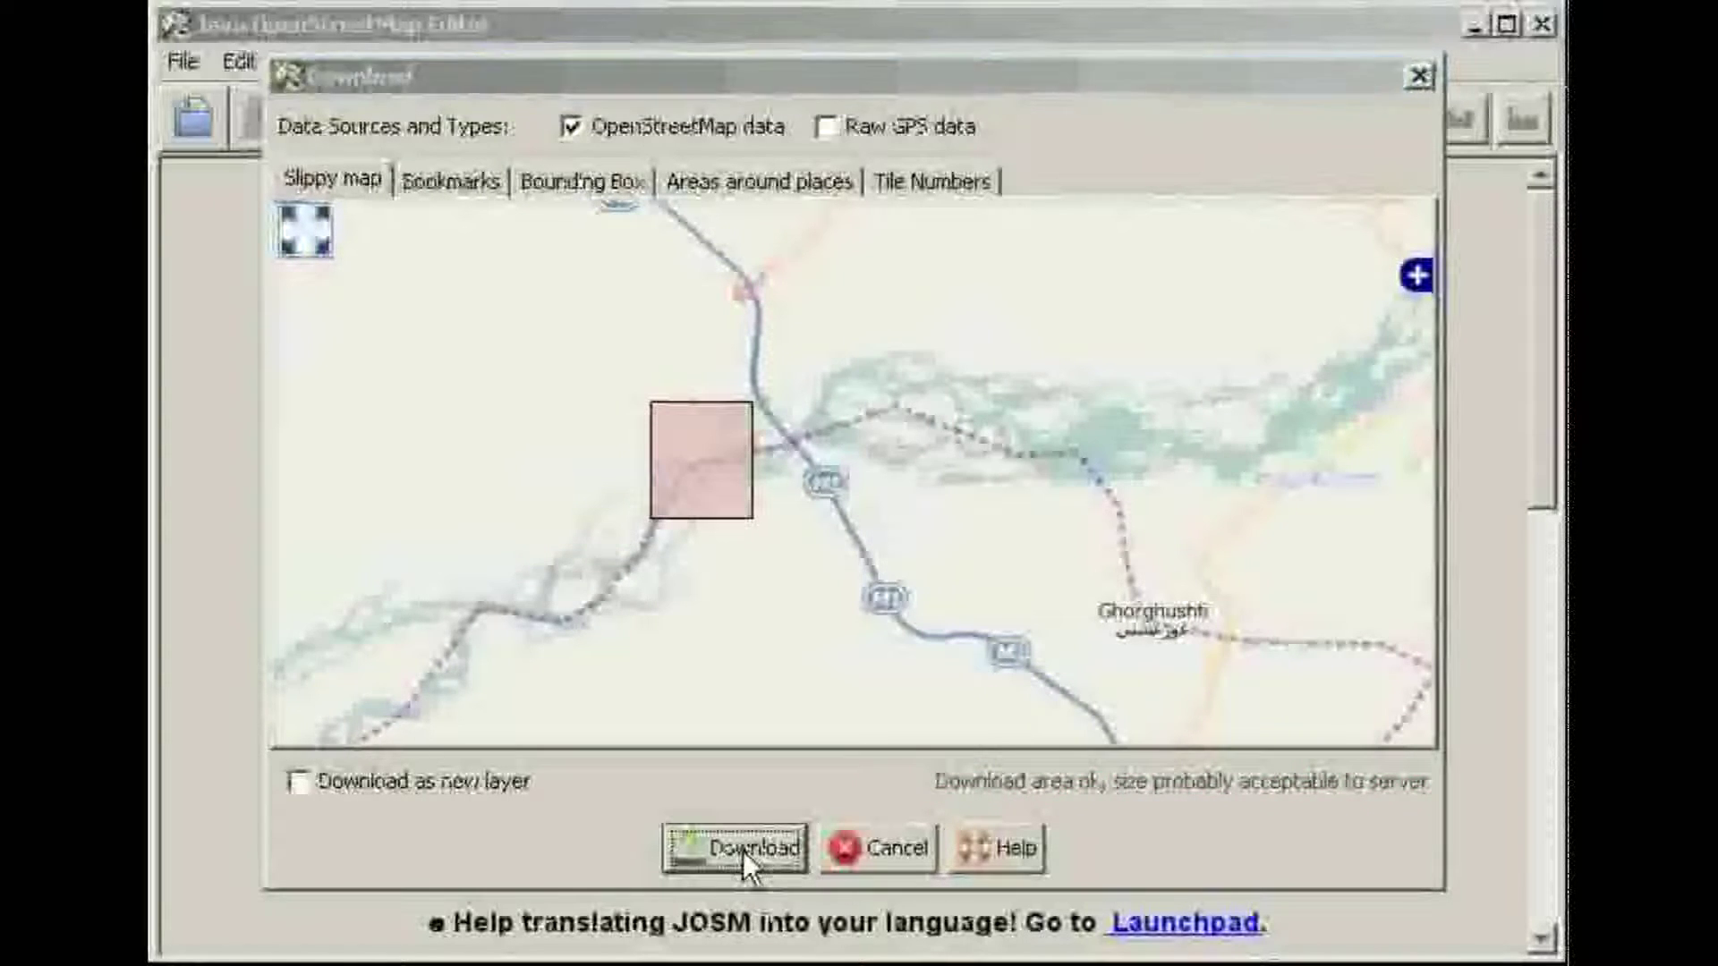
pyautogui.click(743, 851)
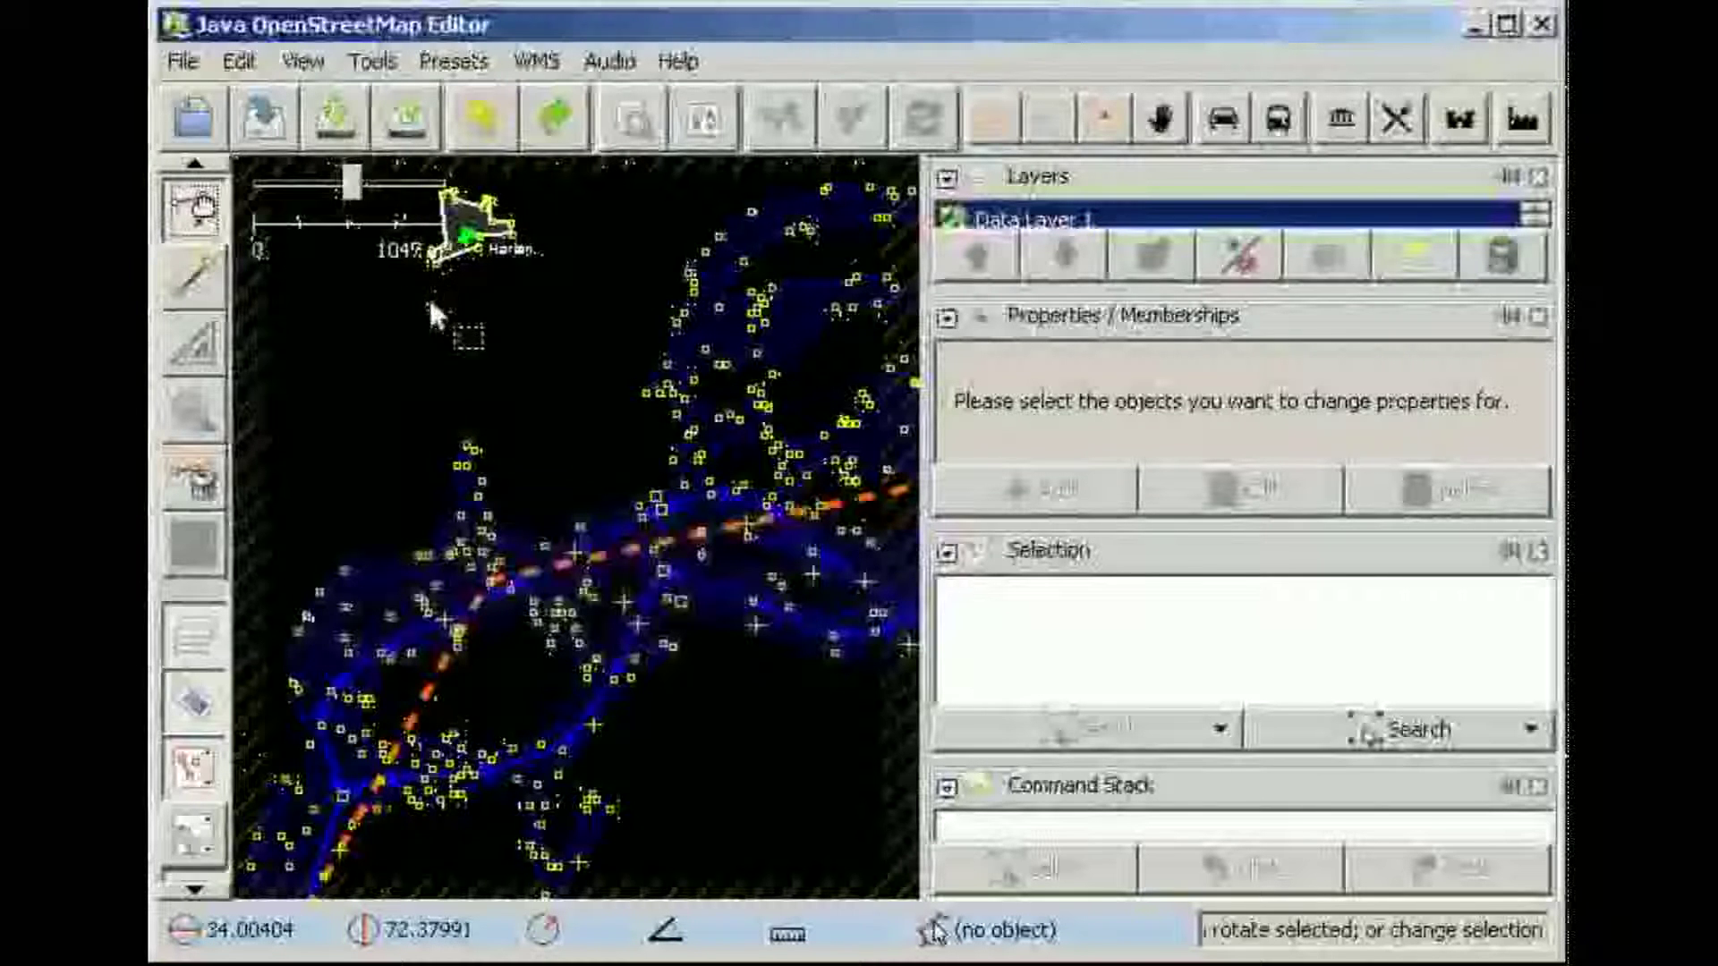
# - Zoom into the newly downloaded OSM data in Data Layer 1
pyautogui.scroll(3, 547, 411)
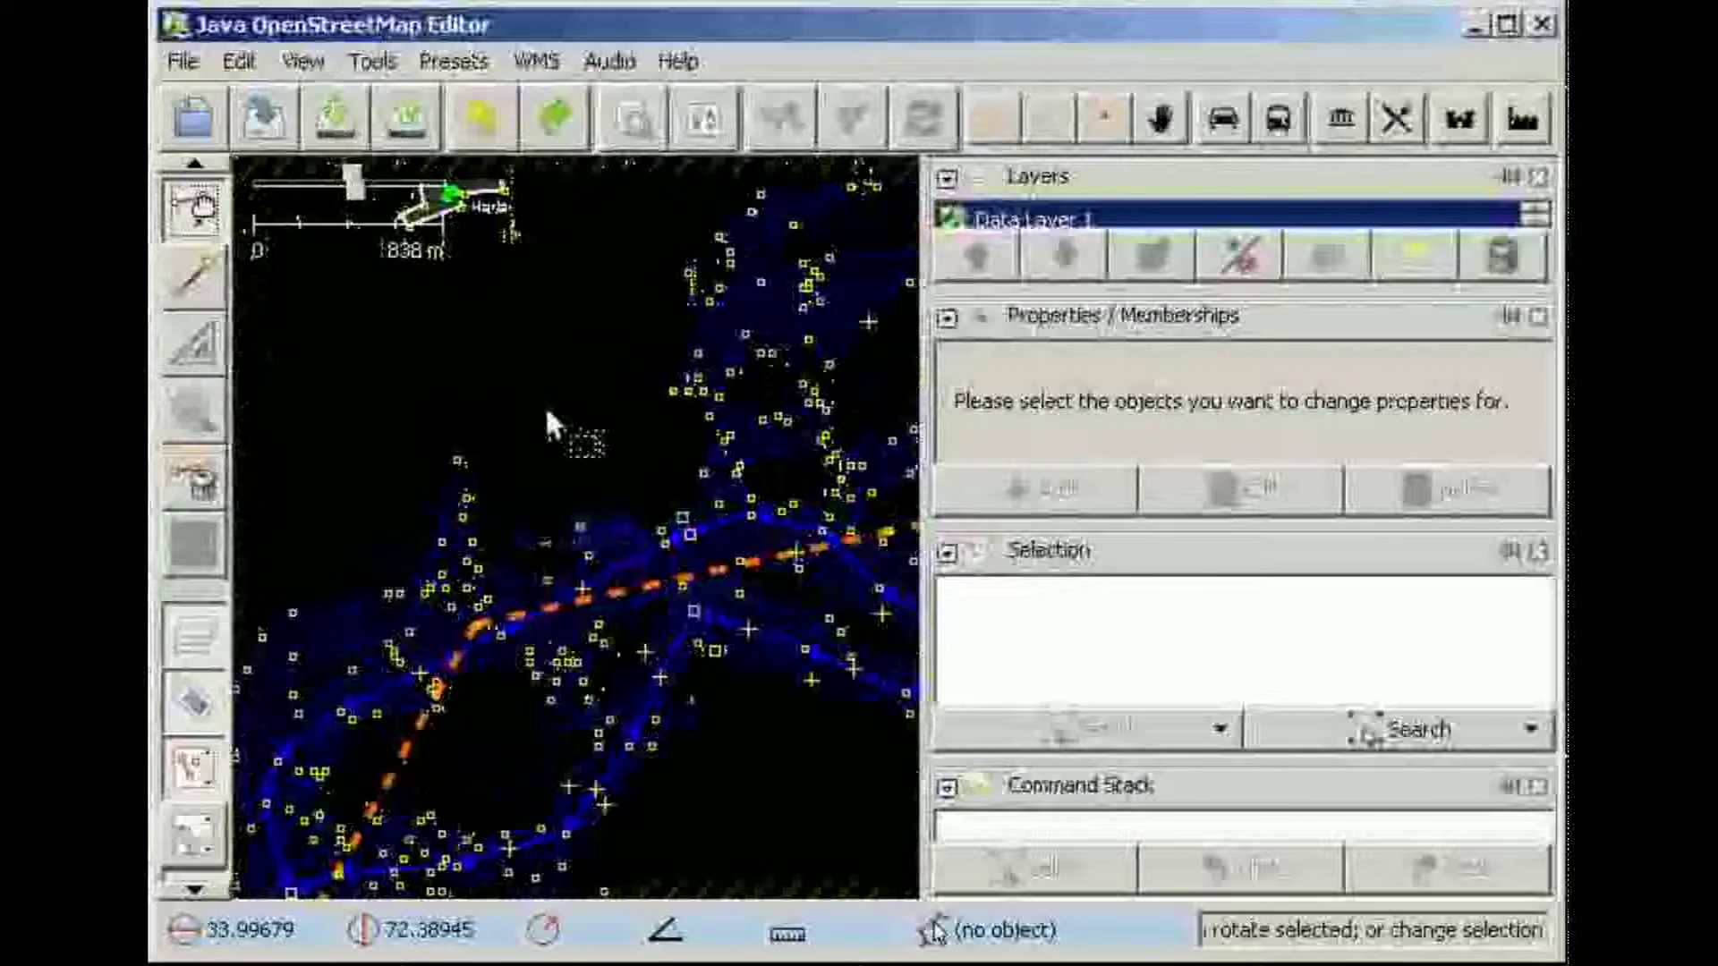
pyautogui.scroll(3, 547, 412)
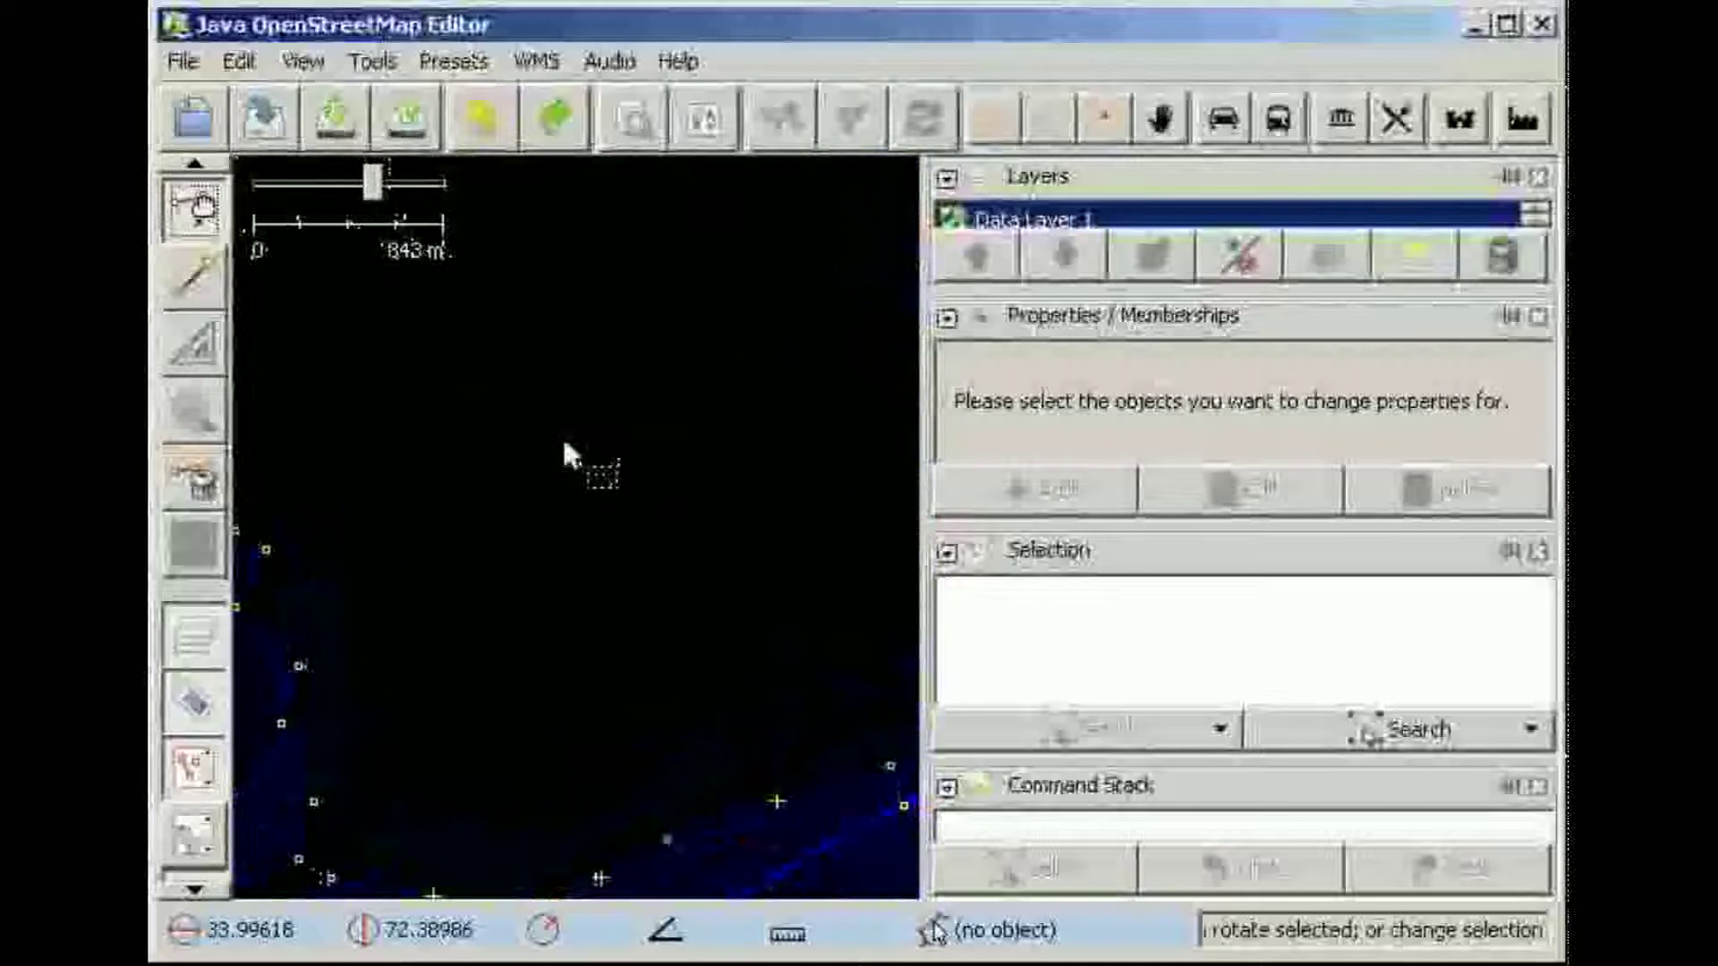
pyautogui.scroll(1, 655, 588)
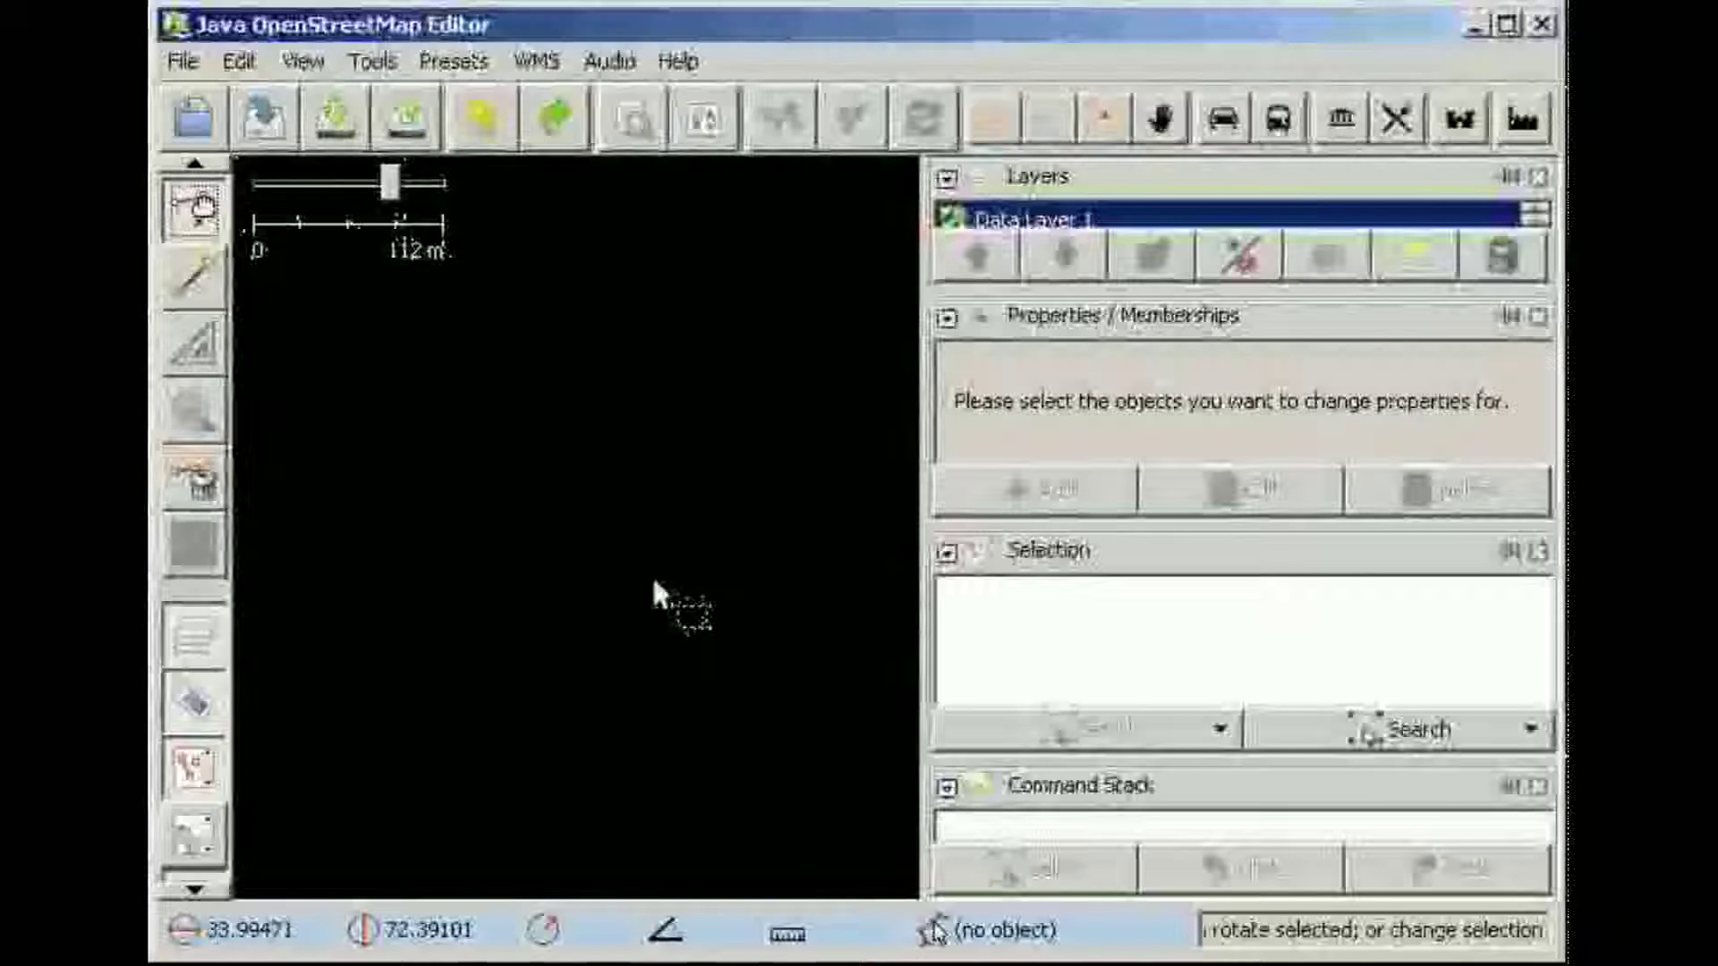
# - Add the SPOT Pakistan WMS layer and zoom out to see imagery beneath the OSM data
pyautogui.click(535, 61)
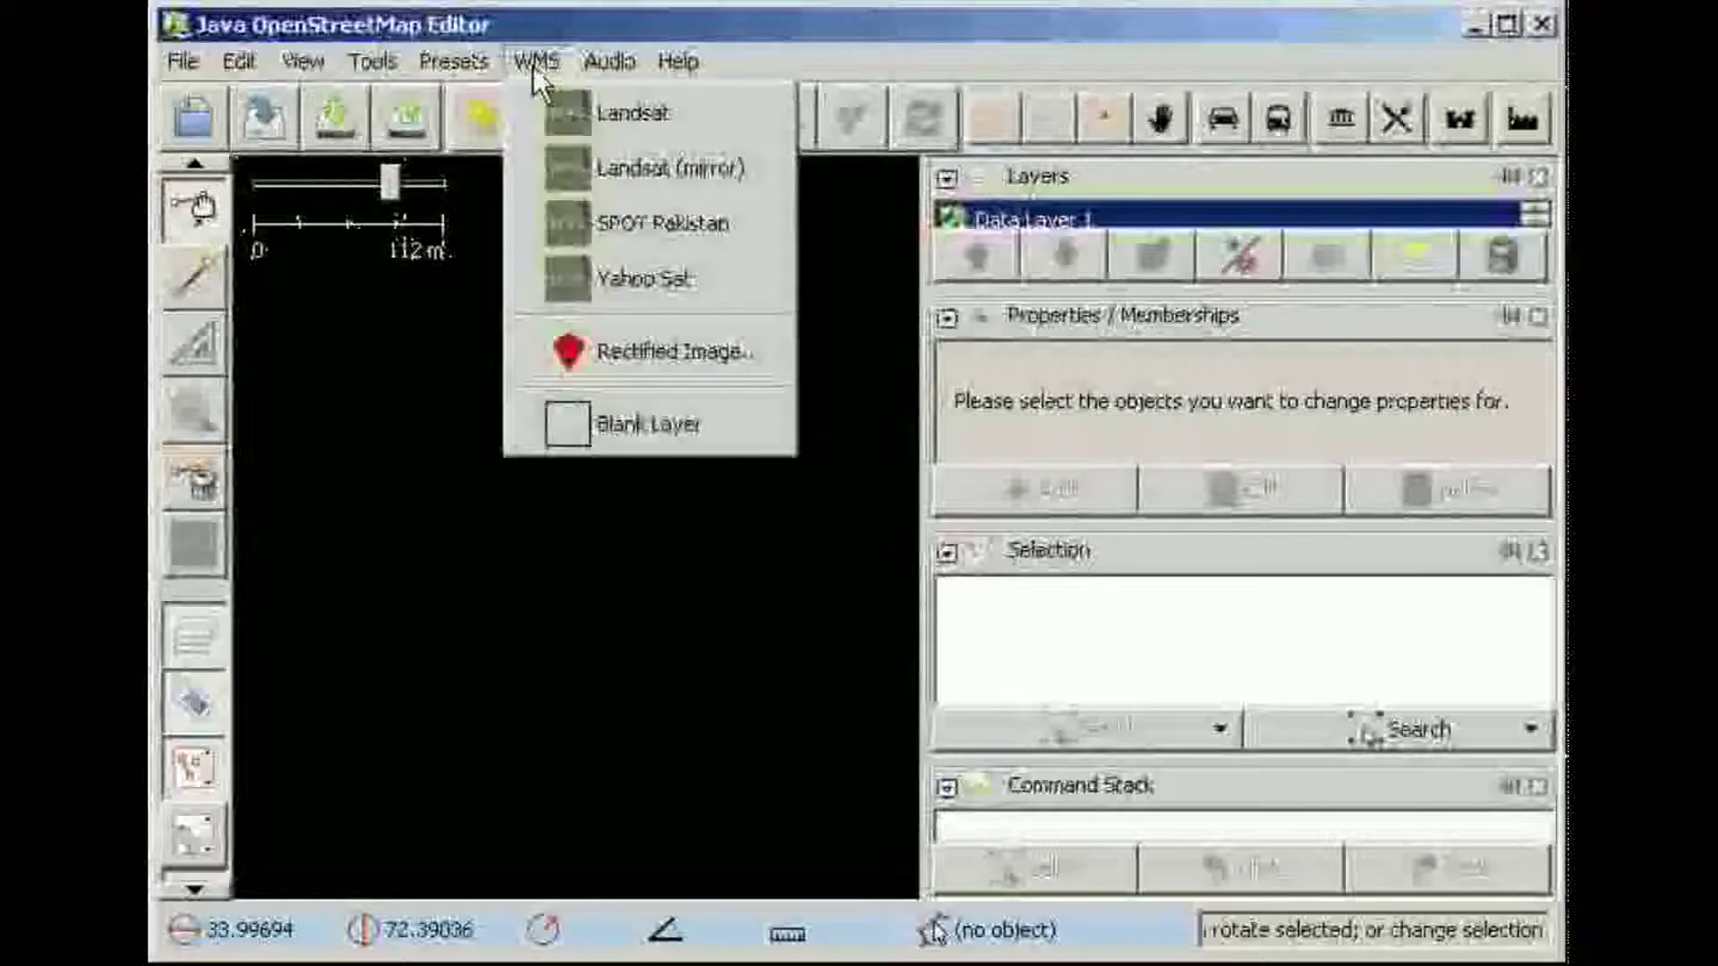
pyautogui.click(718, 226)
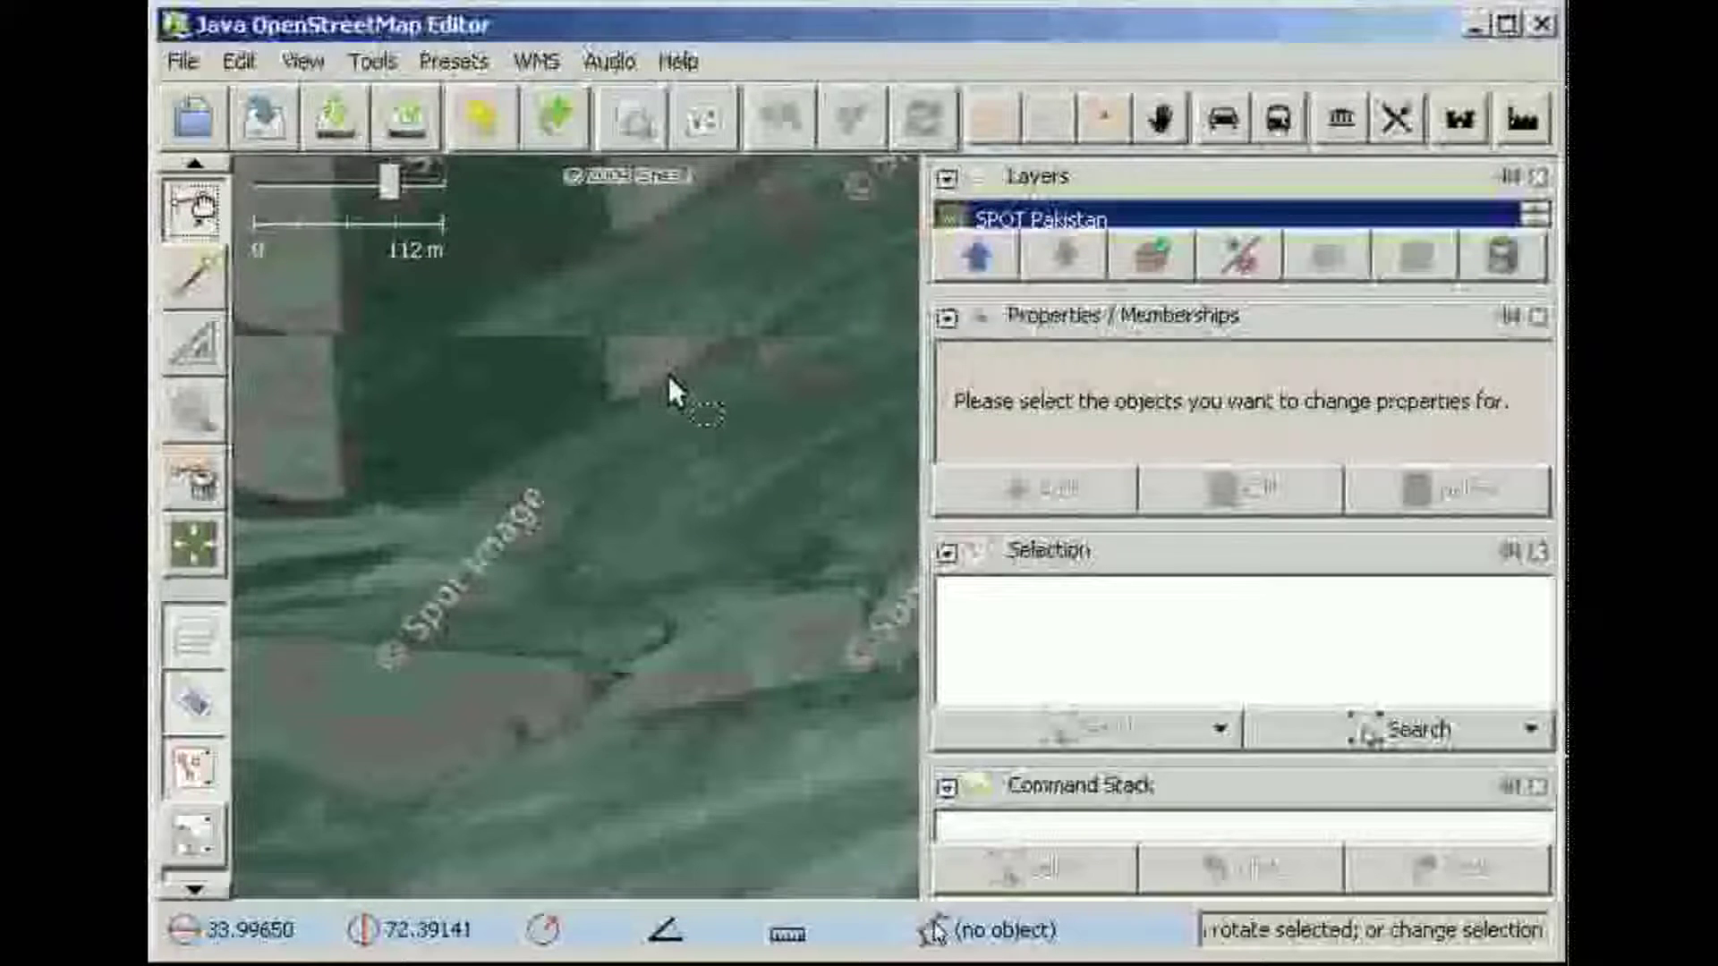
pyautogui.scroll(-1, 671, 380)
pyautogui.scroll(-1, 668, 374)
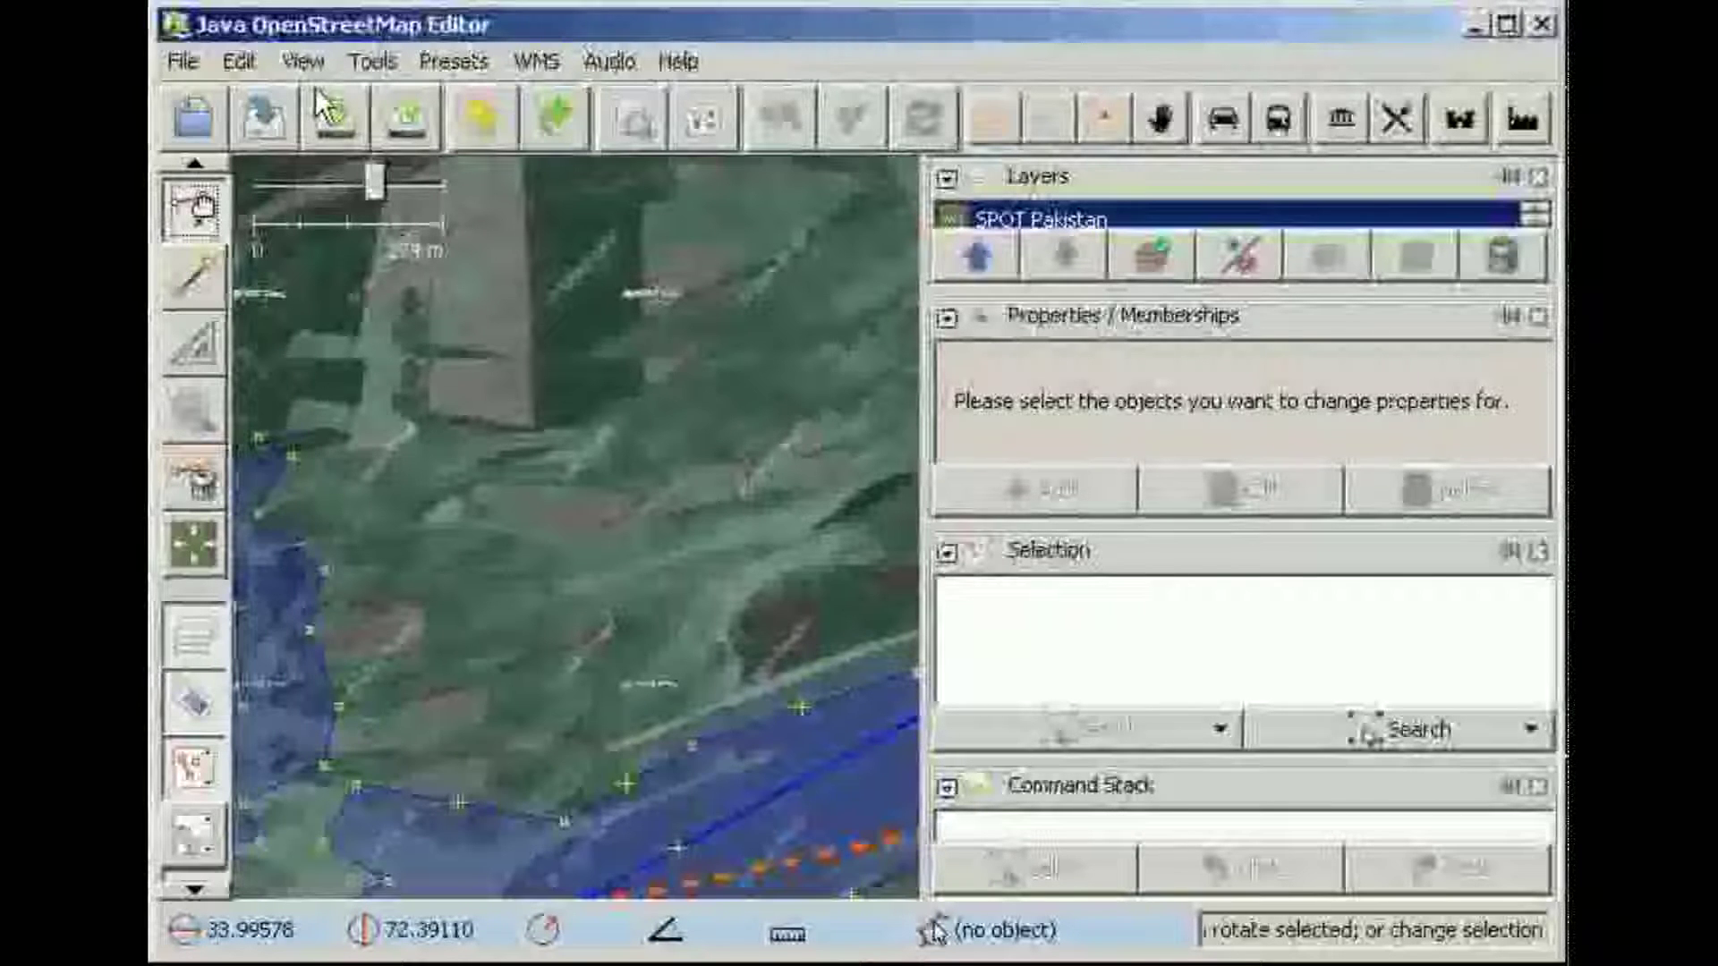
pyautogui.click(242, 61)
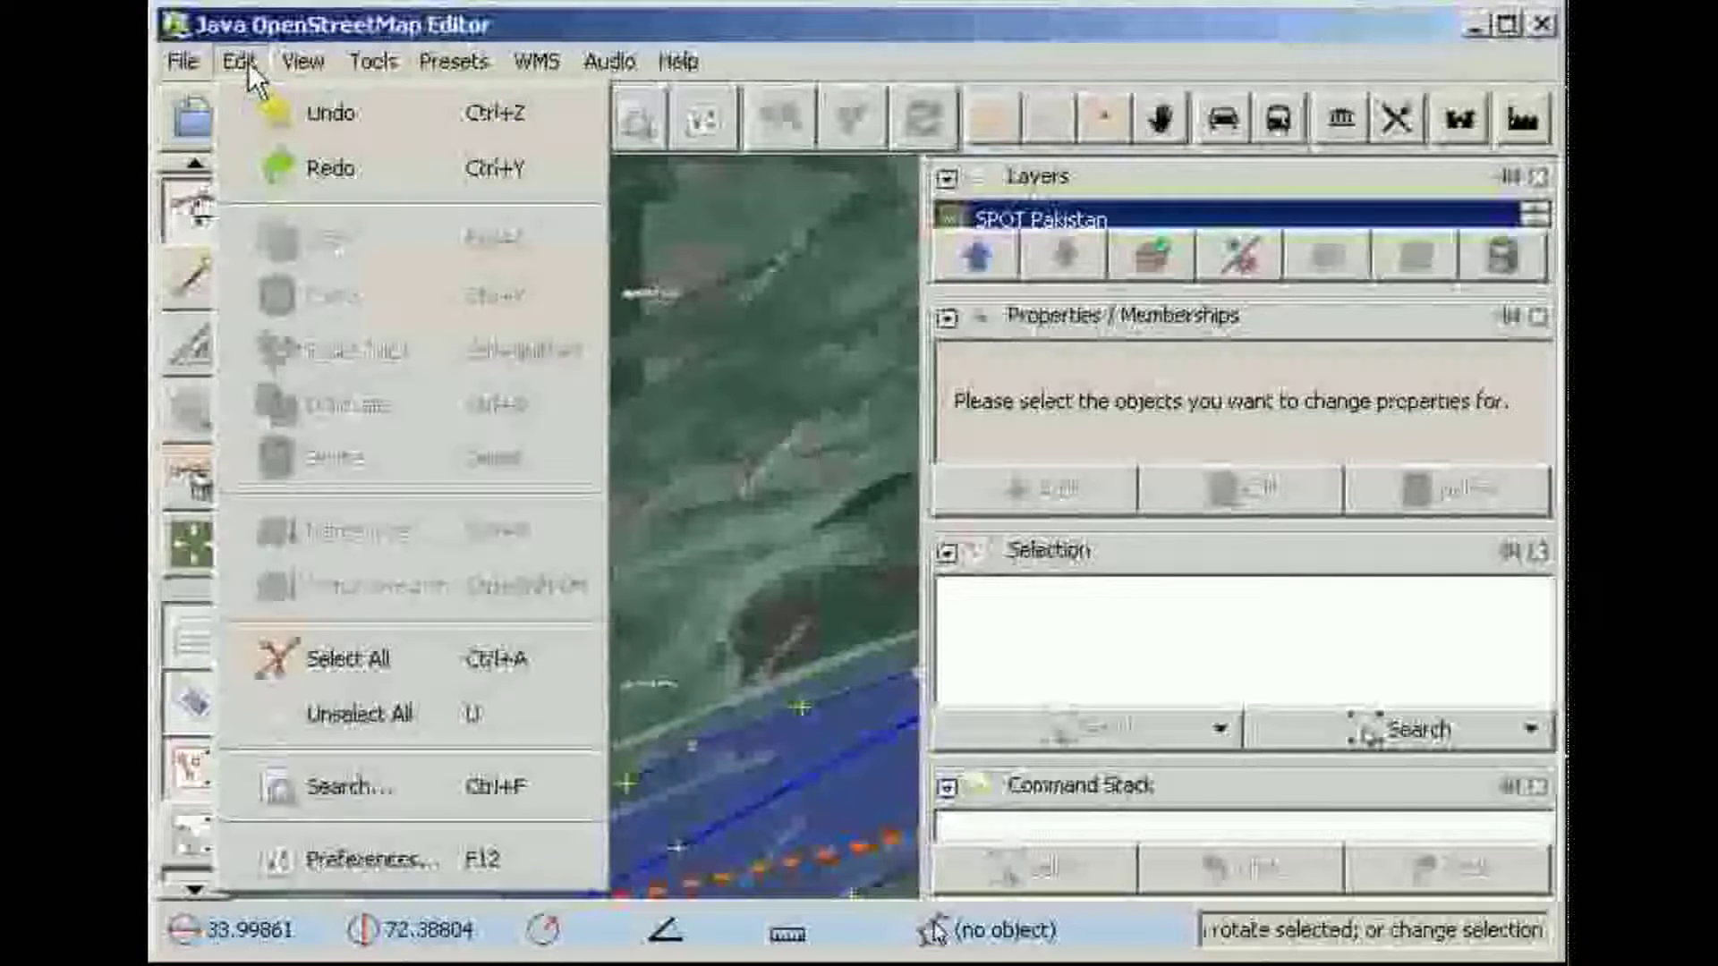
# - Set the Map Settings projection method to WGS84 Geographic (EPSG:4326) and apply
pyautogui.click(432, 841)
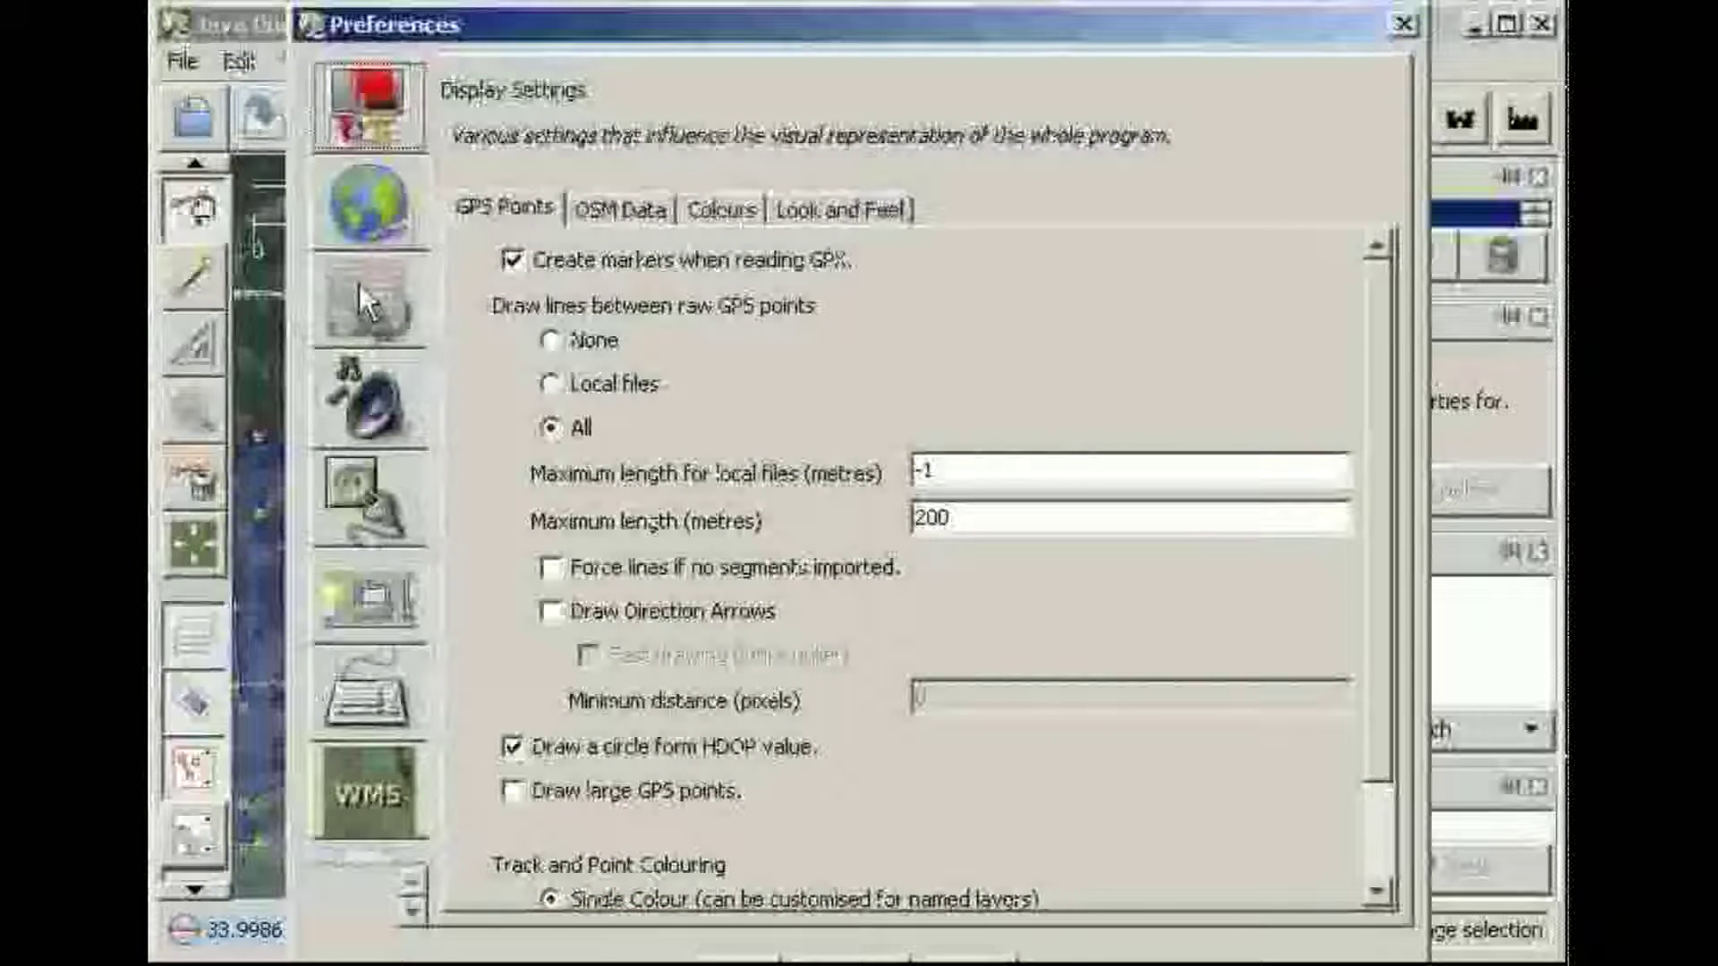
pyautogui.click(358, 308)
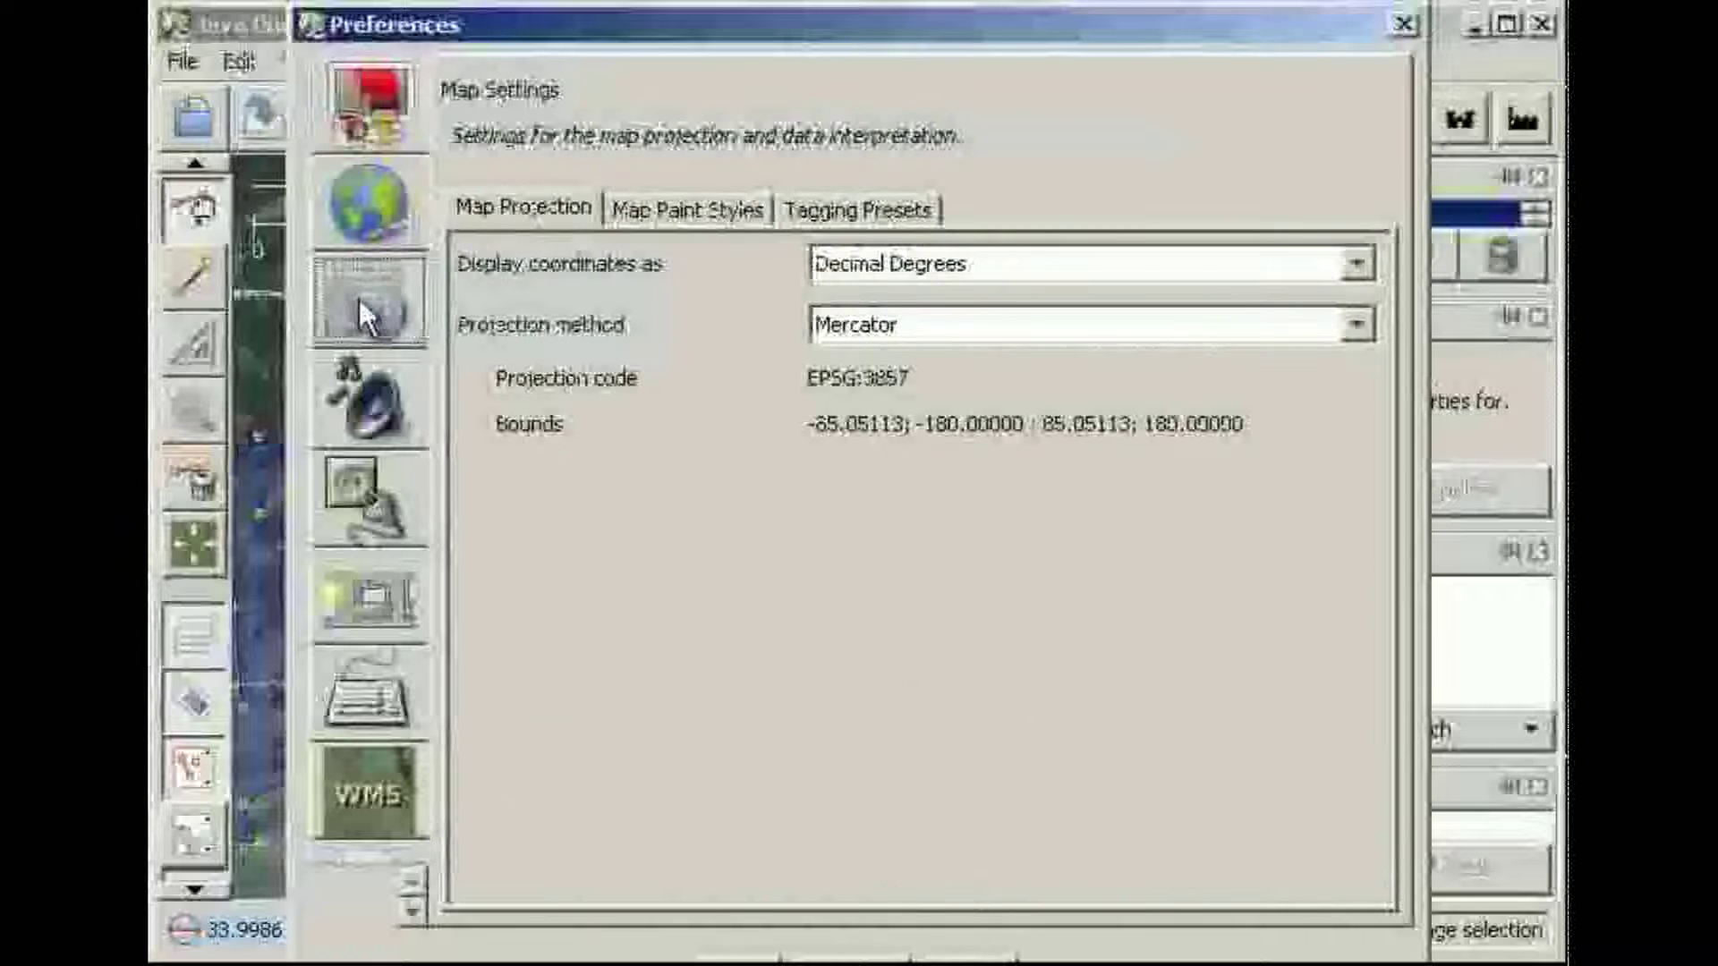
pyautogui.click(1039, 335)
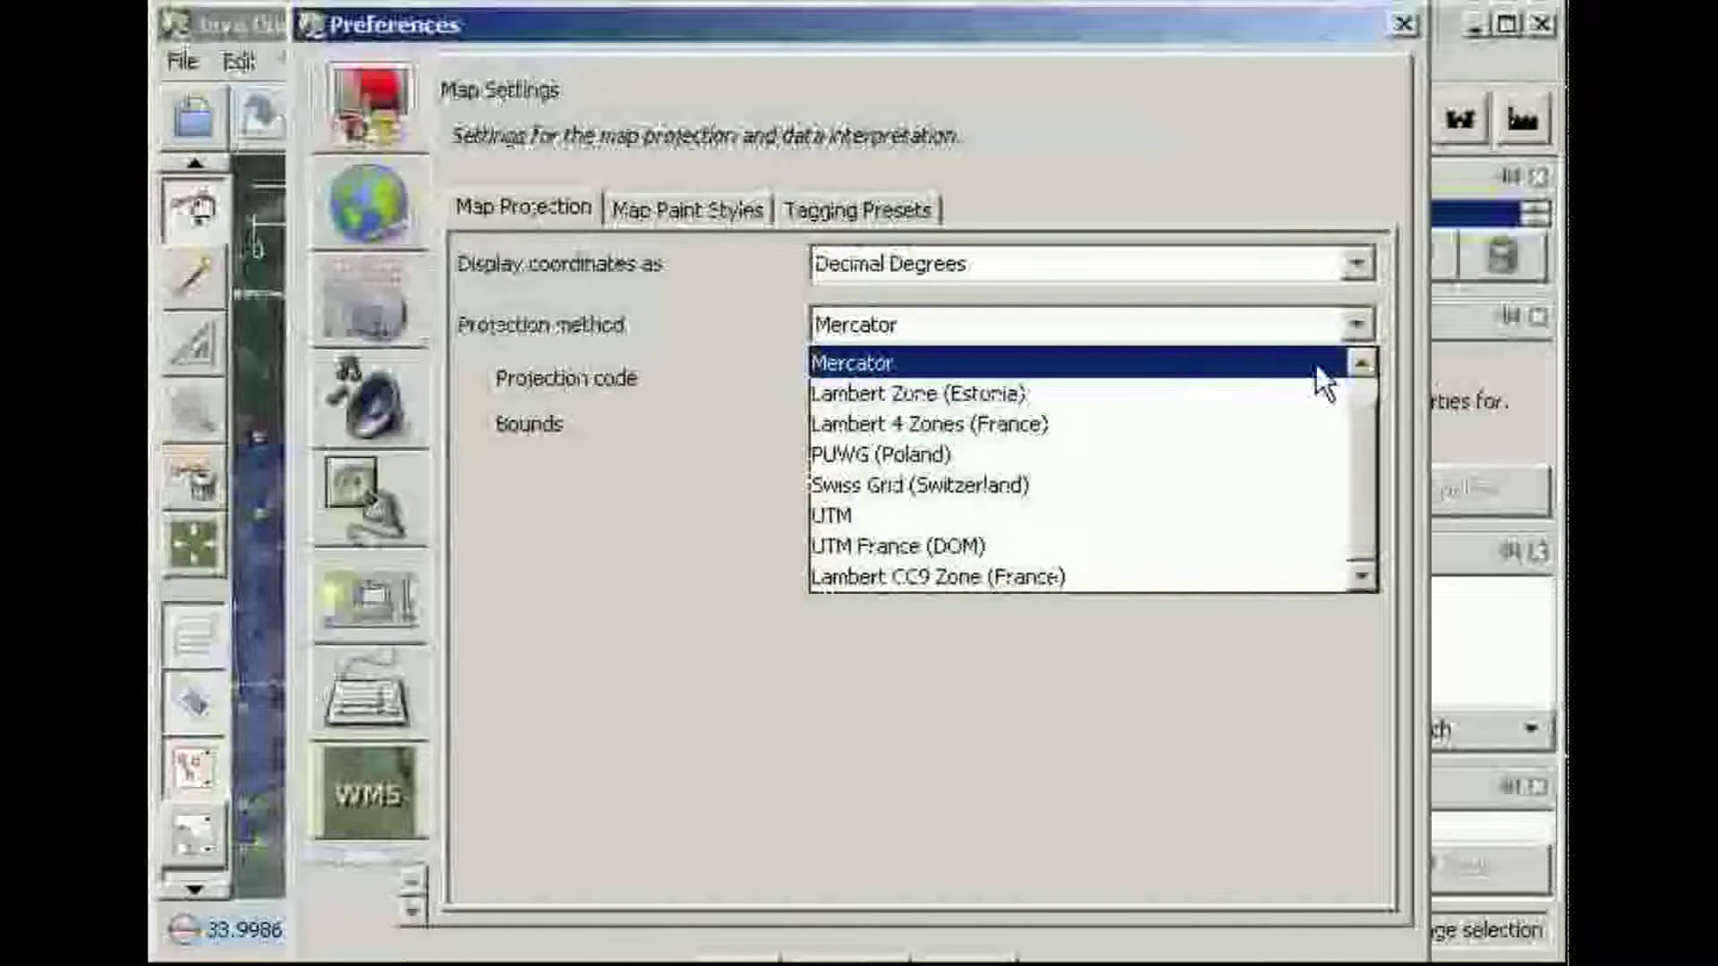
pyautogui.click(1361, 364)
pyautogui.click(1263, 363)
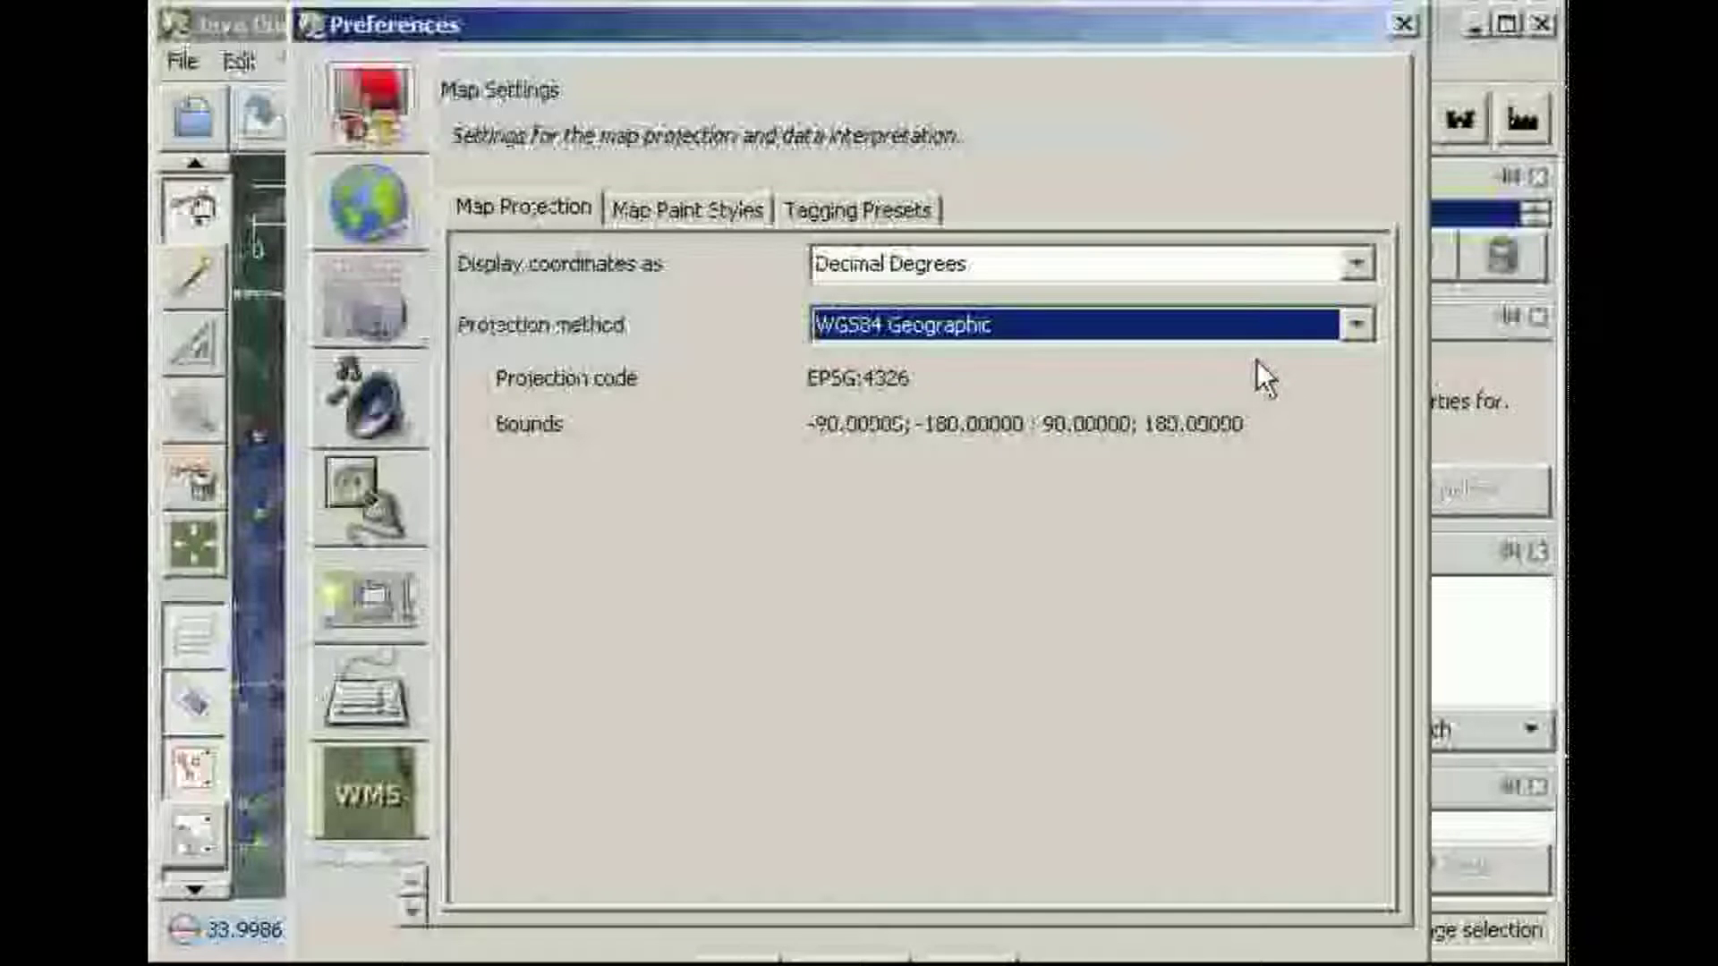
pyautogui.click(739, 954)
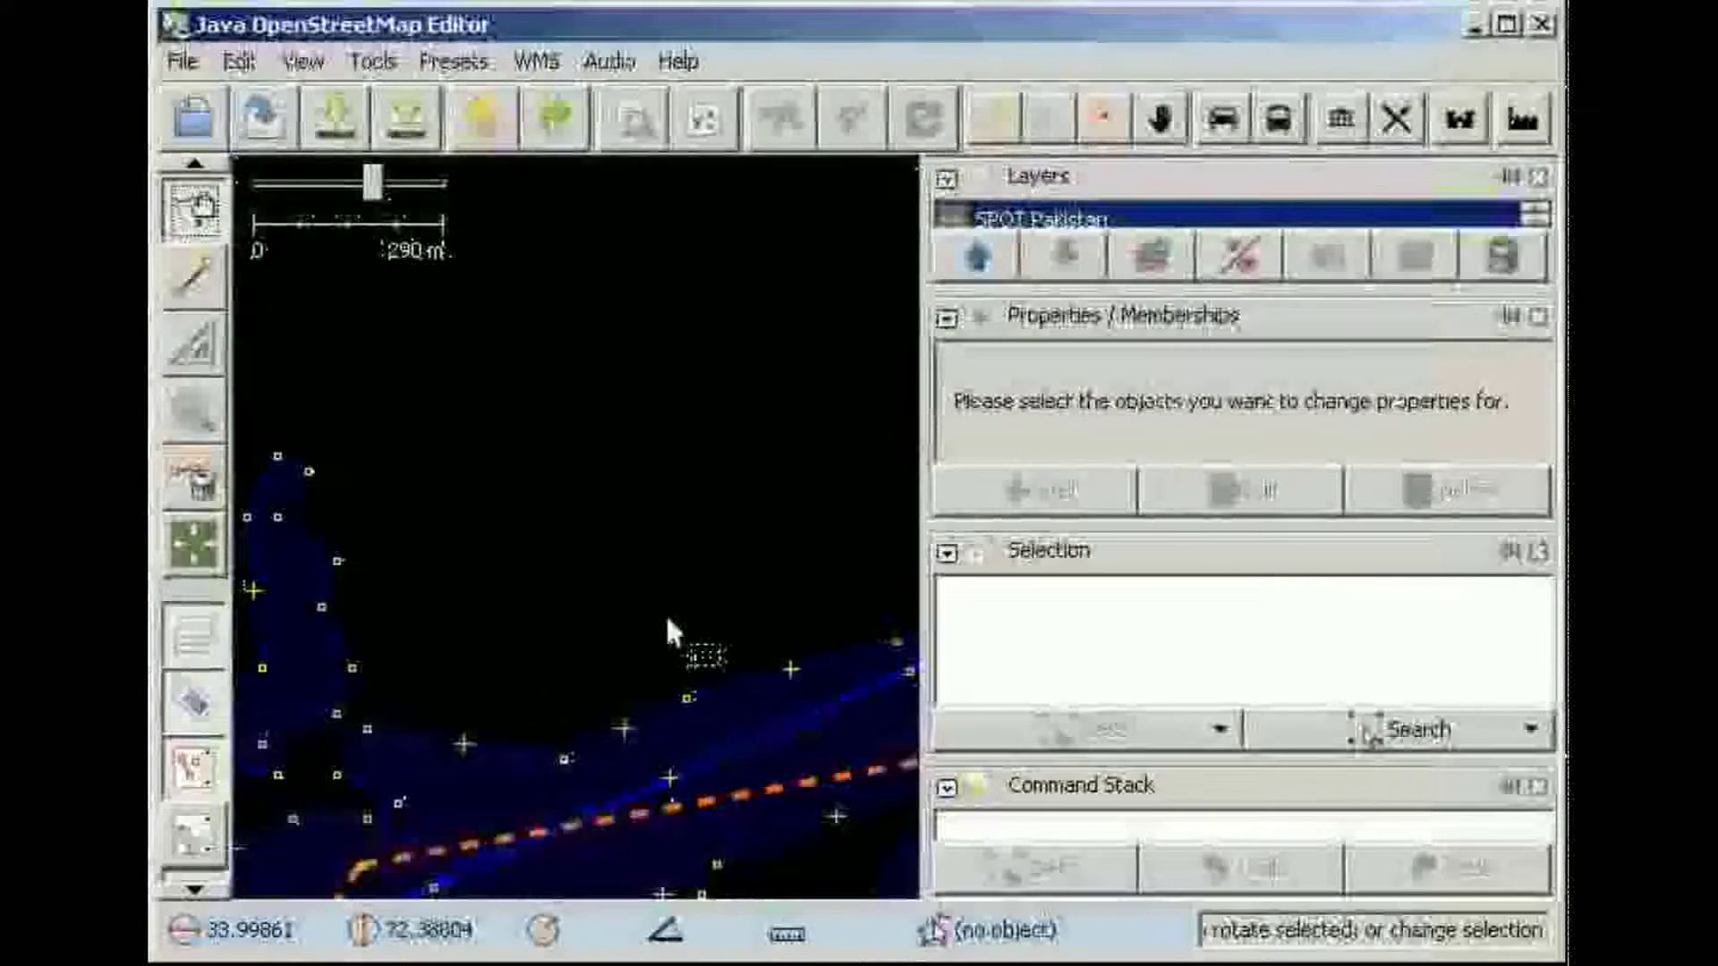
# - Redraw the SPOT Pakistan imagery in WGS84 by zooming in, toggling the WMS menu, and zooming out
pyautogui.scroll(1, 556, 512)
pyautogui.scroll(2, 556, 517)
pyautogui.click(537, 60)
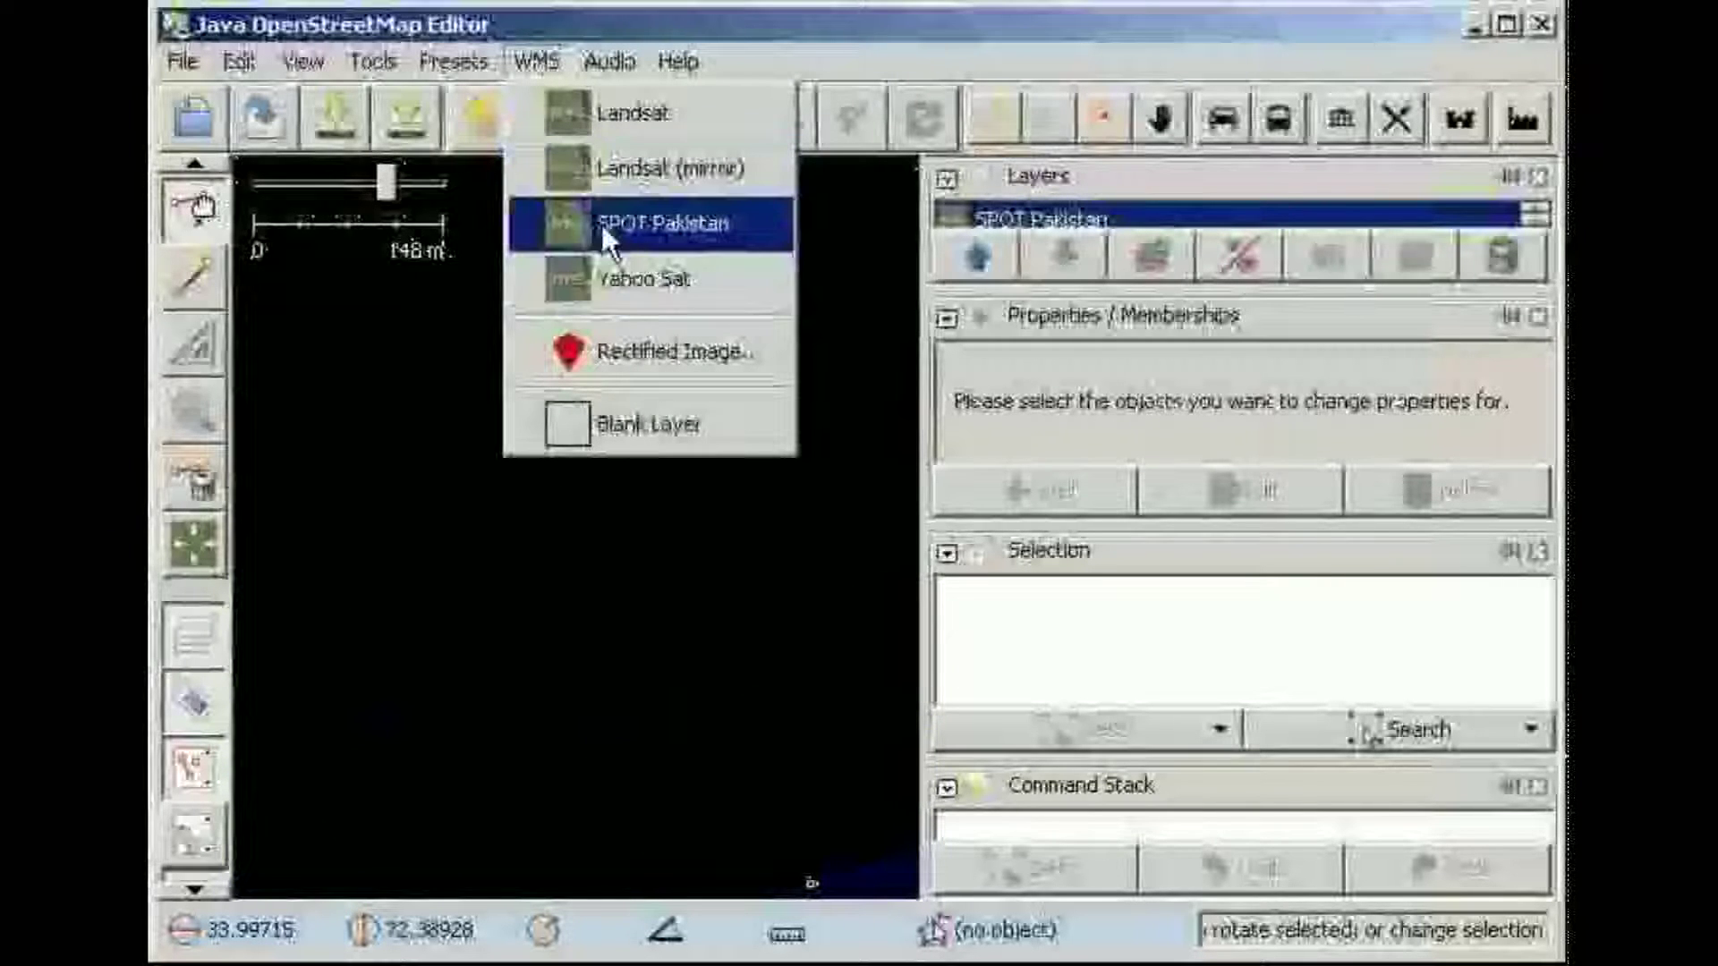
pyautogui.click(1038, 278)
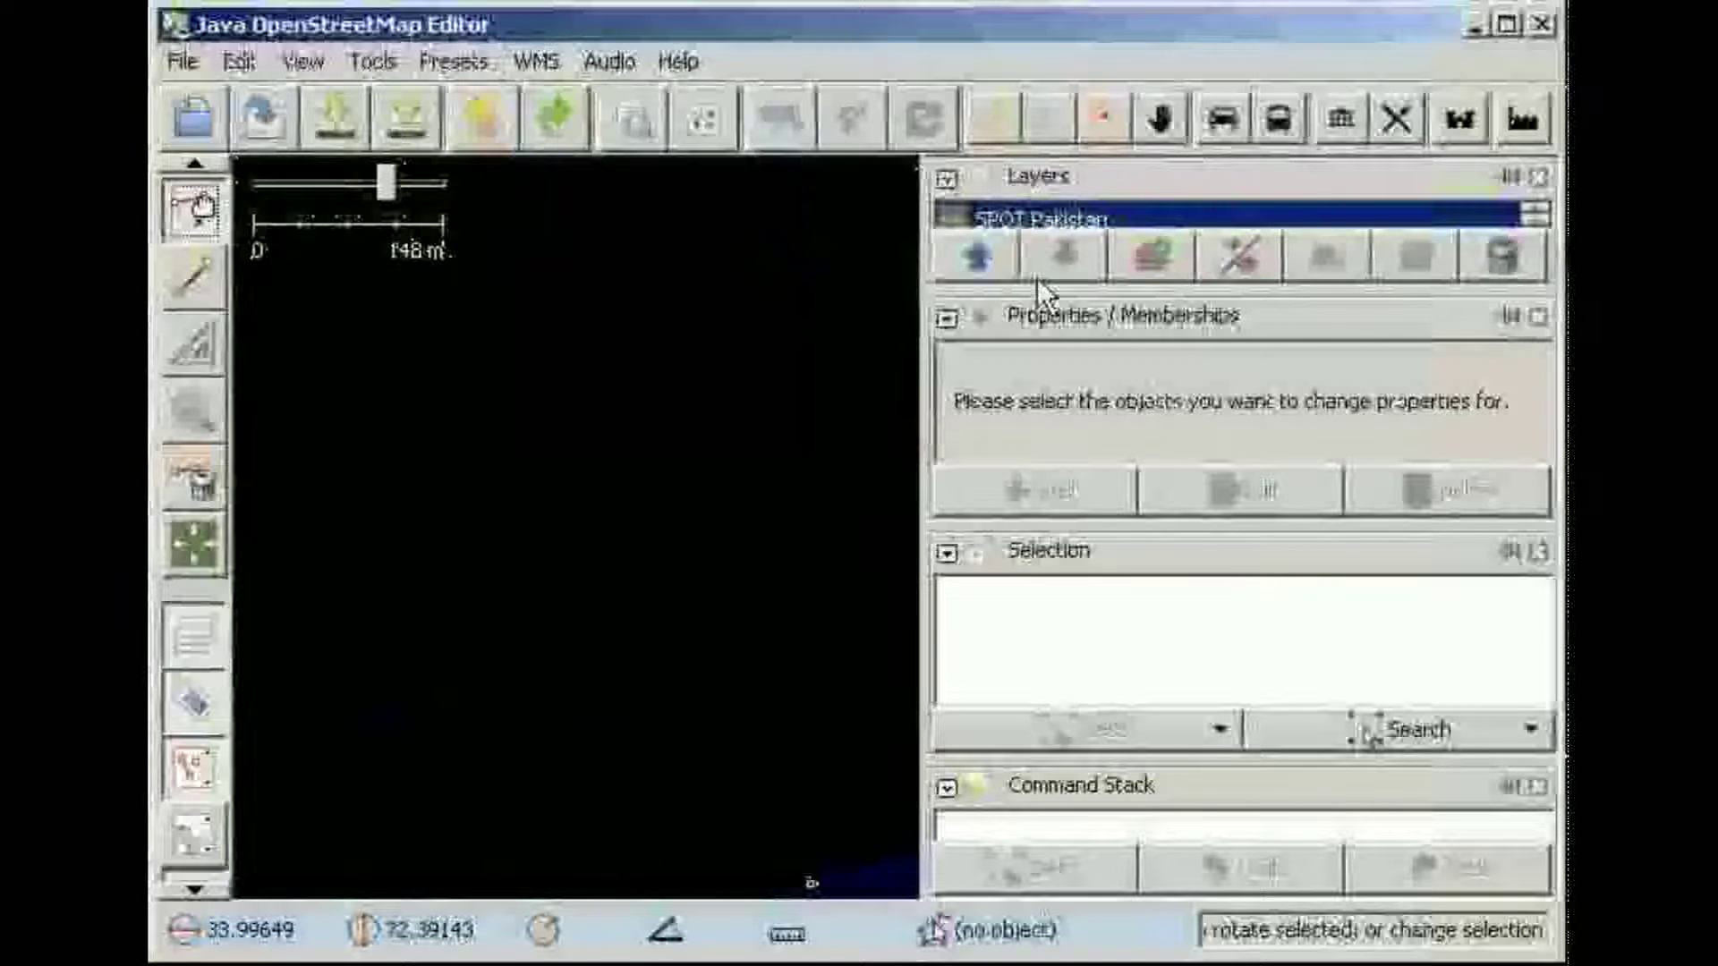
pyautogui.scroll(-3, 776, 450)
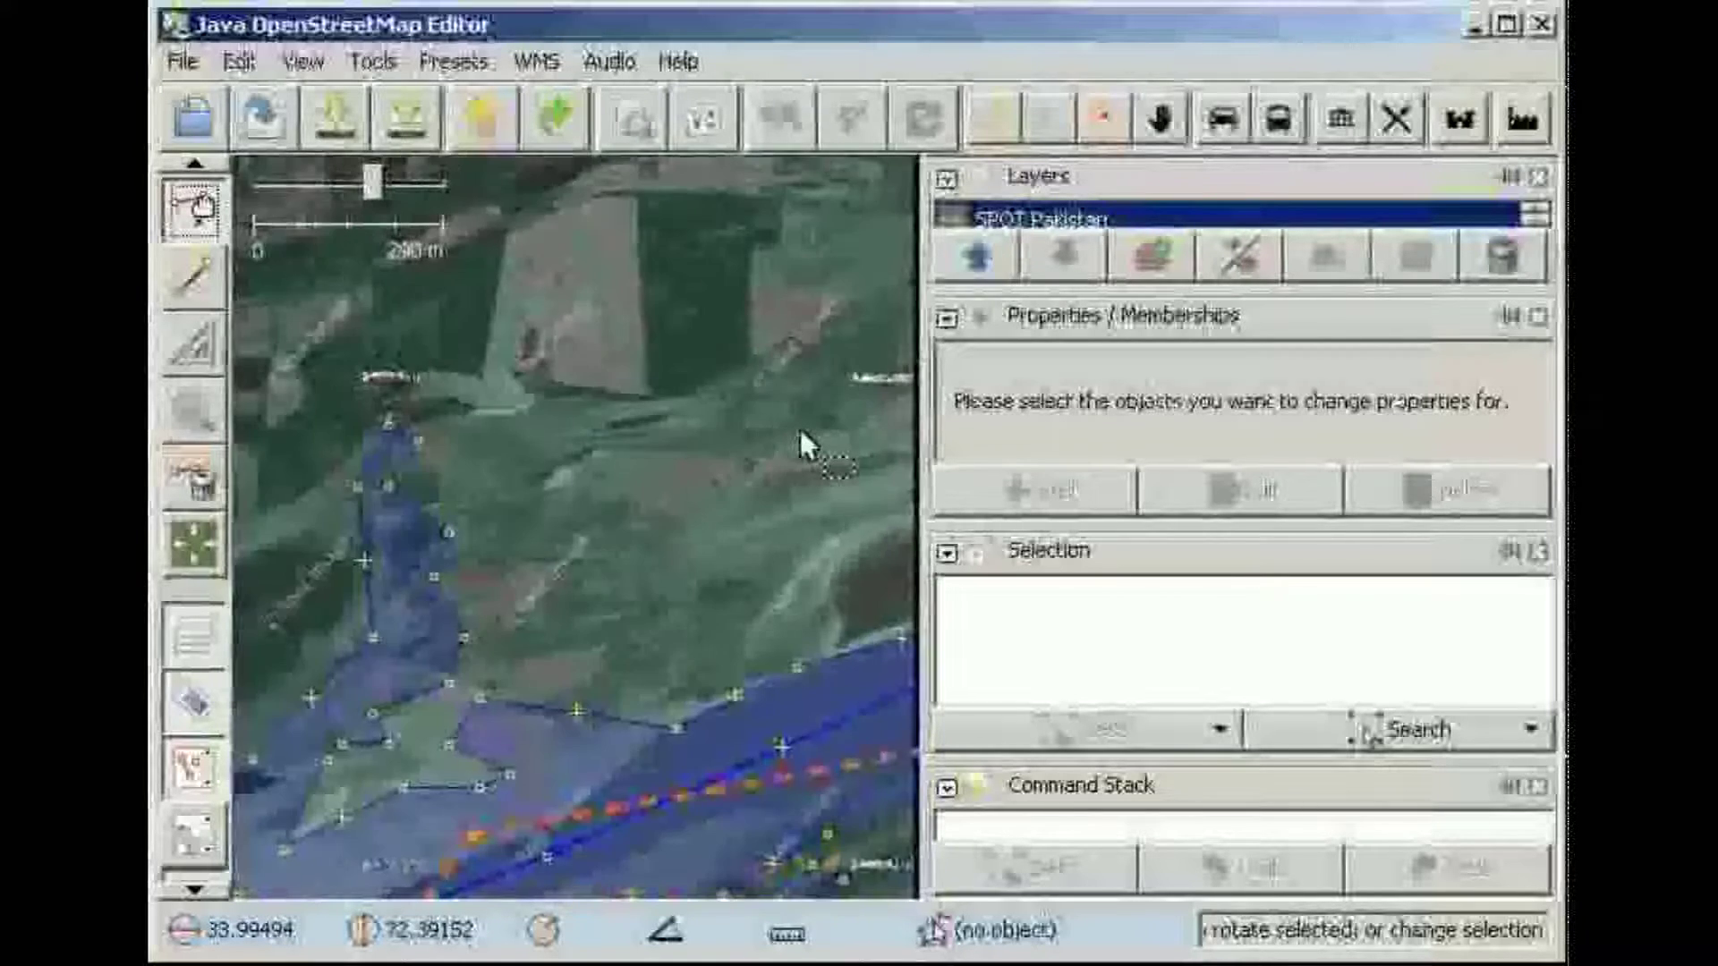